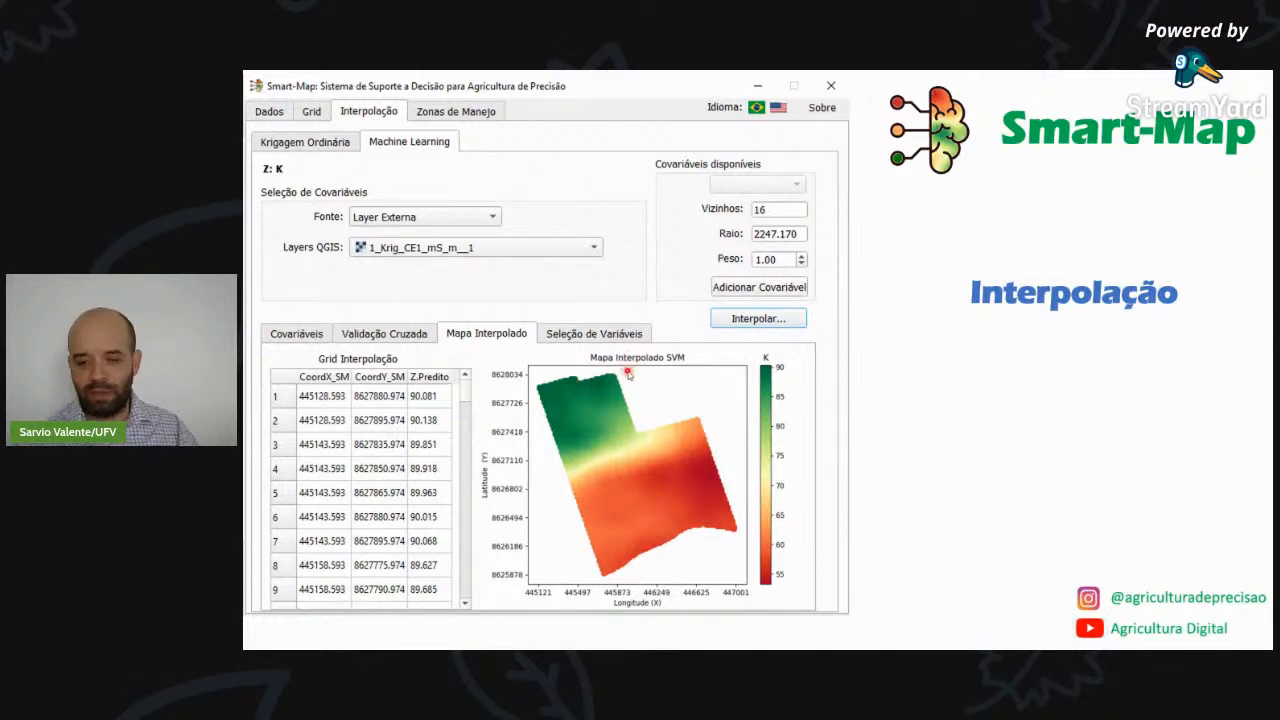
{"action": "key", "text": "Right"}
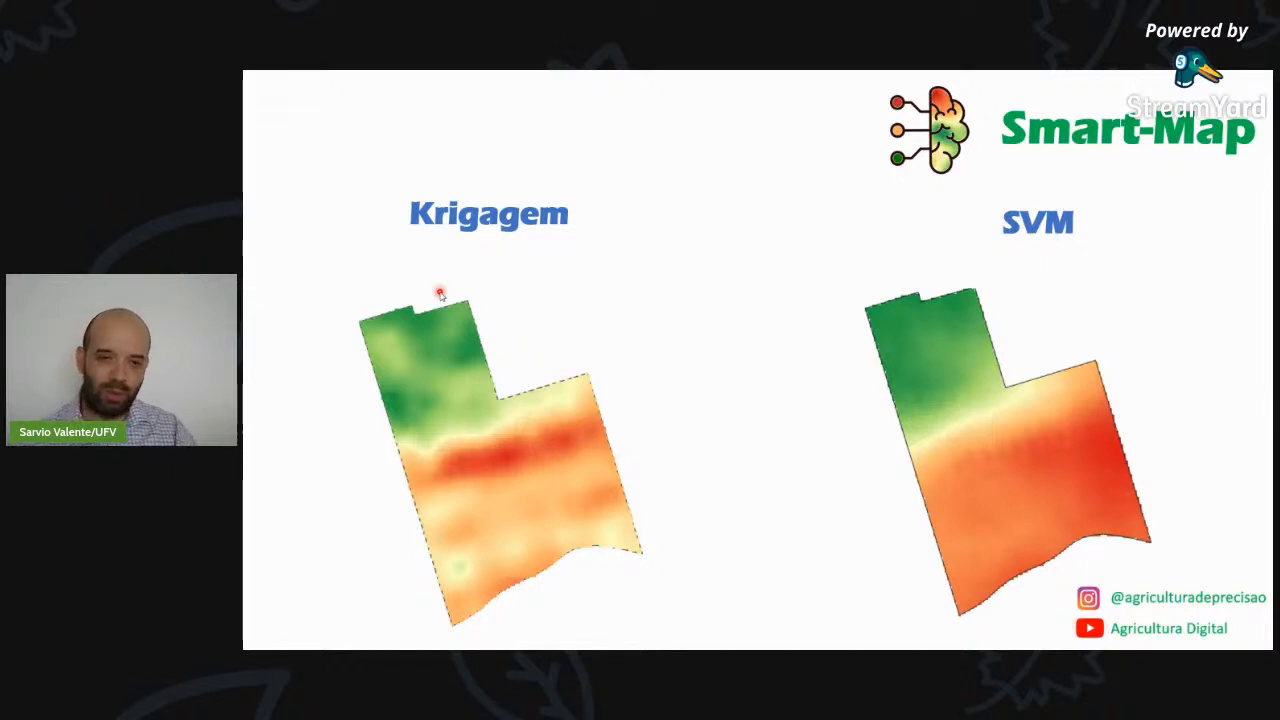
{"action": "key", "text": "Right"}
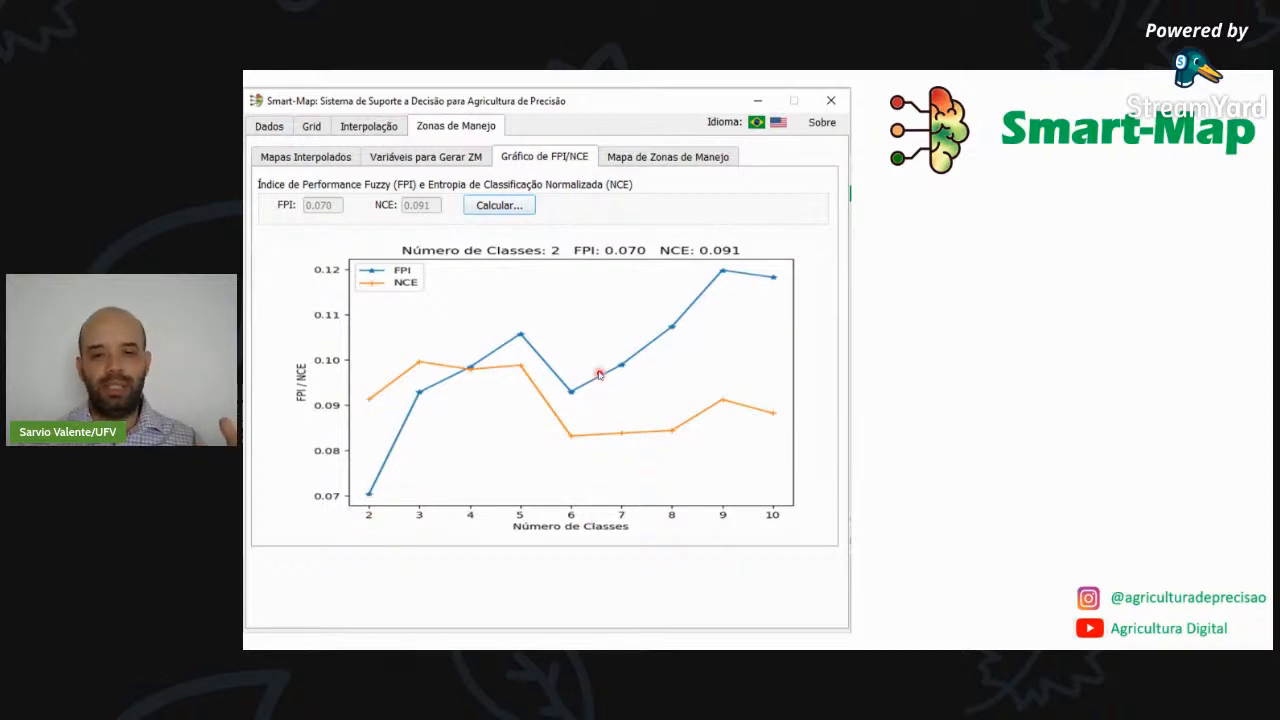
{"action": "left_click", "coordinate": [631, 160]}
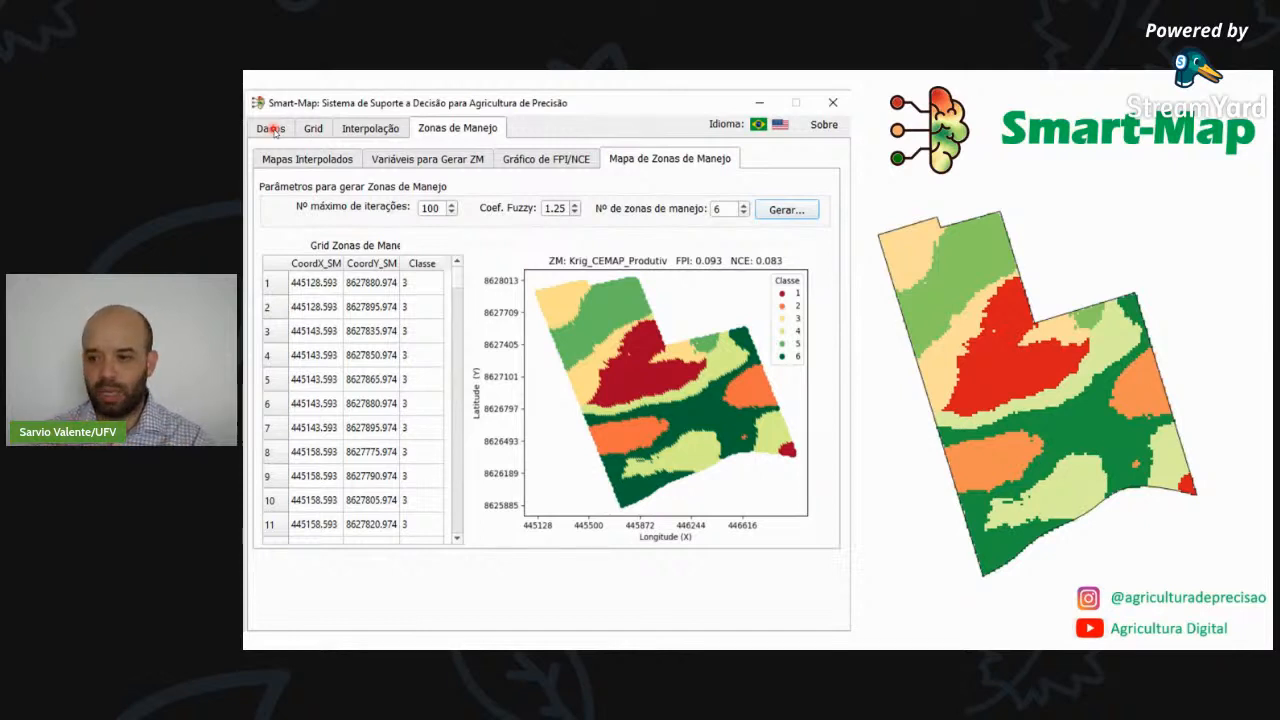
{"action": "key", "text": "Right"}
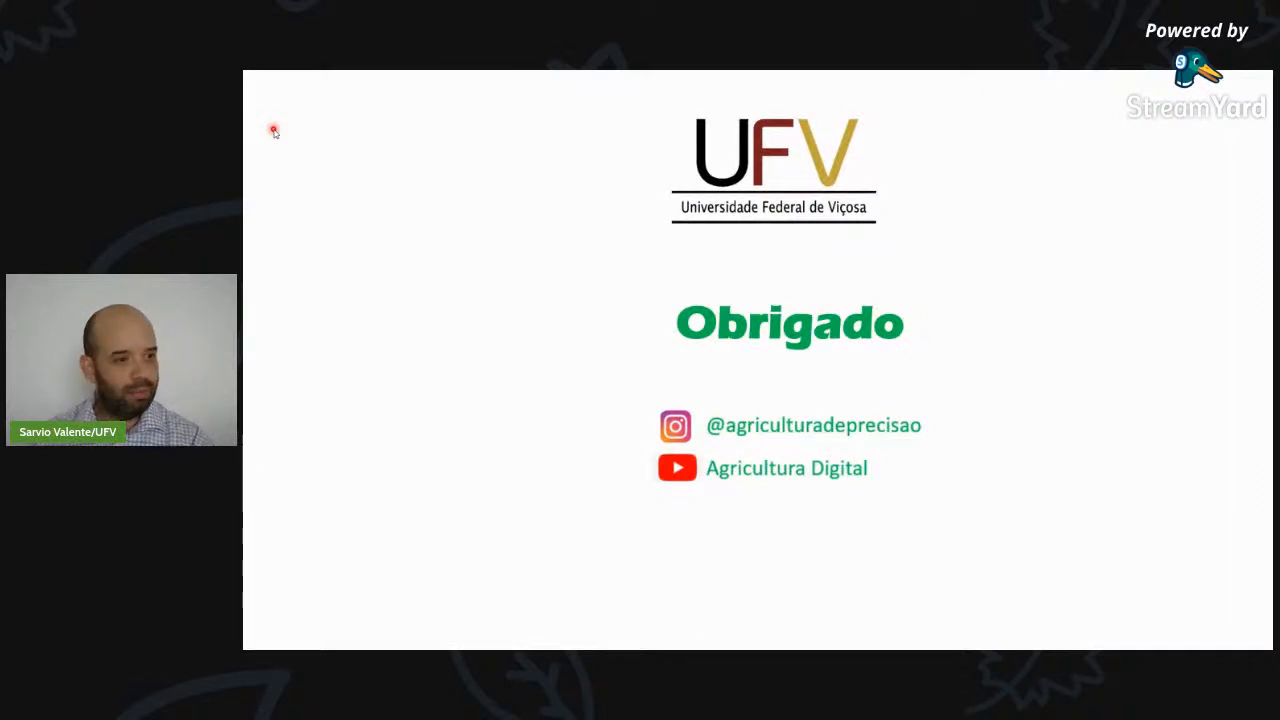
{"action": "key", "text": "Right"}
{"action": "key", "text": "Right"}
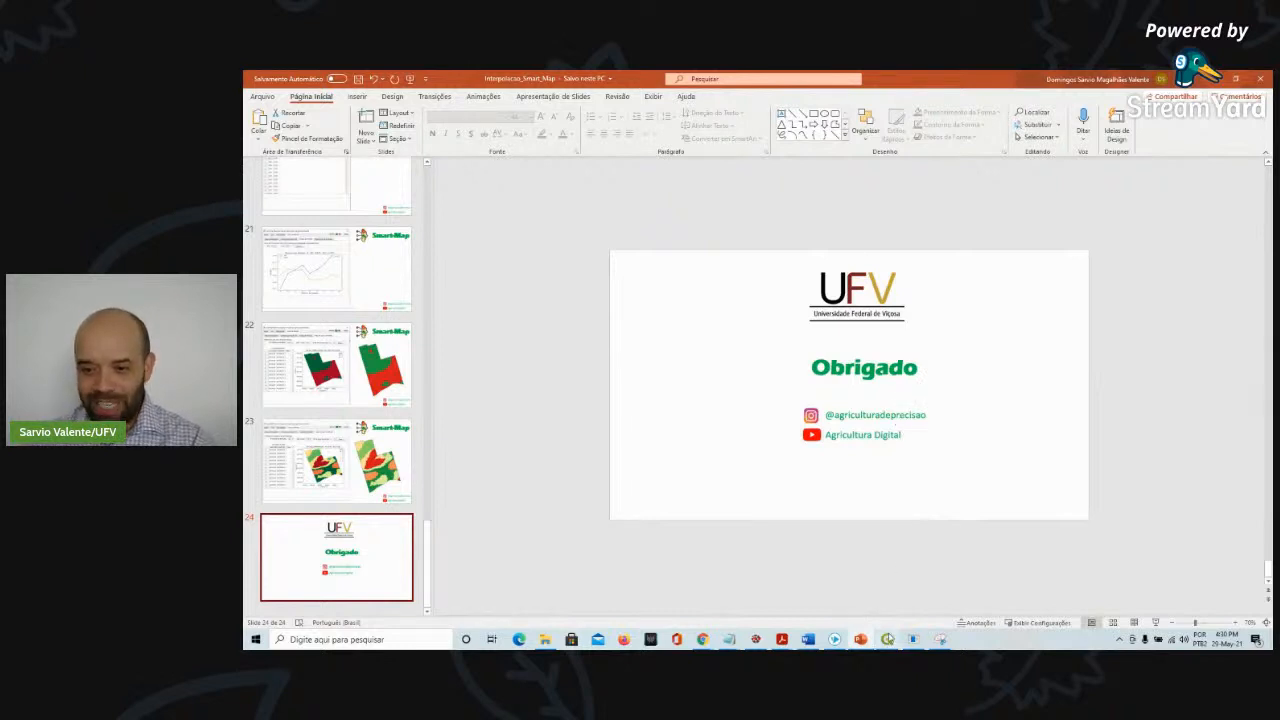
Switch to QGIS and toggle the Border and SoilSample layers off and back on
{"action": "left_click", "coordinate": [887, 639]}
{"action": "left_click_drag", "start_coordinate": [766, 370], "coordinate": [754, 360]}
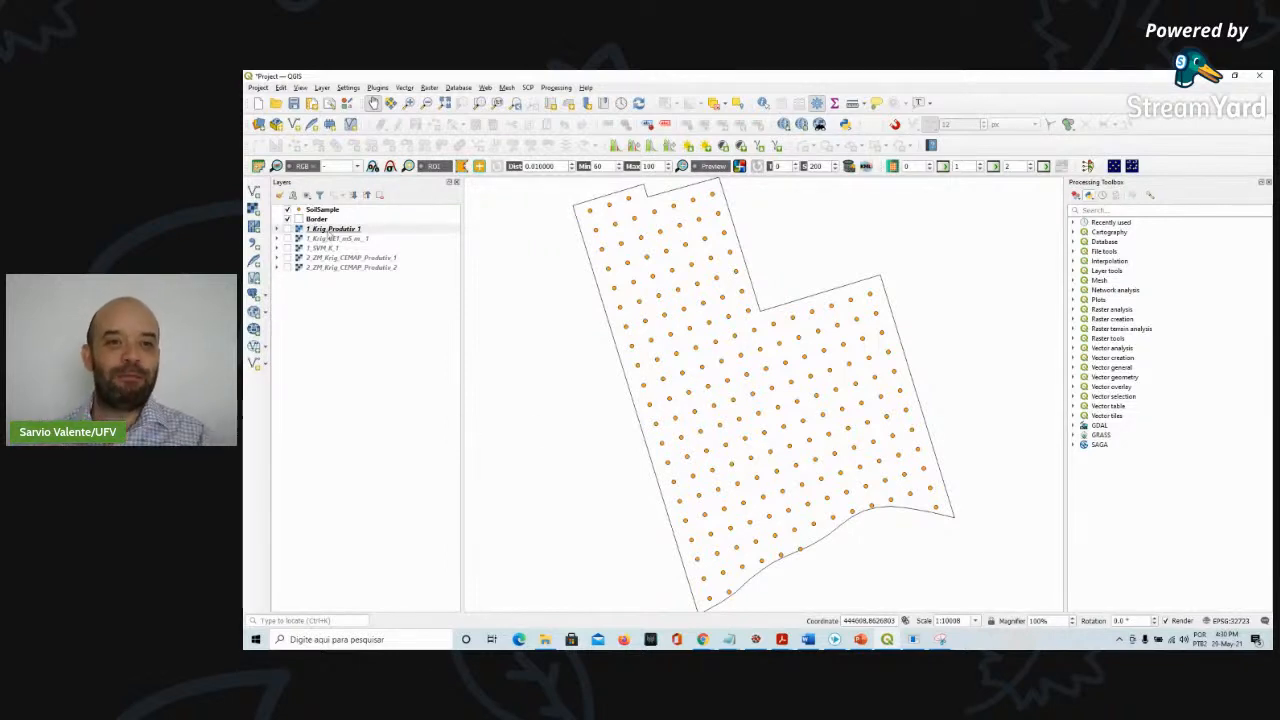
{"action": "left_click", "coordinate": [322, 219]}
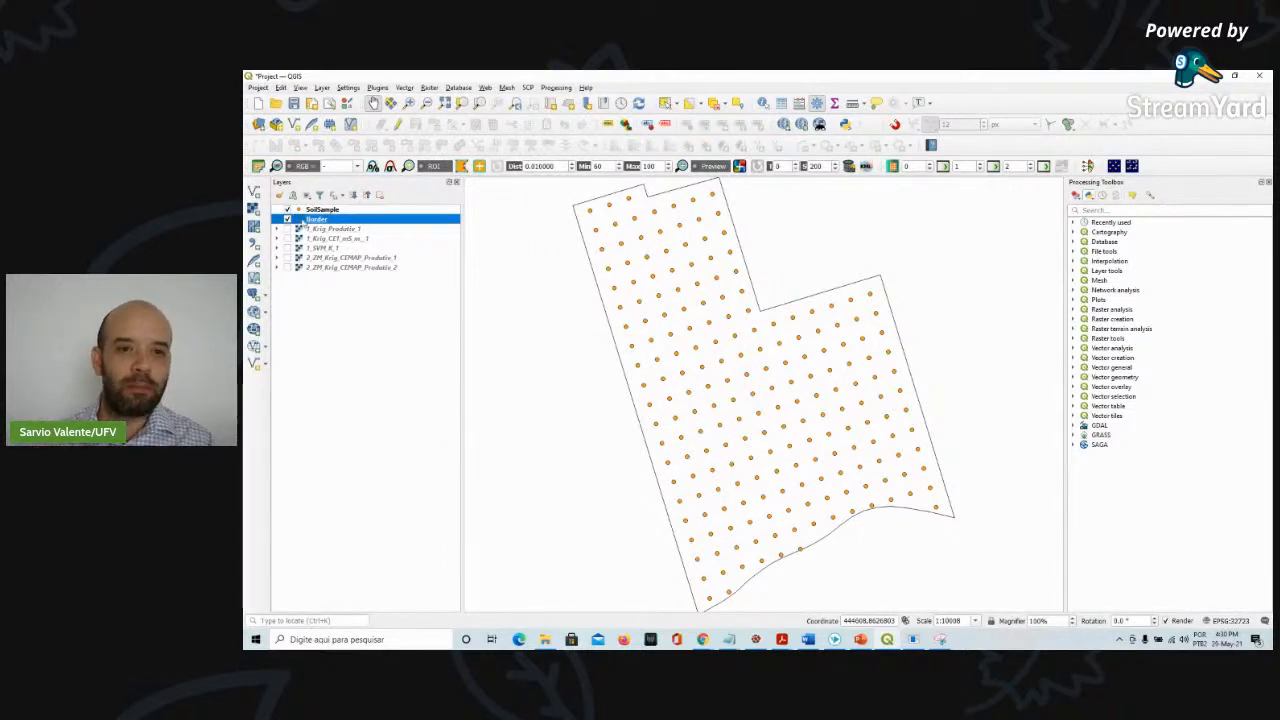
{"action": "left_click", "coordinate": [288, 219]}
{"action": "left_click", "coordinate": [288, 219]}
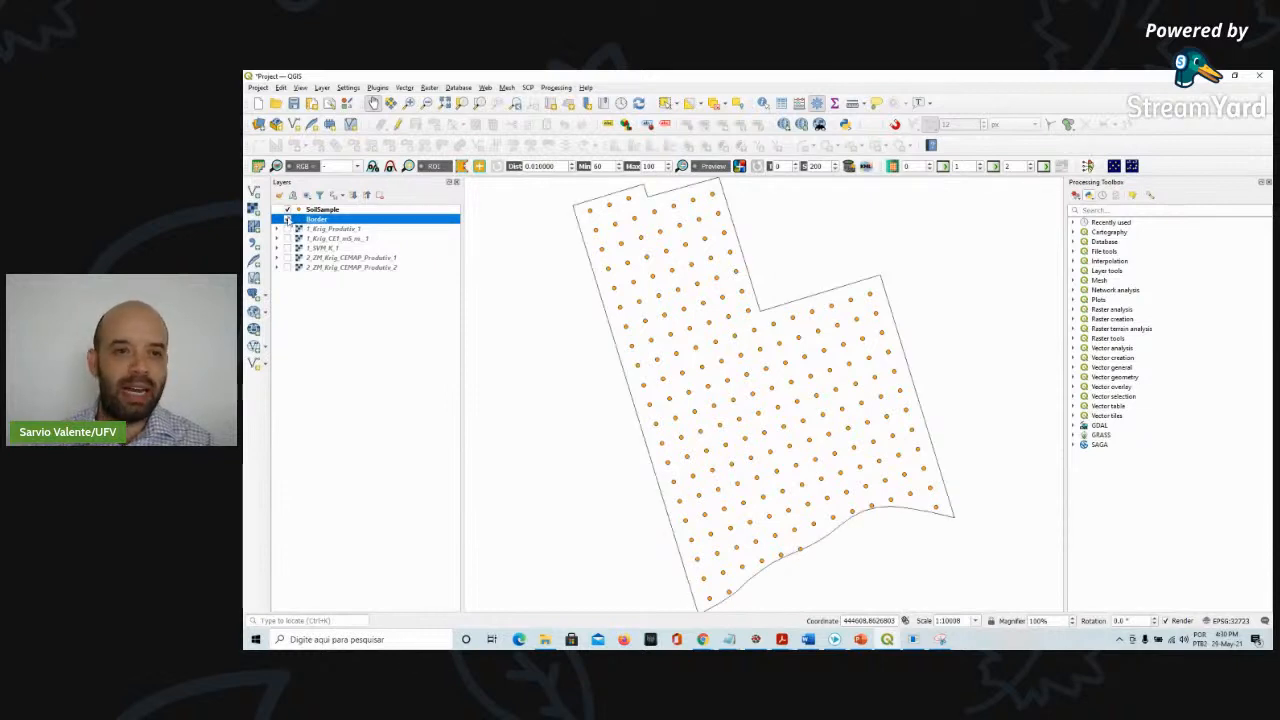
{"action": "left_click", "coordinate": [288, 209]}
{"action": "left_click", "coordinate": [288, 209]}
Open the SoilSample layer properties and review its Source settings before closing them
{"action": "double_click", "coordinate": [318, 210]}
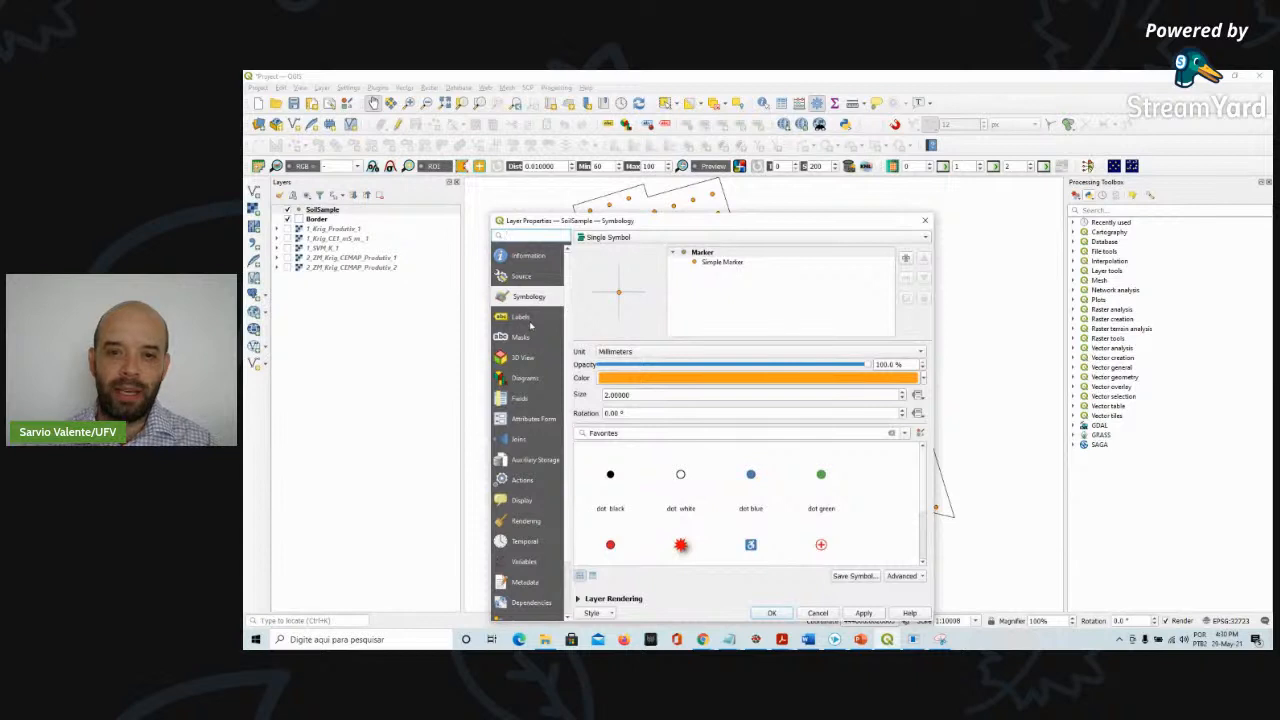
{"action": "left_click", "coordinate": [521, 277]}
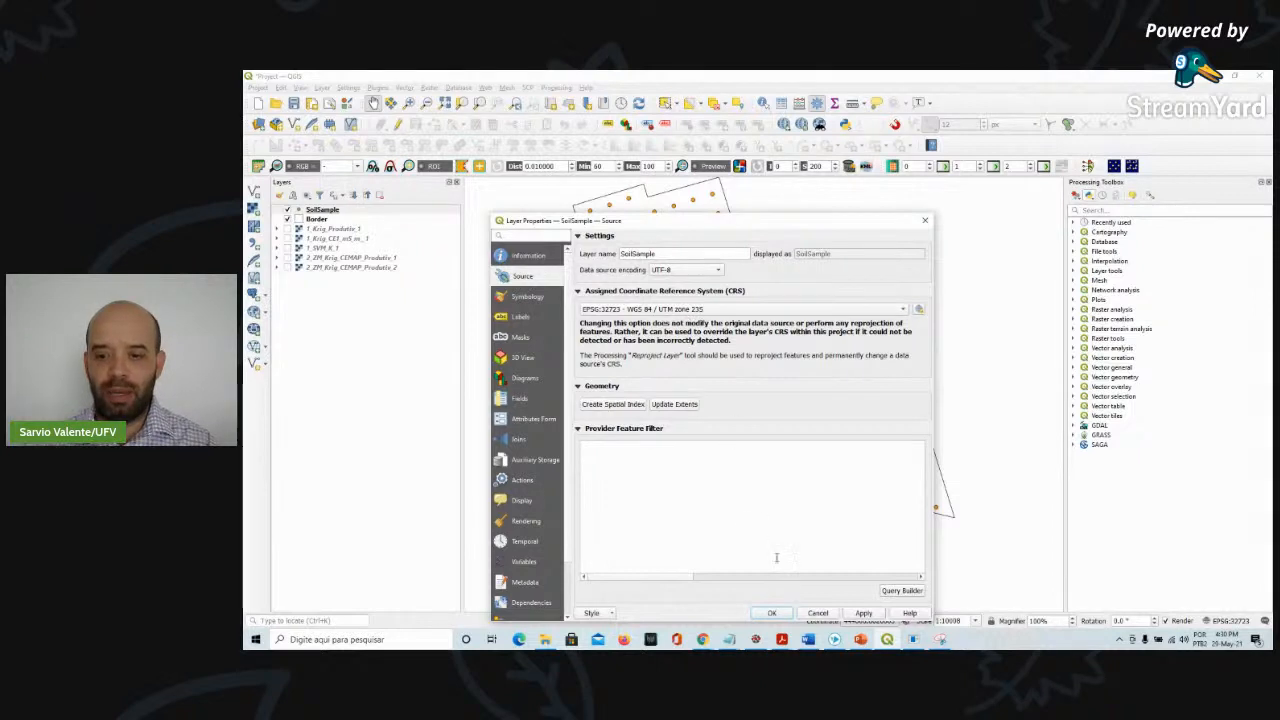
{"action": "left_click", "coordinate": [773, 613]}
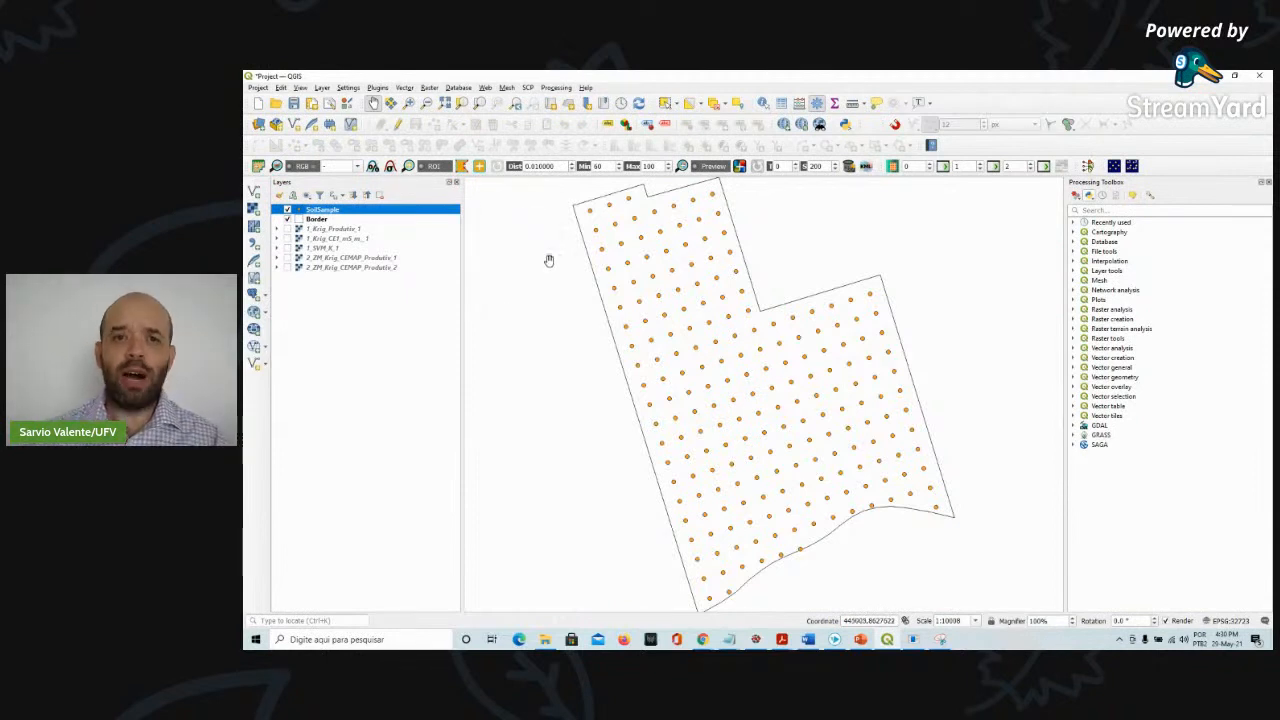
Open the plugin manager and review its settings for showing experimental plugins
{"action": "left_click", "coordinate": [378, 88]}
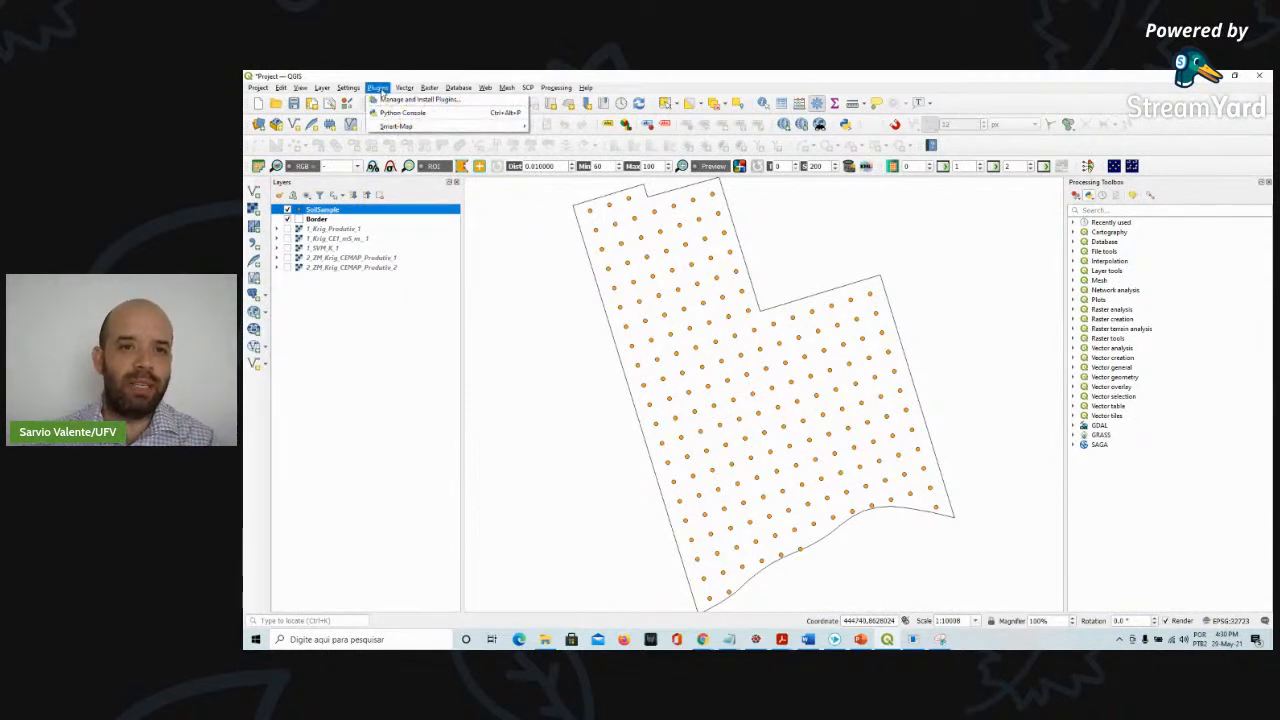
{"action": "left_click", "coordinate": [392, 100]}
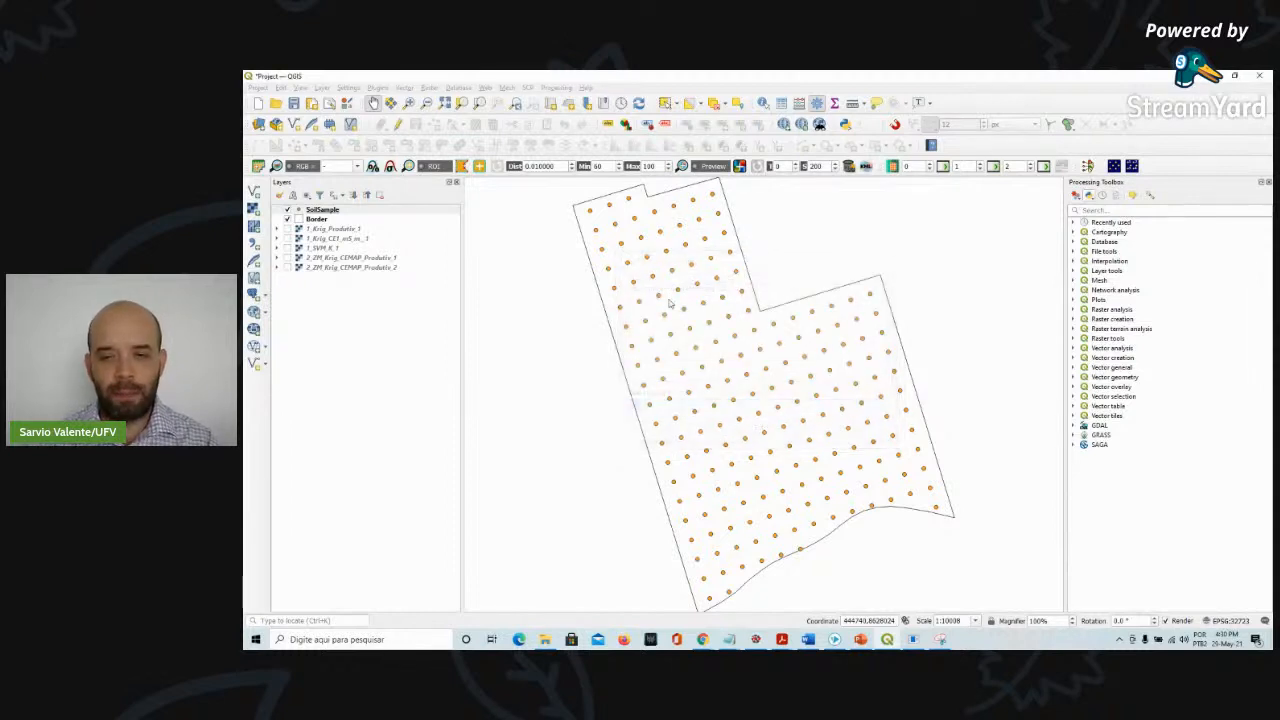
{"action": "left_click_drag", "start_coordinate": [514, 198], "coordinate": [598, 217]}
{"action": "left_click", "coordinate": [538, 336]}
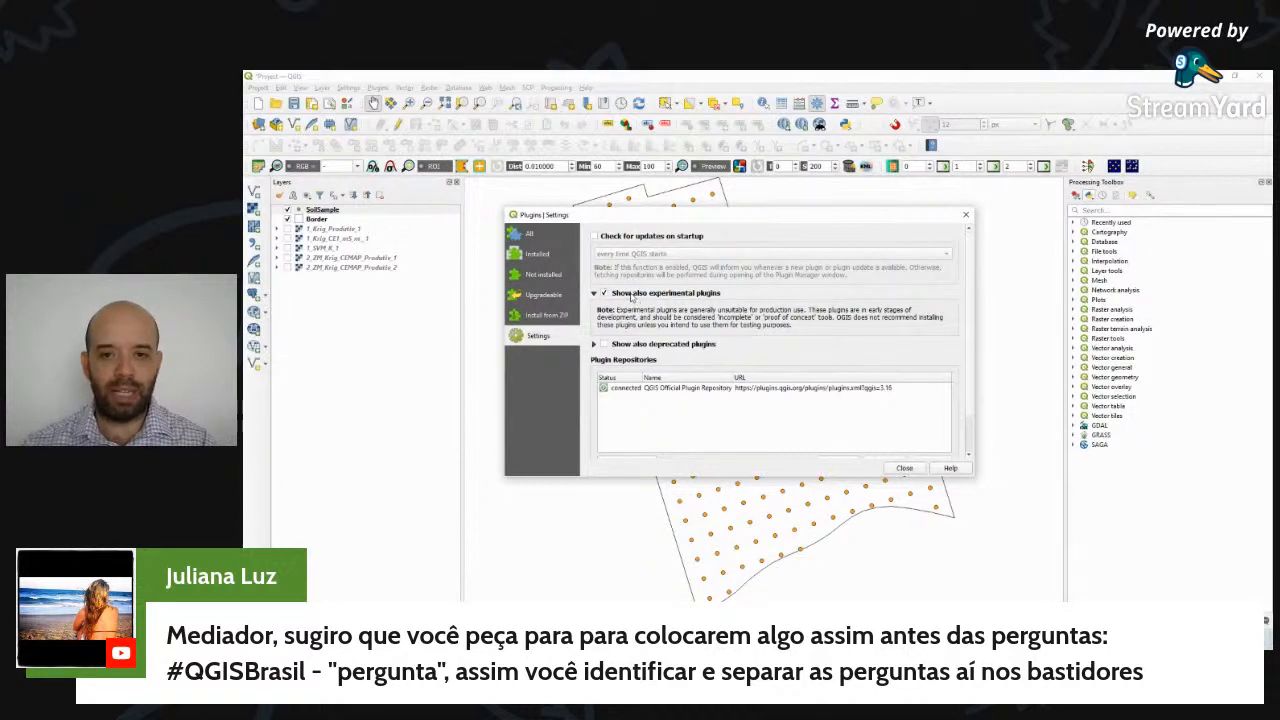
{"action": "left_click", "coordinate": [530, 234]}
Search the plugins for smart, review the Smart-Map plugin details, and close the plugin manager
{"action": "left_click", "coordinate": [614, 230]}
{"action": "type", "text": "smart"}
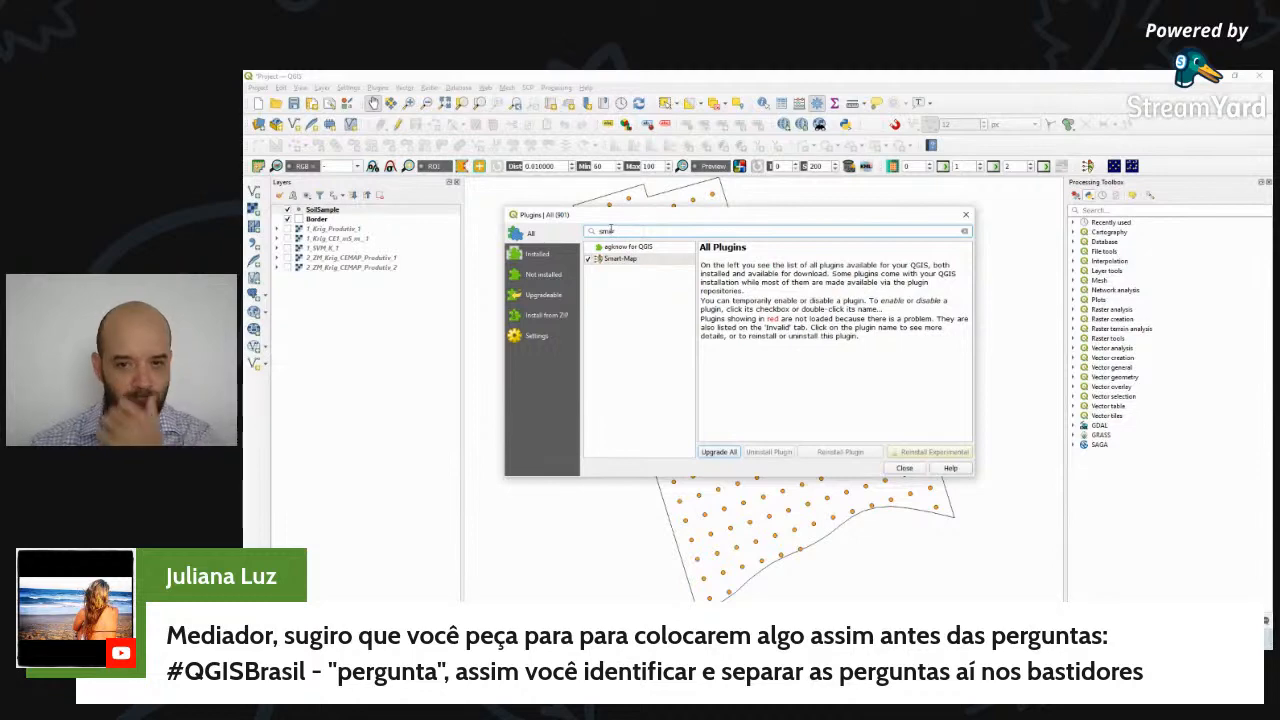
{"action": "left_click", "coordinate": [620, 259]}
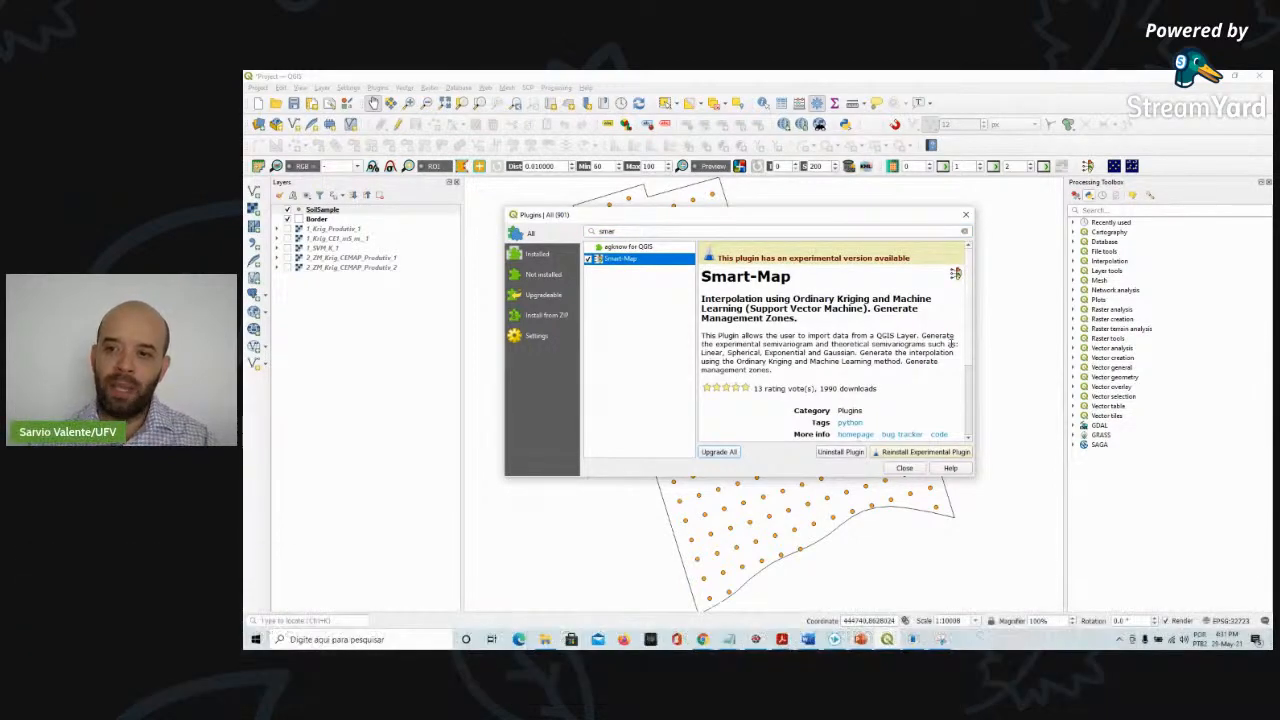
{"action": "scroll", "coordinate": [953, 343], "scroll_direction": "down", "scroll_amount": 4}
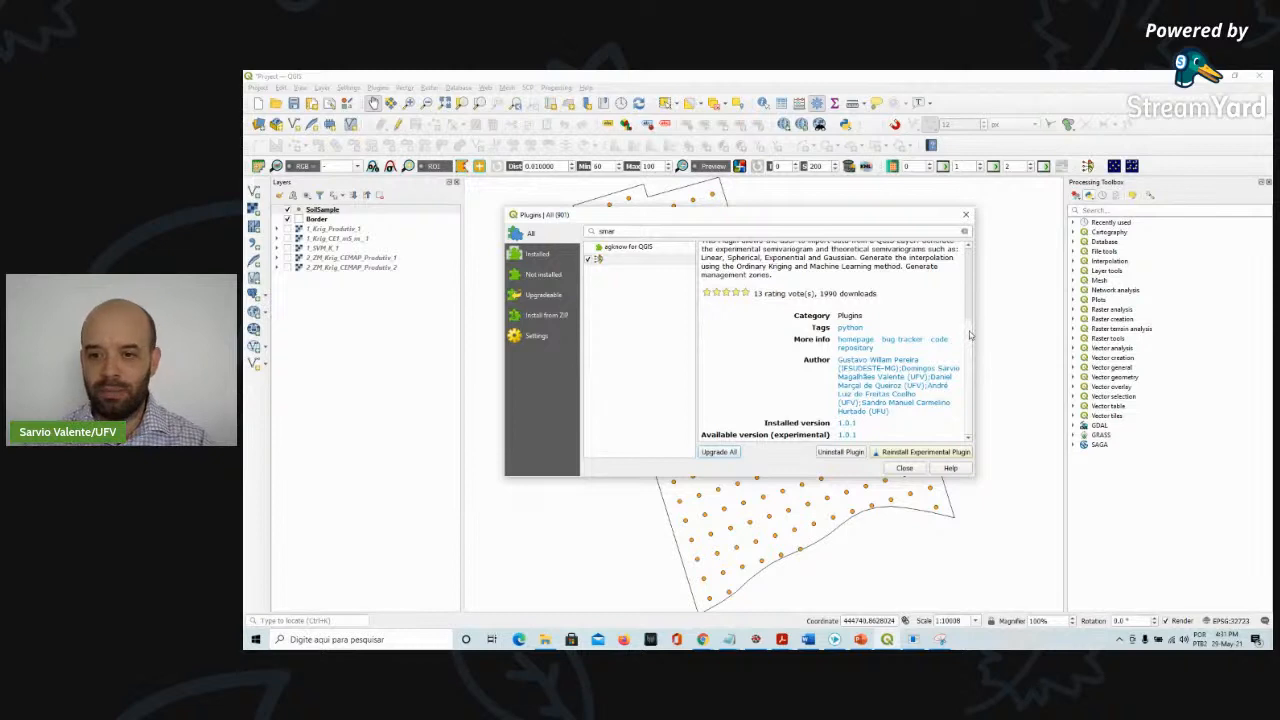
{"action": "scroll", "coordinate": [970, 297], "scroll_direction": "up", "scroll_amount": 3}
{"action": "scroll", "coordinate": [970, 297], "scroll_direction": "up", "scroll_amount": 2}
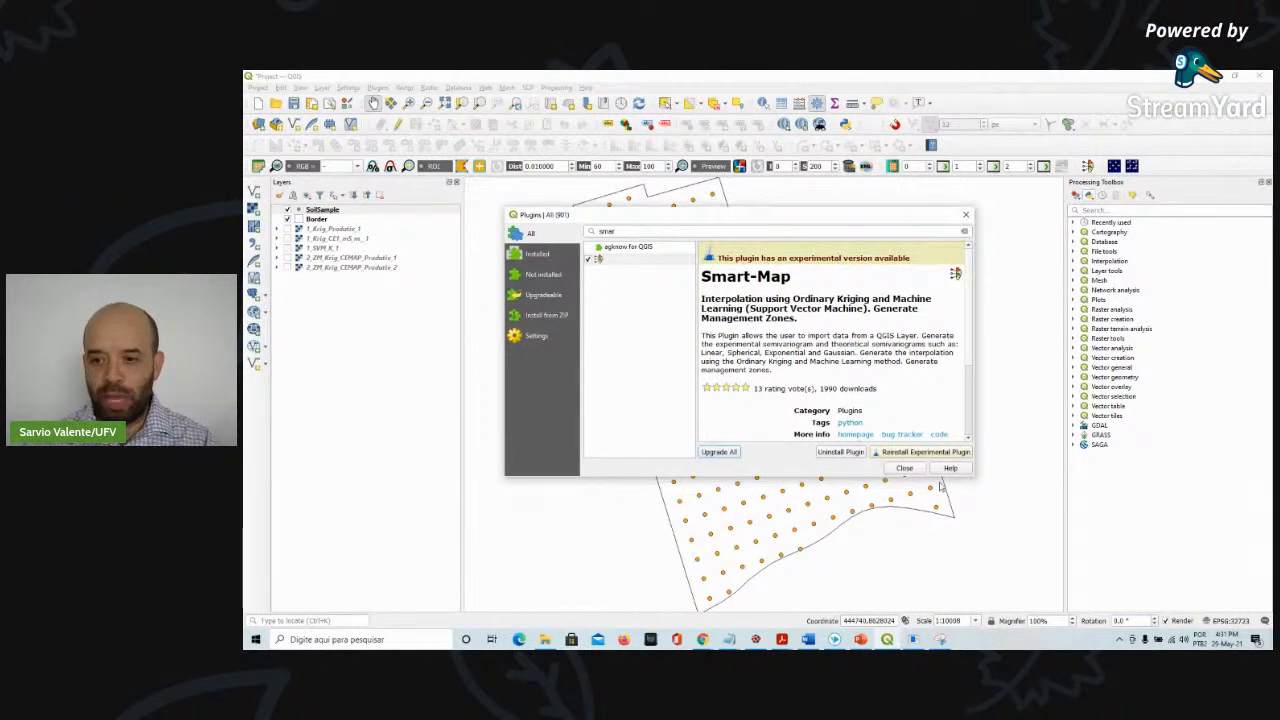
{"action": "left_click", "coordinate": [910, 468]}
Open Smart-Map and import the SoilSample layer with MO as the Z attribute
{"action": "left_click", "coordinate": [333, 212]}
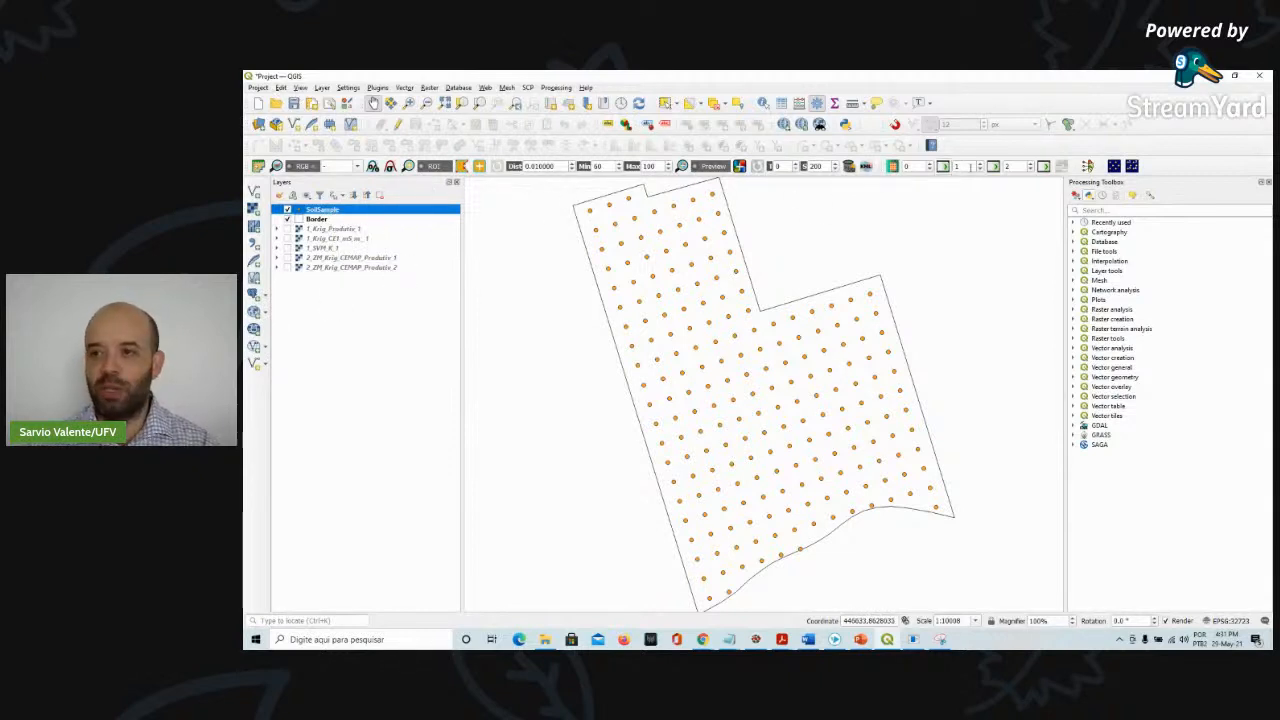
{"action": "left_click", "coordinate": [1088, 167]}
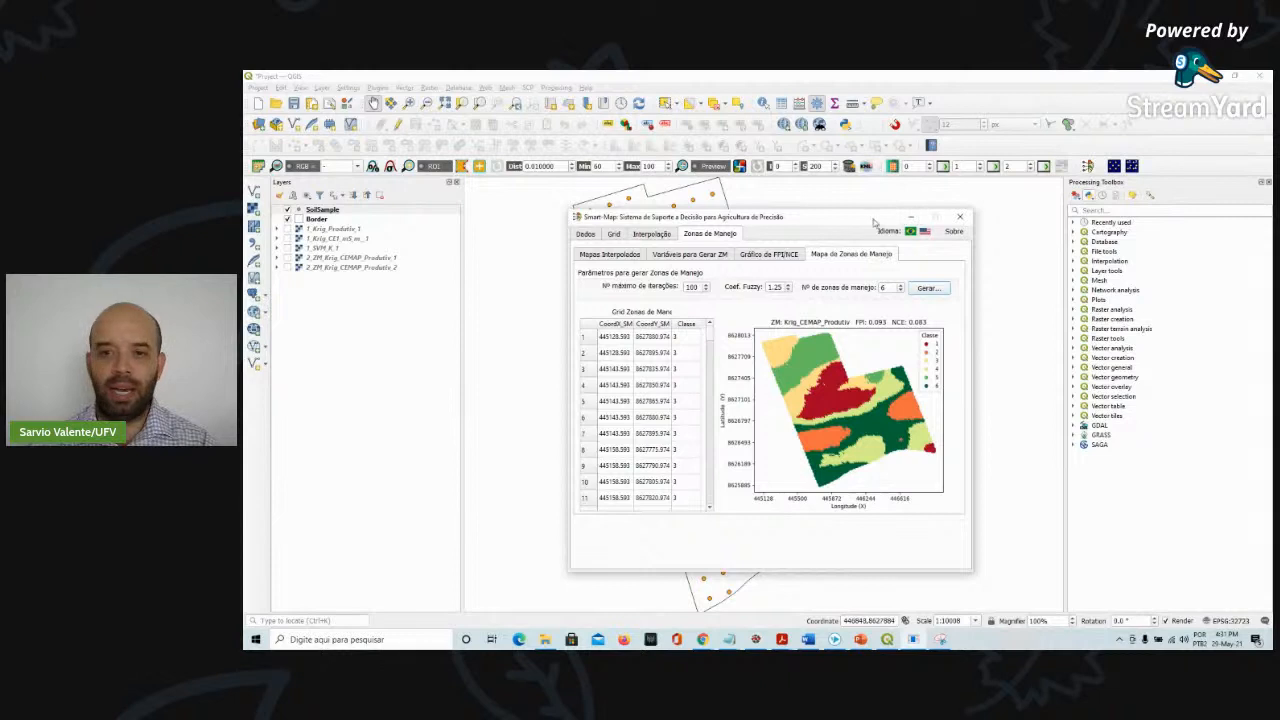
{"action": "left_click", "coordinate": [568, 202]}
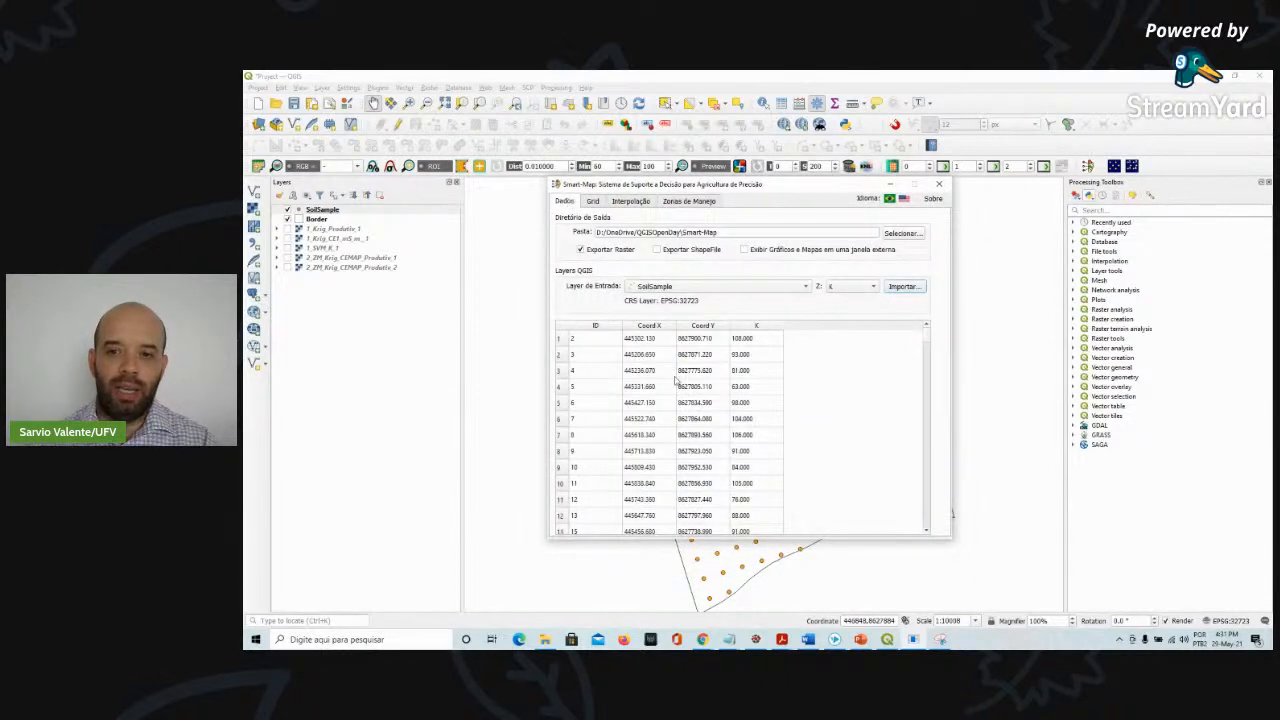
{"action": "left_click", "coordinate": [702, 291]}
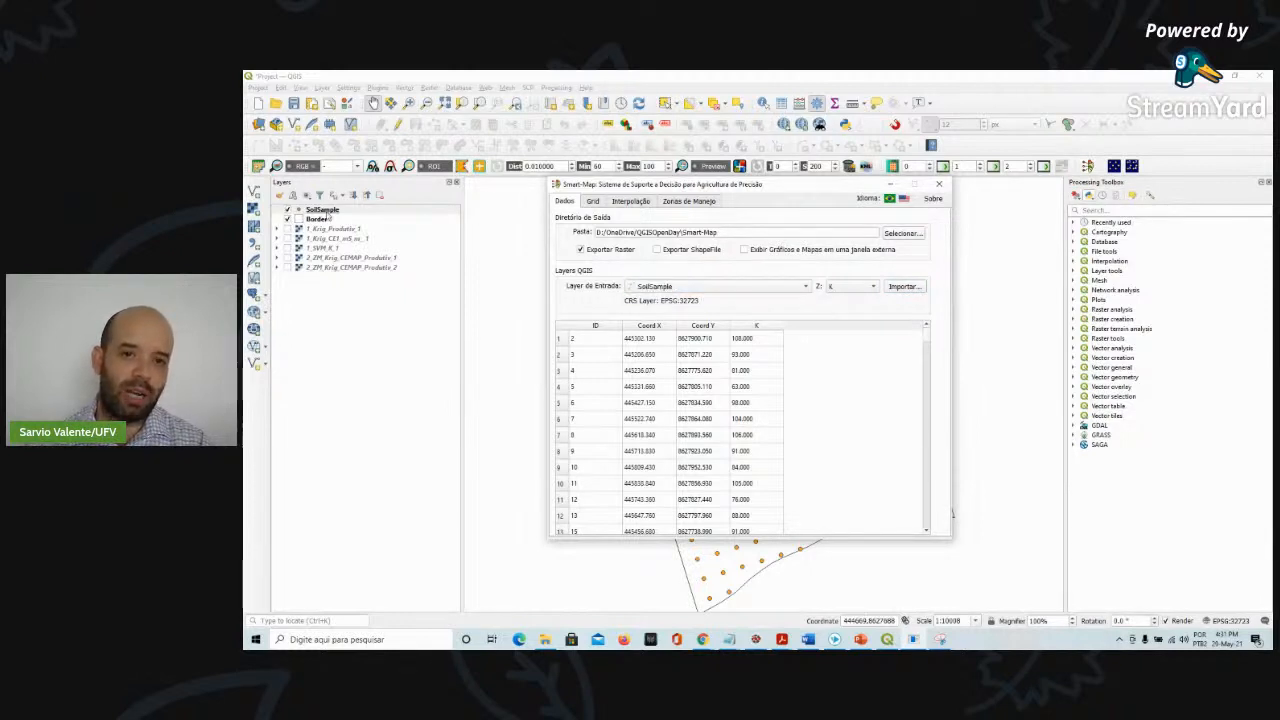
{"action": "left_click", "coordinate": [836, 288]}
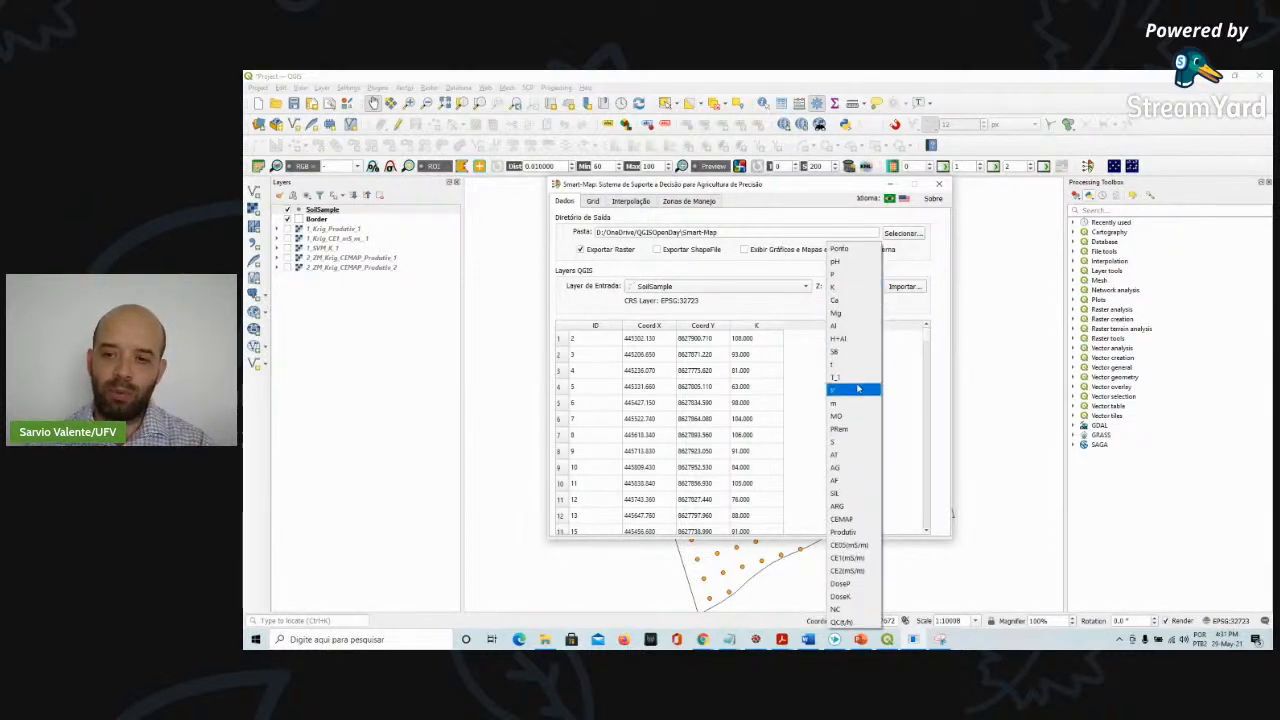
{"action": "left_click", "coordinate": [851, 416]}
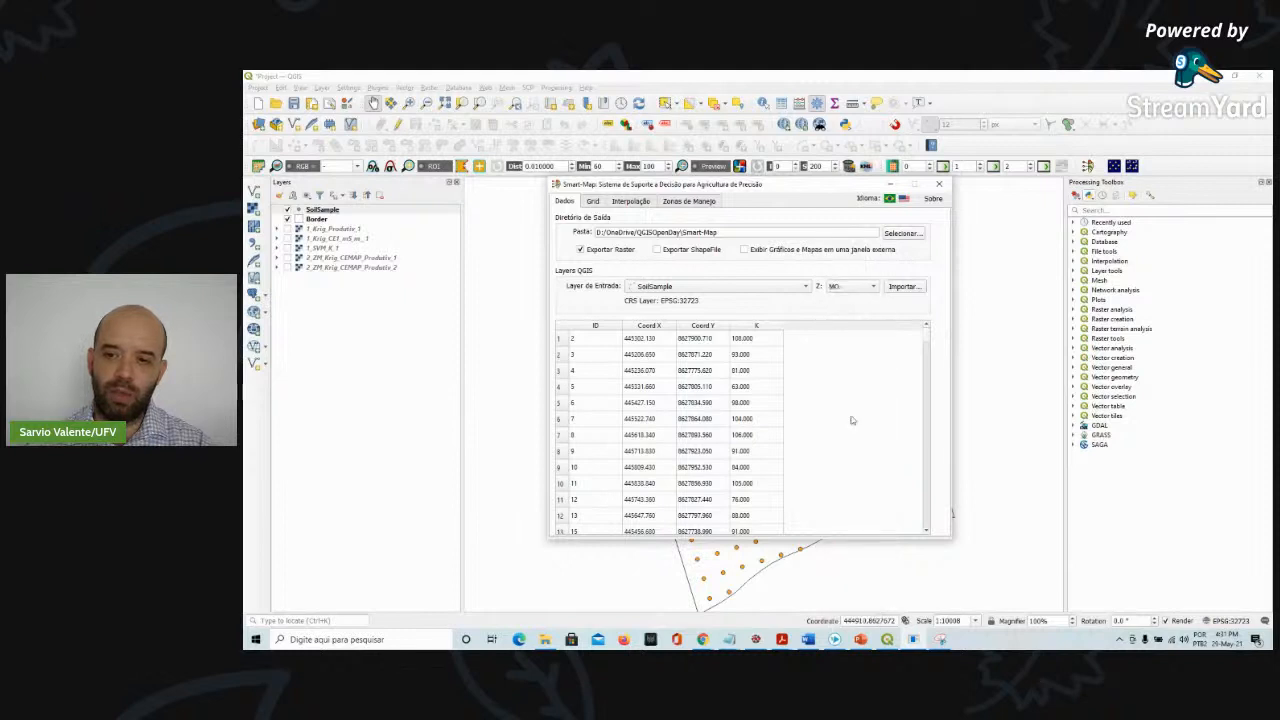
{"action": "left_click", "coordinate": [902, 287]}
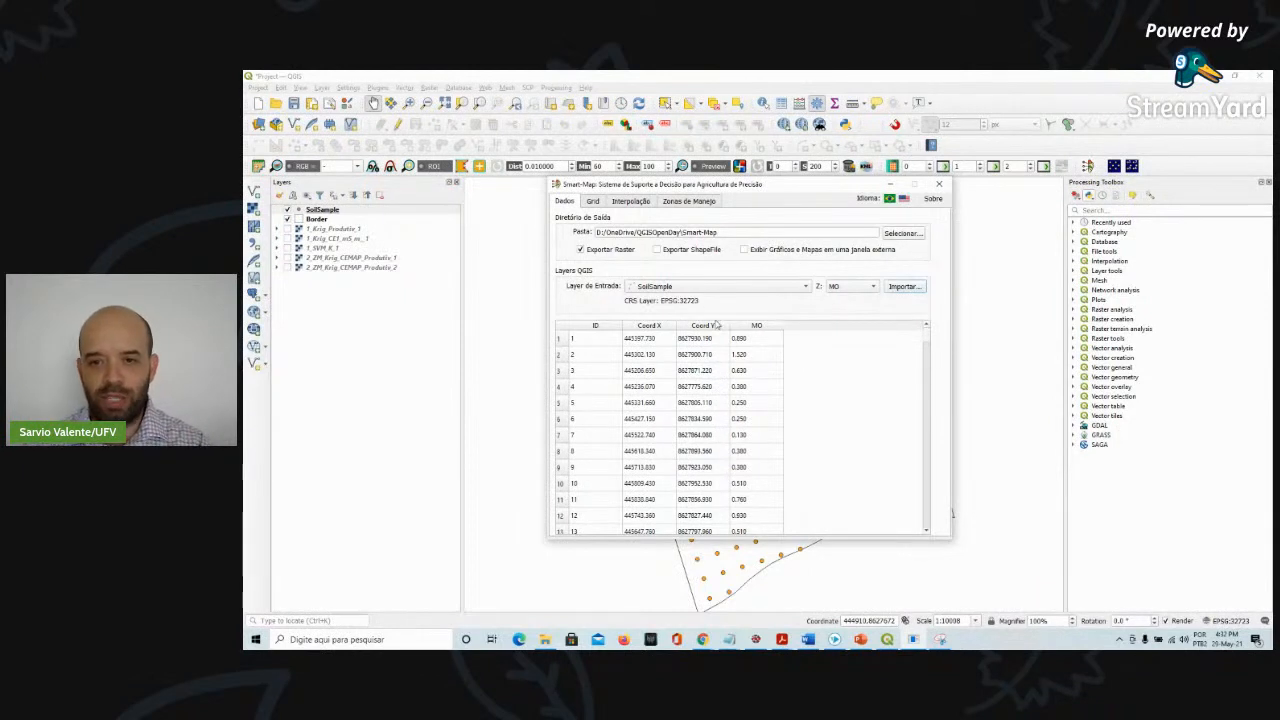
Enable shapefile export and check the interpolation grid's pixel size and Border contour polygon
{"action": "left_click", "coordinate": [656, 250]}
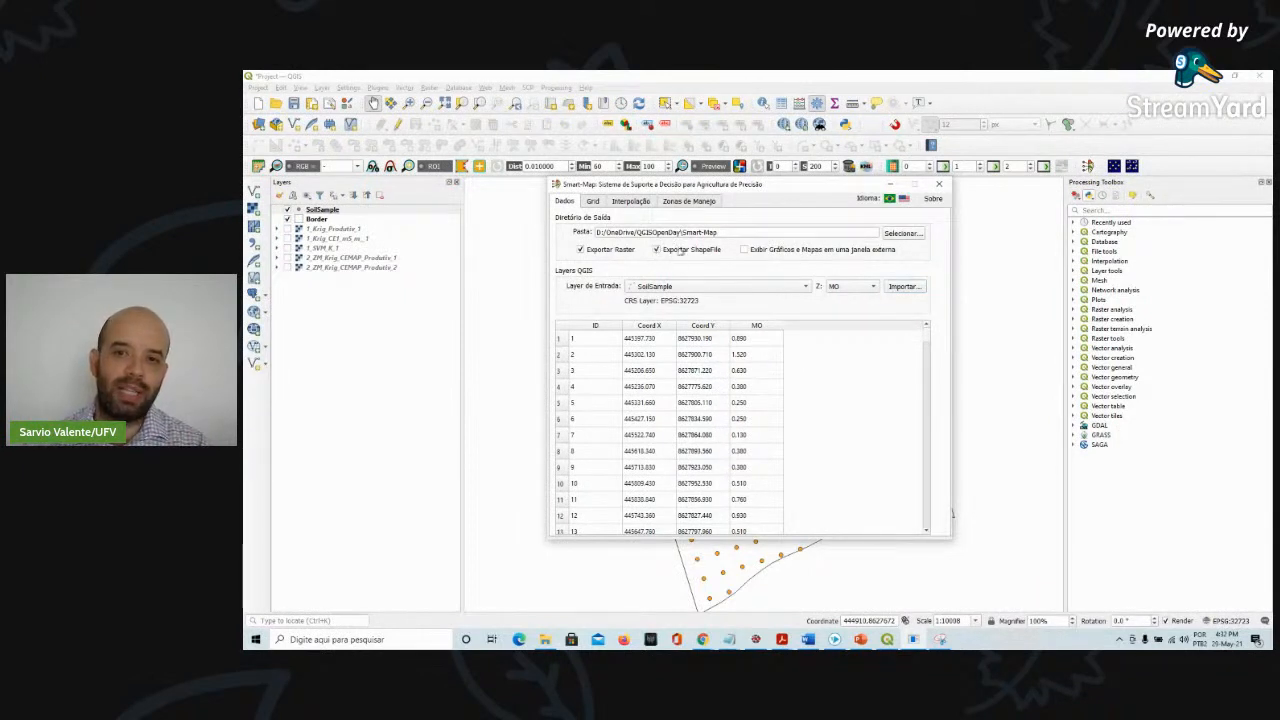
{"action": "left_click", "coordinate": [594, 202]}
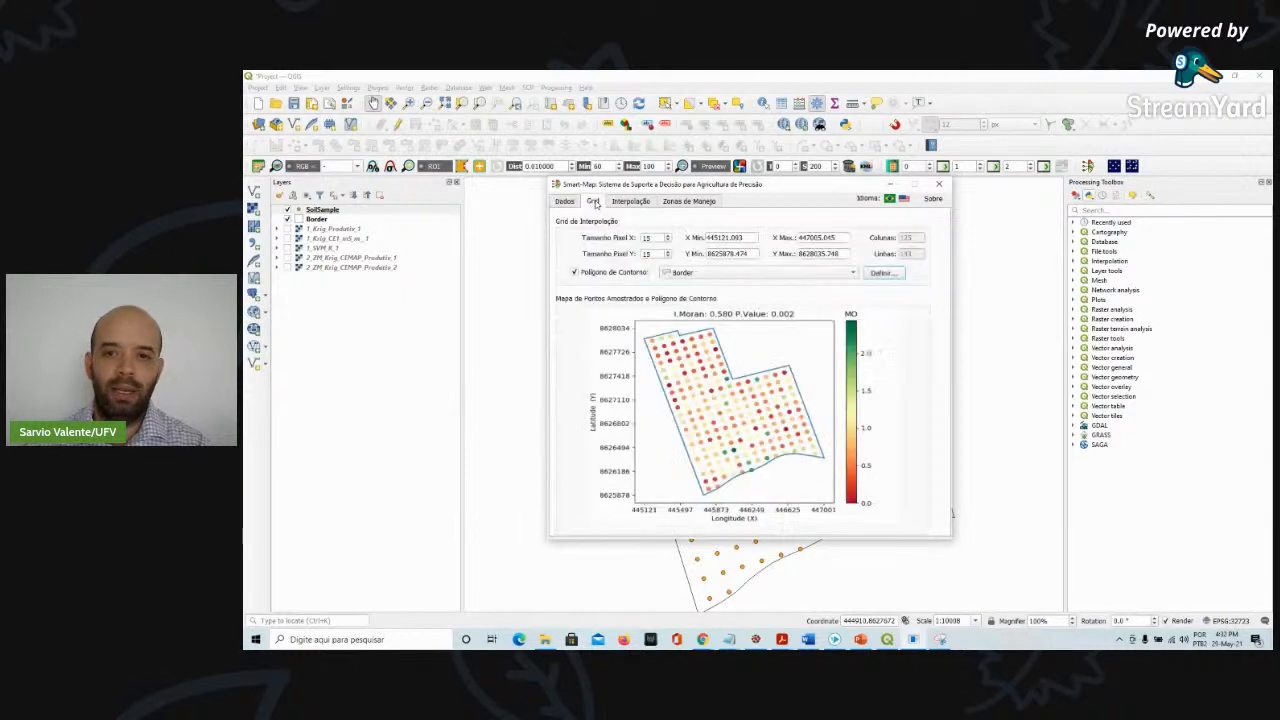
{"action": "left_click", "coordinate": [656, 239]}
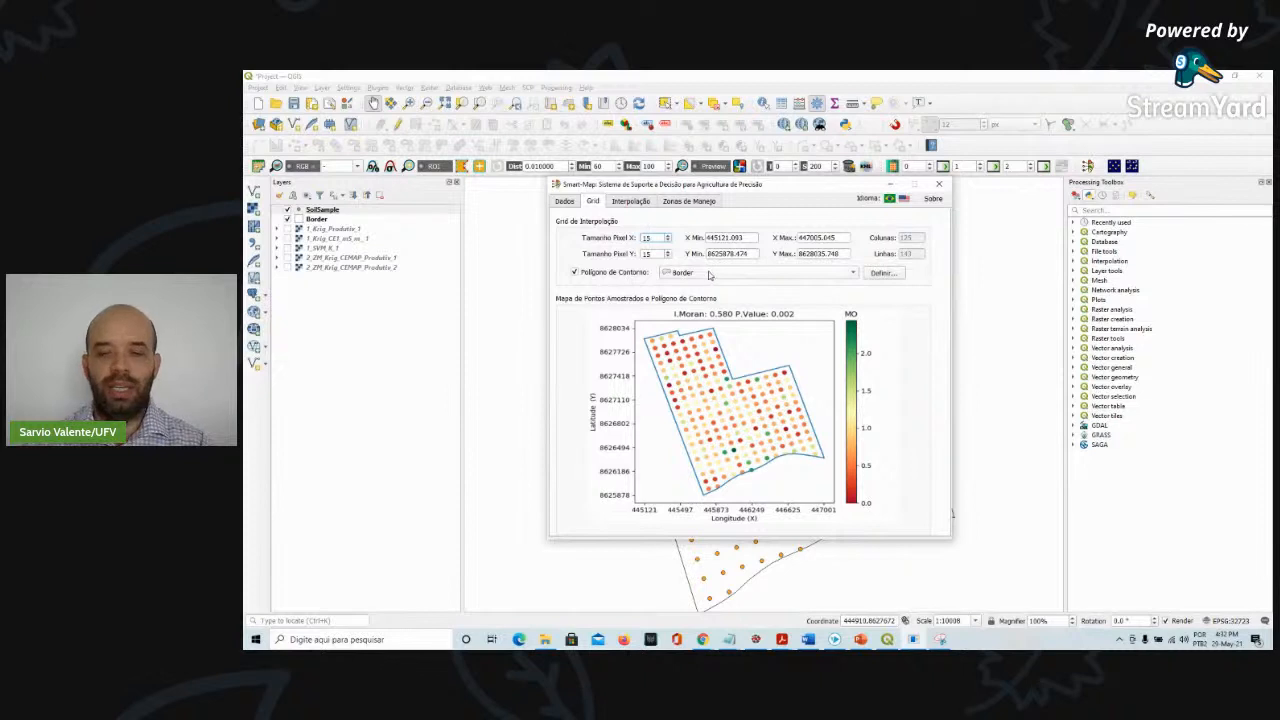
{"action": "left_click", "coordinate": [706, 274]}
{"action": "left_click", "coordinate": [672, 275]}
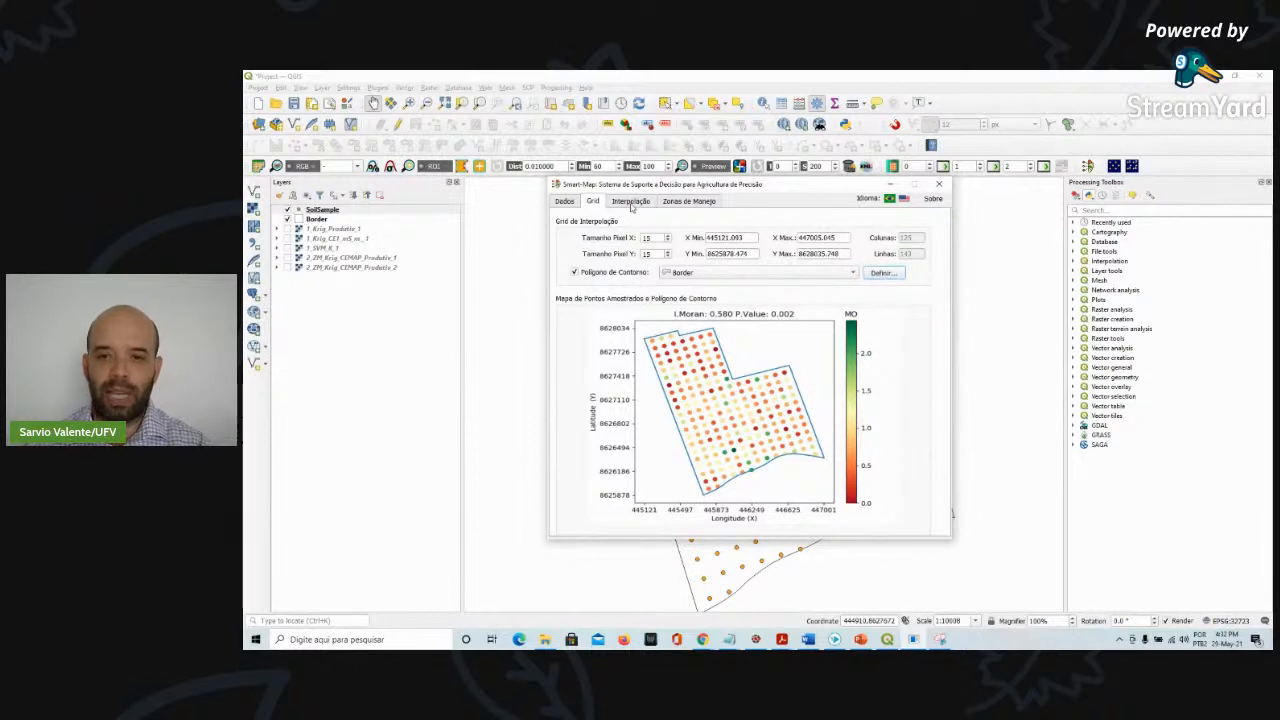
Calculate the ordinary kriging variogram and set its maximum distance to 2000
{"action": "left_click", "coordinate": [631, 201]}
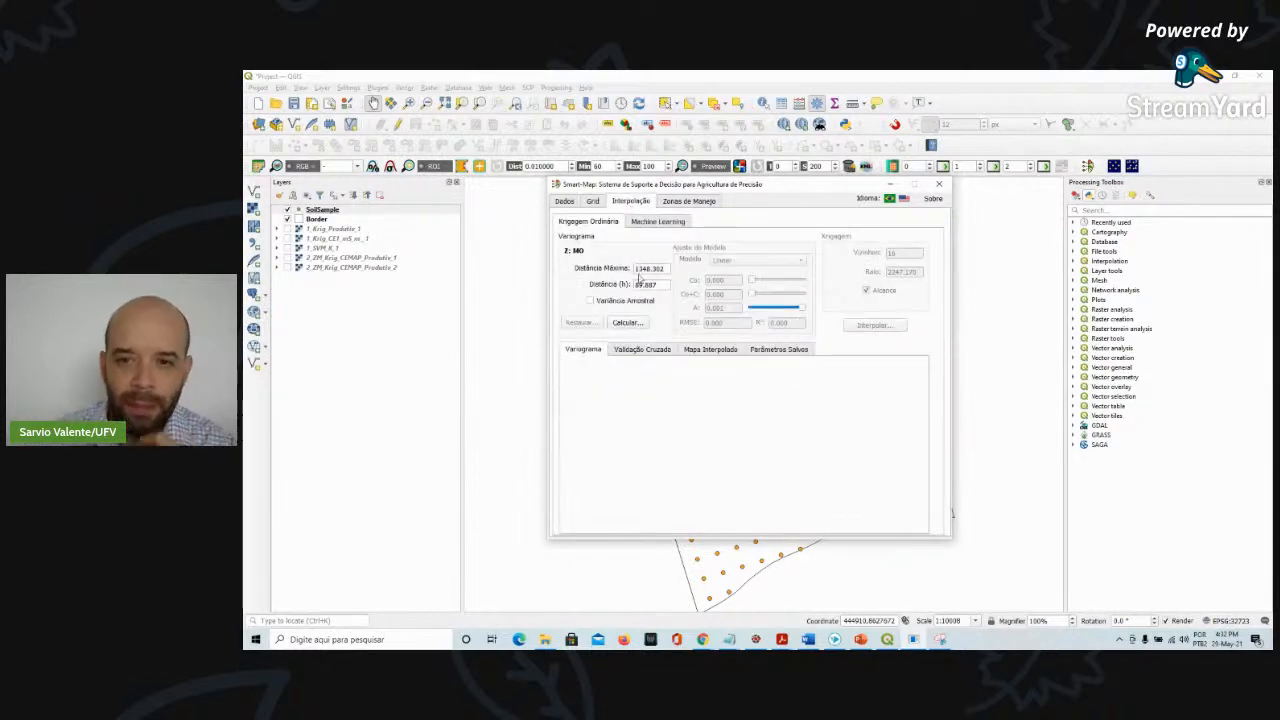
{"action": "left_click", "coordinate": [628, 322]}
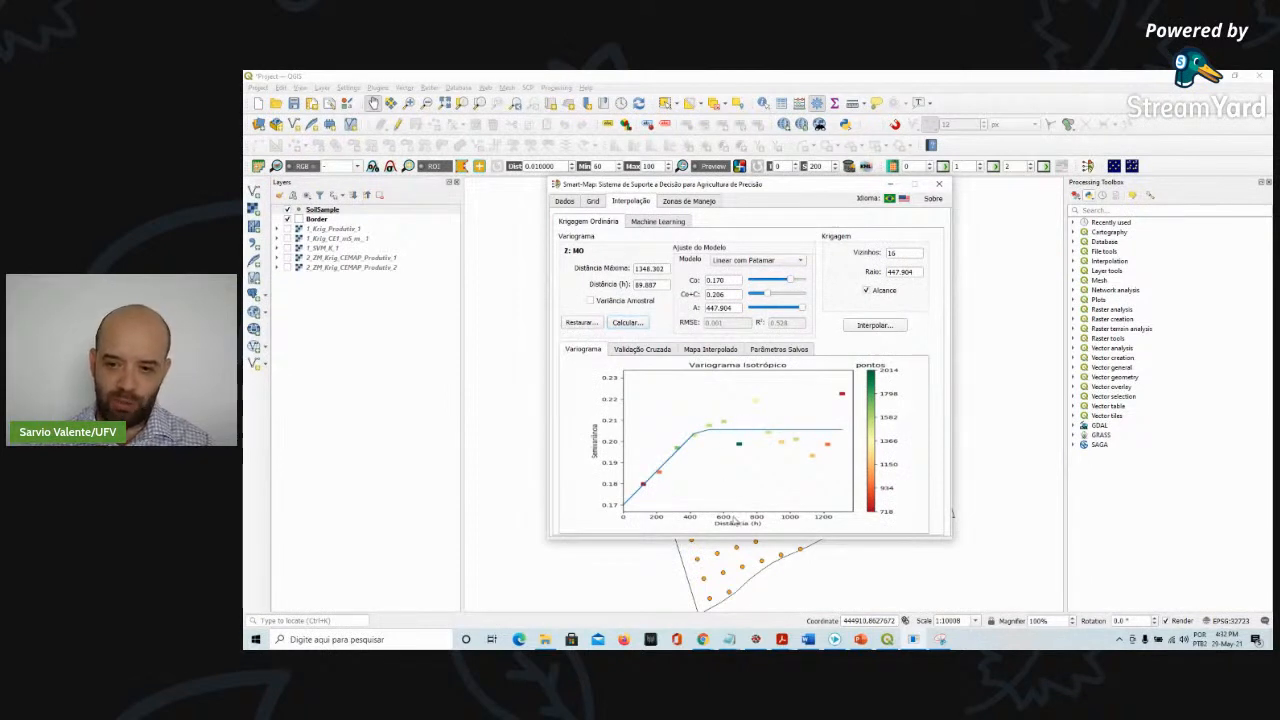
{"action": "left_click_drag", "start_coordinate": [668, 269], "coordinate": [546, 262]}
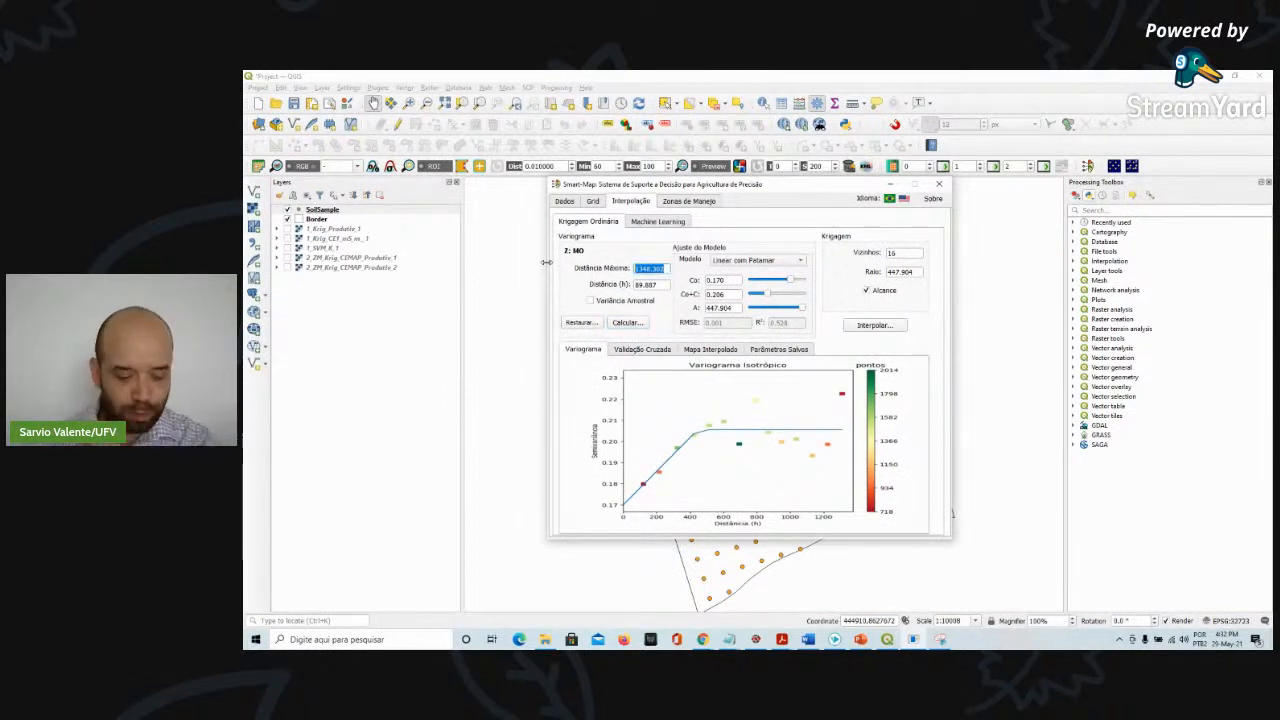
{"action": "type", "text": "2000"}
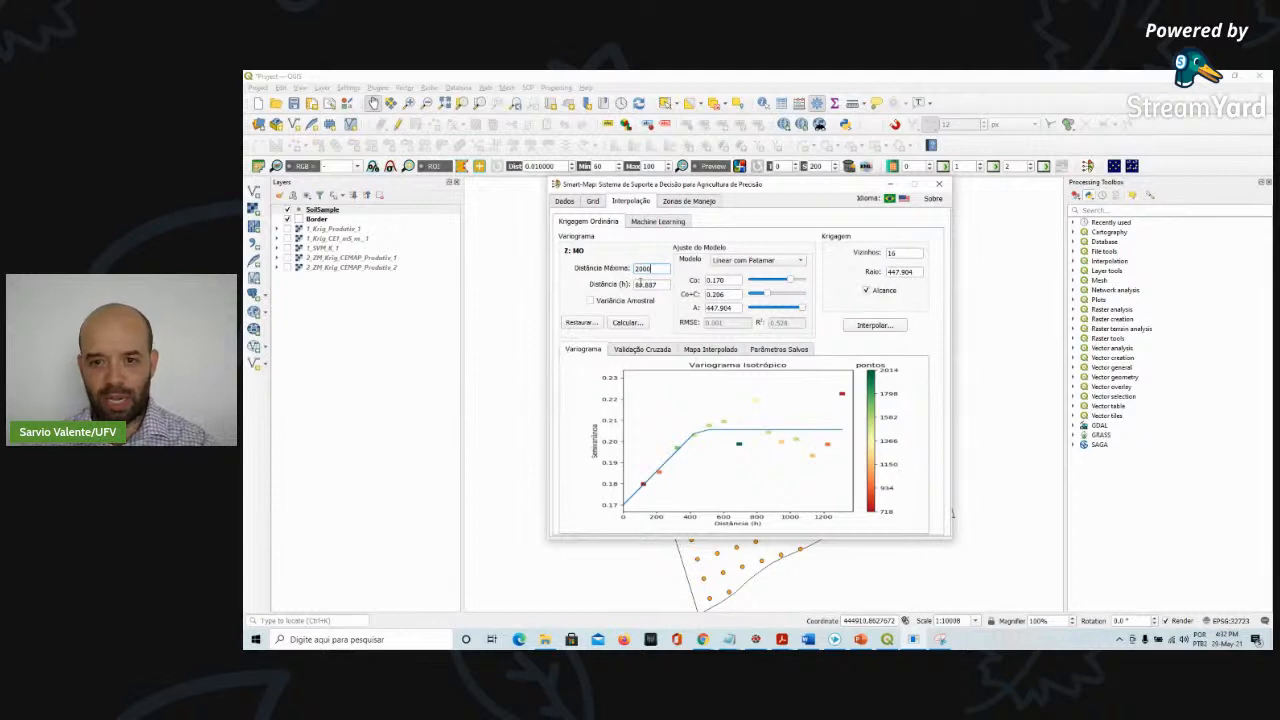
{"action": "key", "text": "Return"}
Set the variogram's maximum distance to 5000
{"action": "left_click_drag", "start_coordinate": [663, 268], "coordinate": [579, 266]}
{"action": "type", "text": "5000"}
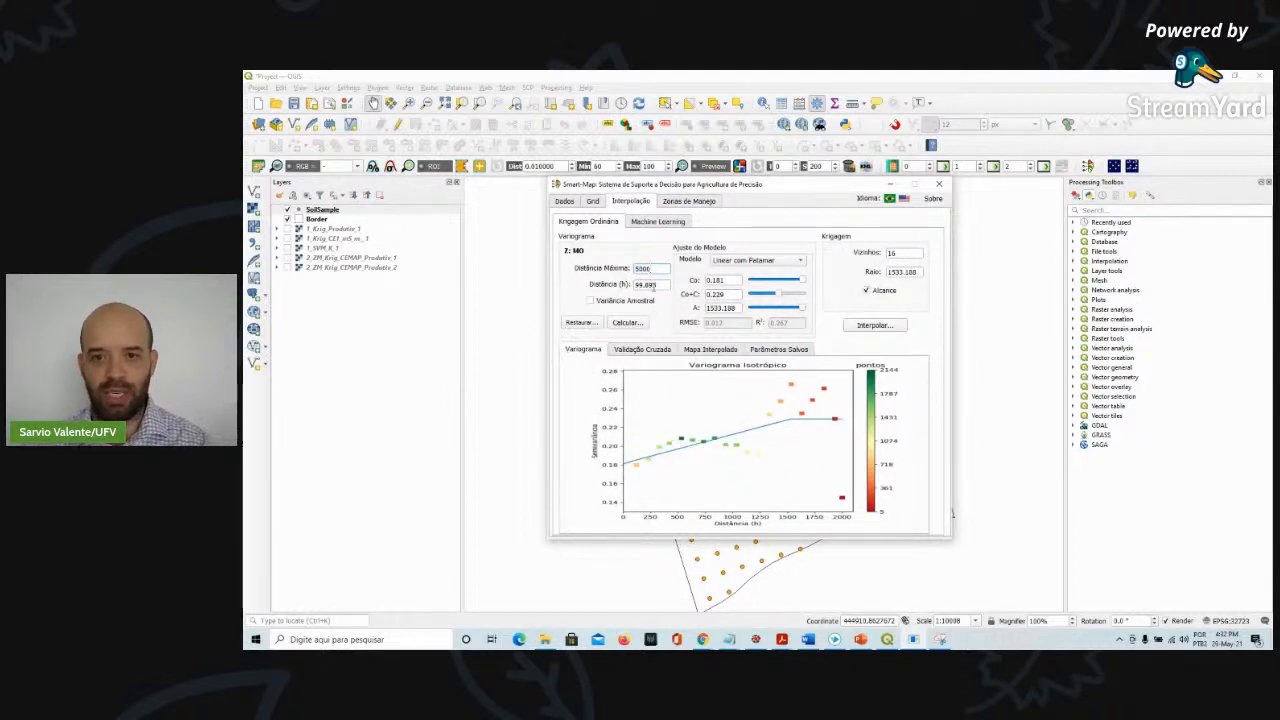
{"action": "key", "text": "Return"}
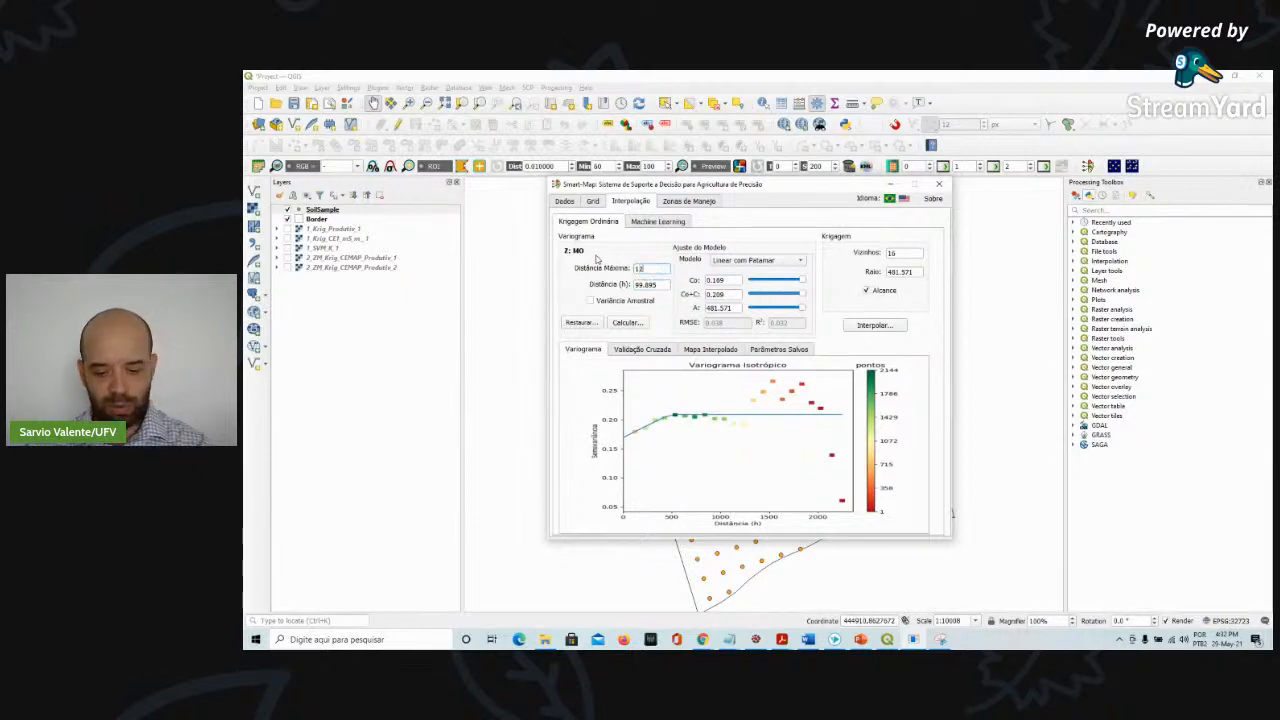
Set the variogram's maximum distance to 1200 and recalculate the fit
{"action": "type", "text": "00"}
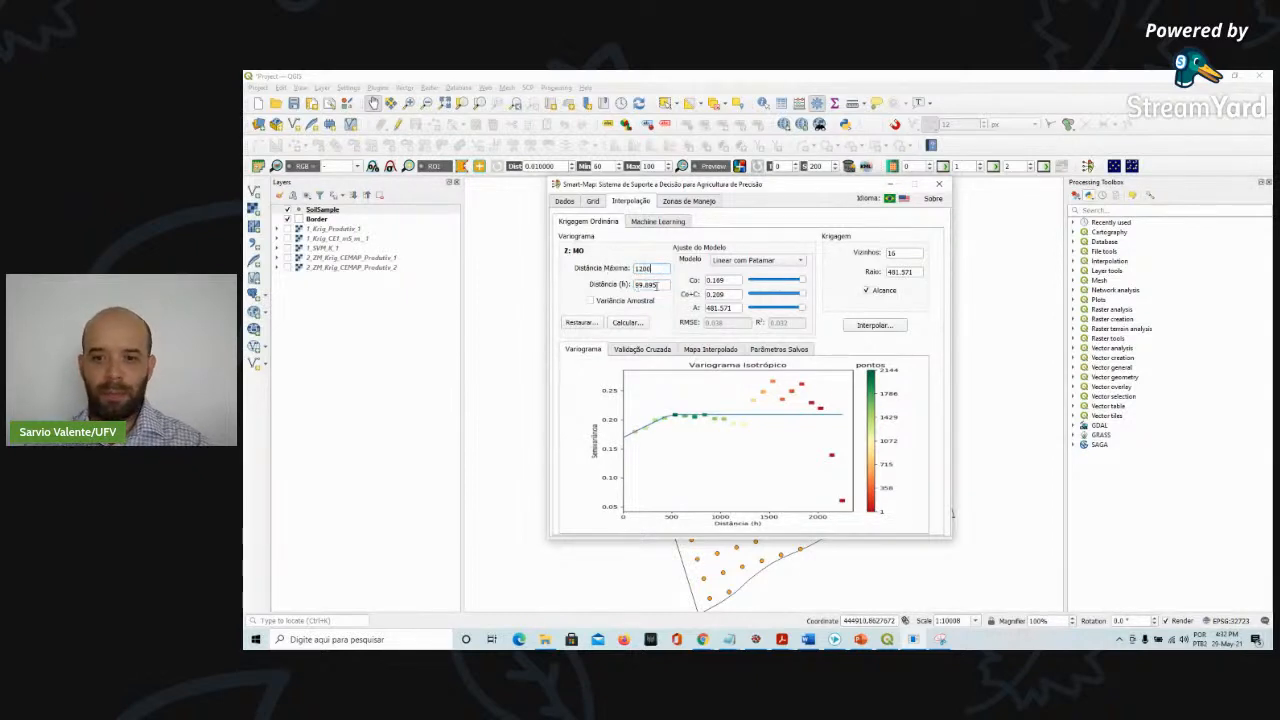
{"action": "left_click", "coordinate": [656, 286]}
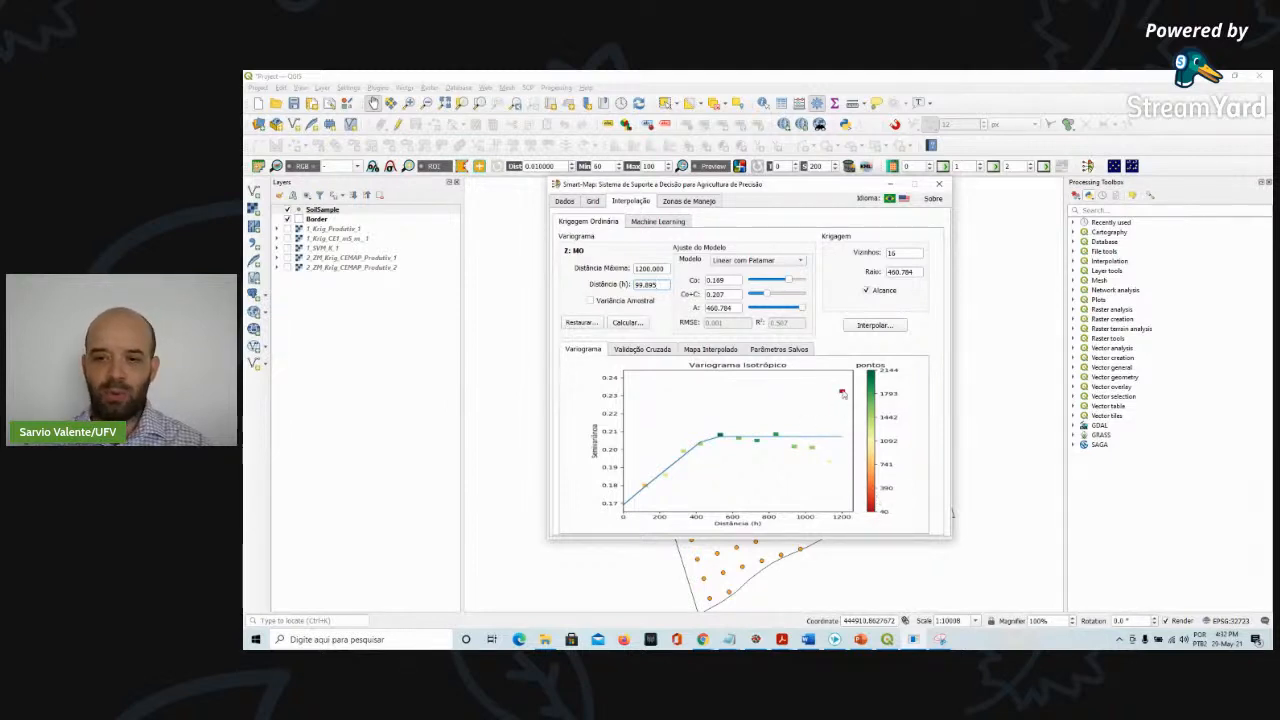
Set the variogram's maximum distance to 1000
{"action": "left_click_drag", "start_coordinate": [664, 268], "coordinate": [610, 268]}
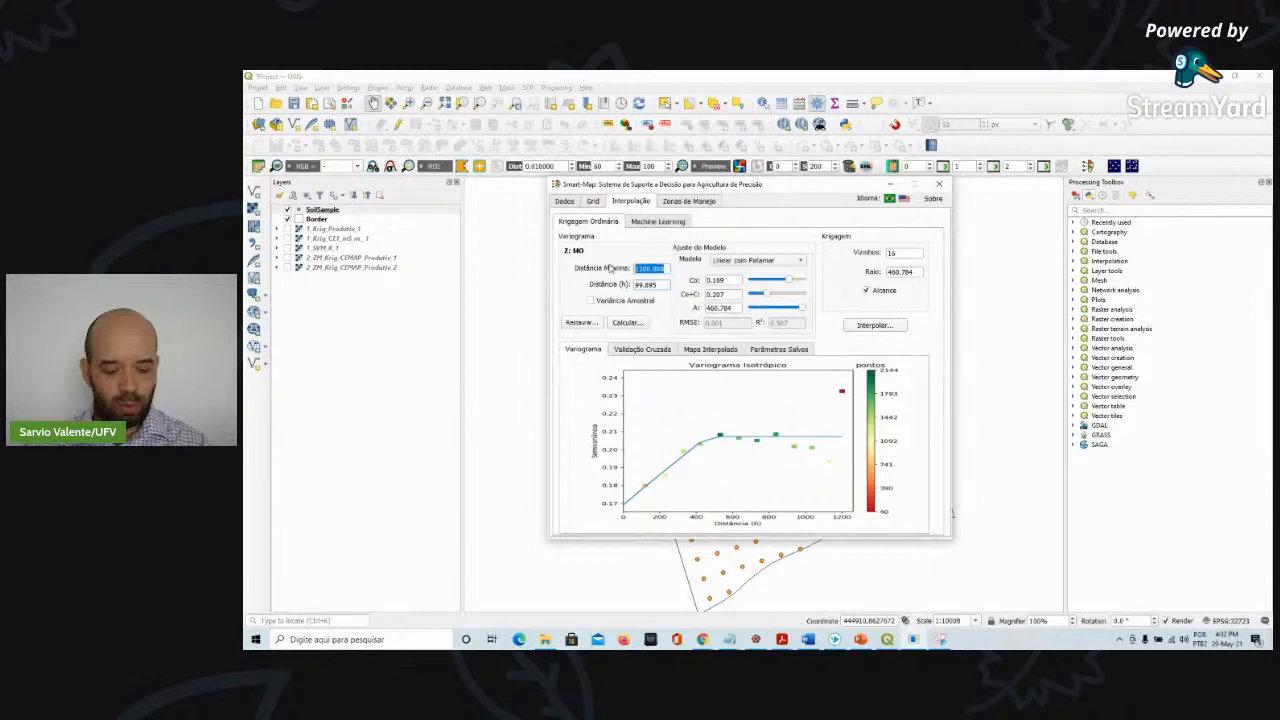
{"action": "type", "text": "1100"}
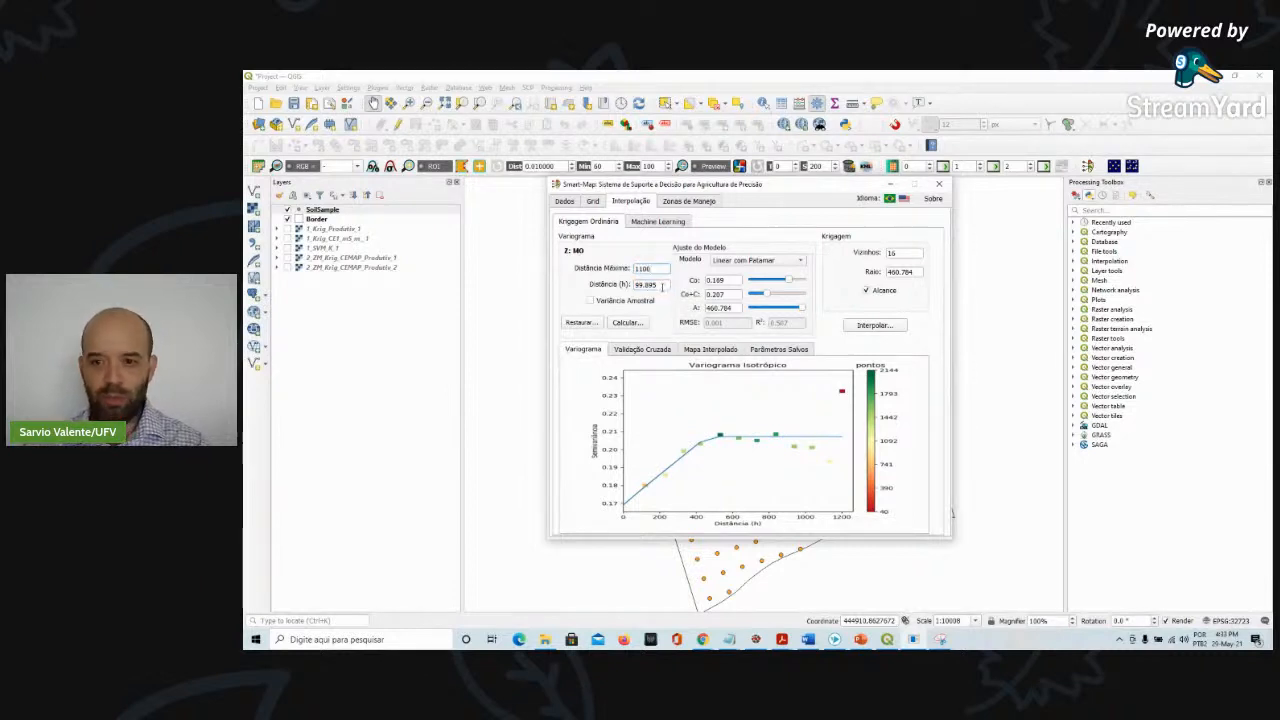
{"action": "key", "text": "Return"}
{"action": "type", "text": "1000"}
{"action": "key", "text": "Return"}
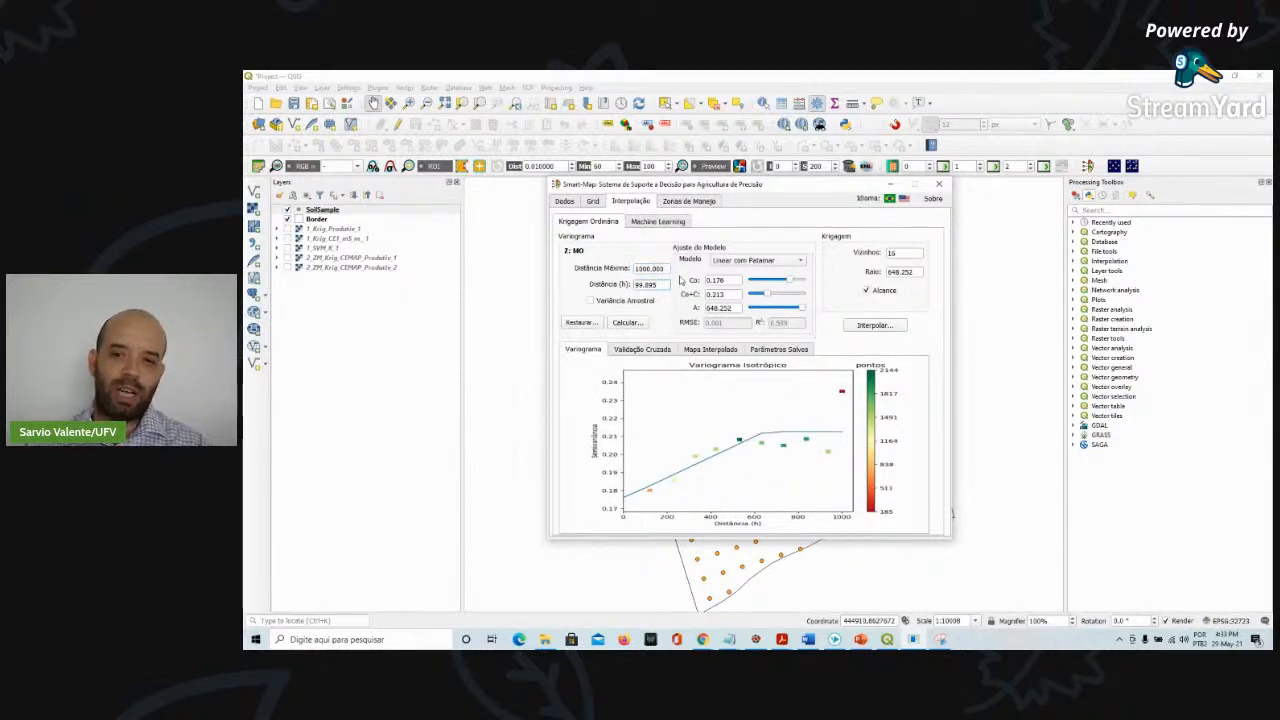
Try to set the maximum distance to 10 and dismiss the error bar
{"action": "left_click_drag", "start_coordinate": [668, 268], "coordinate": [596, 268]}
{"action": "type", "text": "10"}
{"action": "left_click", "coordinate": [647, 284]}
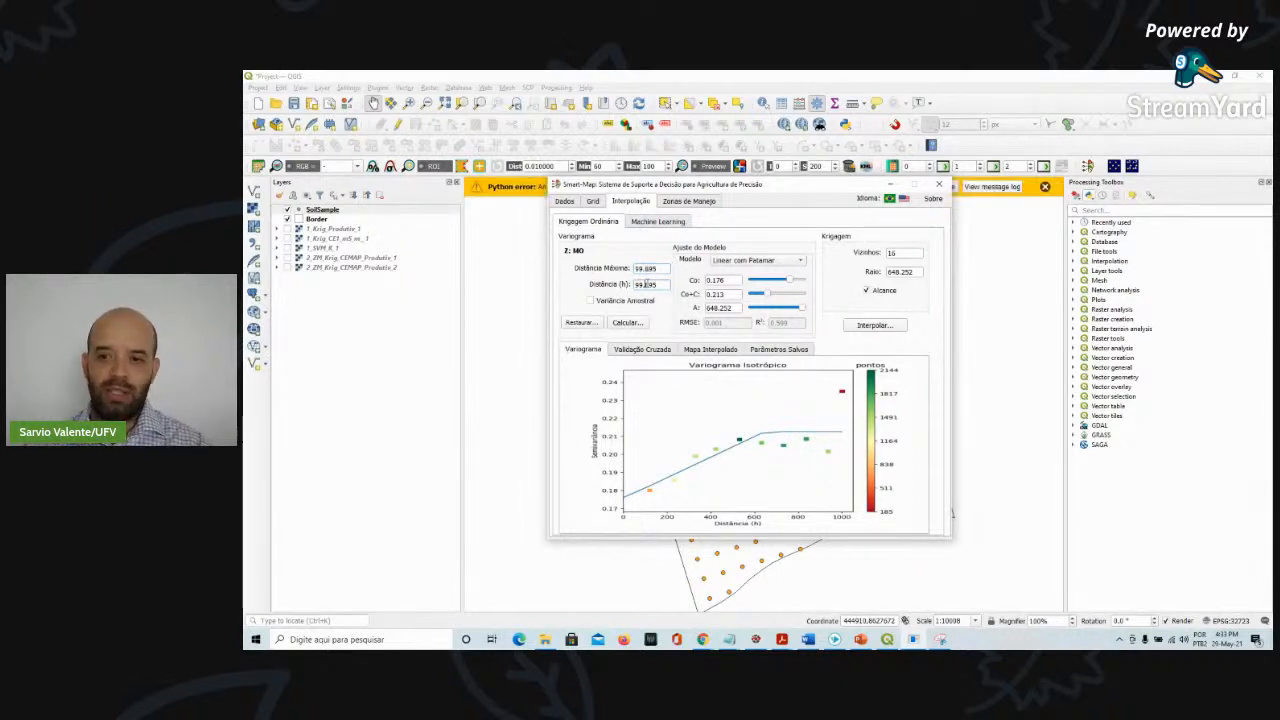
{"action": "left_click", "coordinate": [1045, 187]}
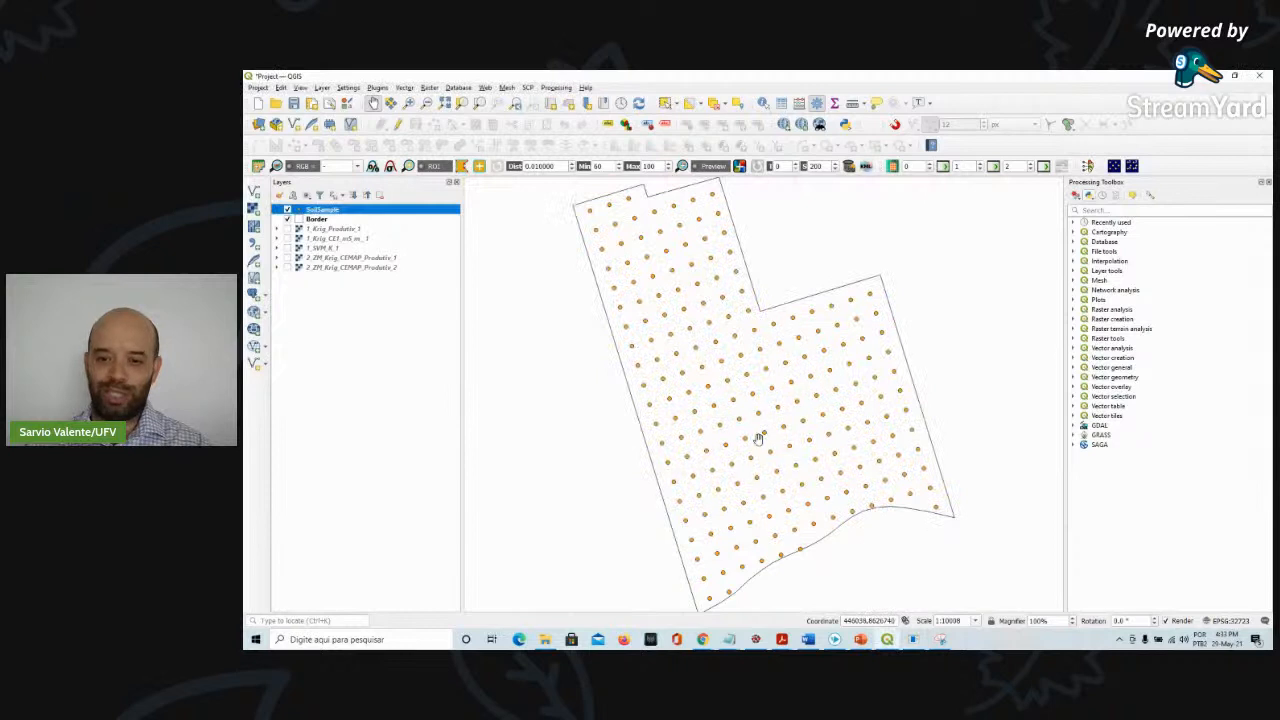
Bring Smart-Map back and set the maximum distance to 1000
{"action": "left_click", "coordinate": [912, 640]}
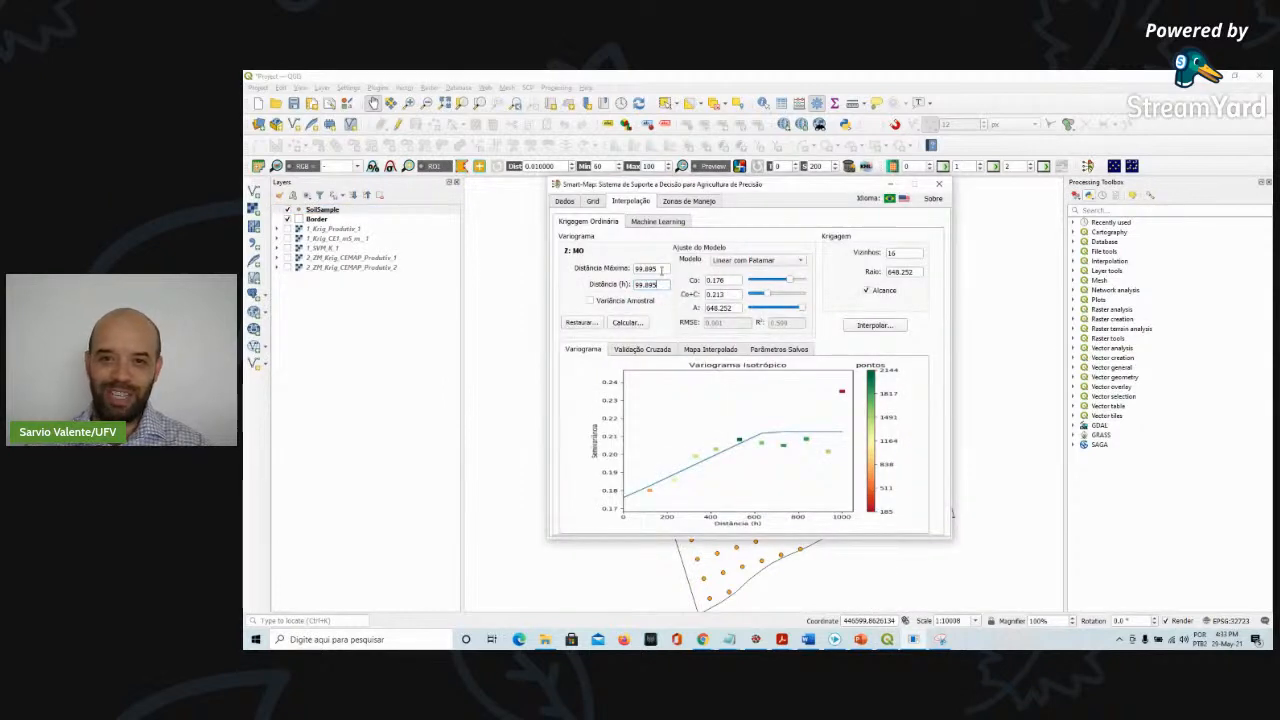
{"action": "left_click_drag", "start_coordinate": [660, 269], "coordinate": [601, 272]}
{"action": "type", "text": "1000"}
{"action": "key", "text": "Tab"}
Close the Smart-Map plugin, confirming the exit and closing the Python error dialogs
{"action": "left_click", "coordinate": [938, 184]}
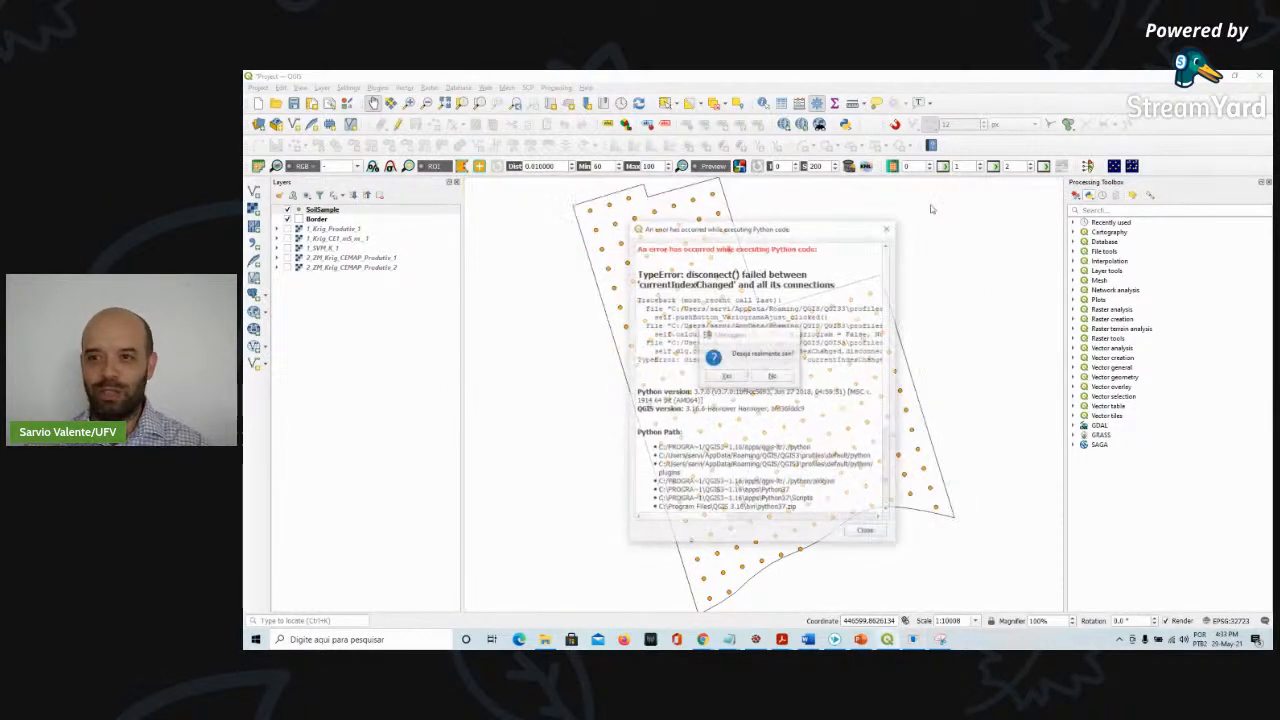
{"action": "left_click", "coordinate": [866, 532]}
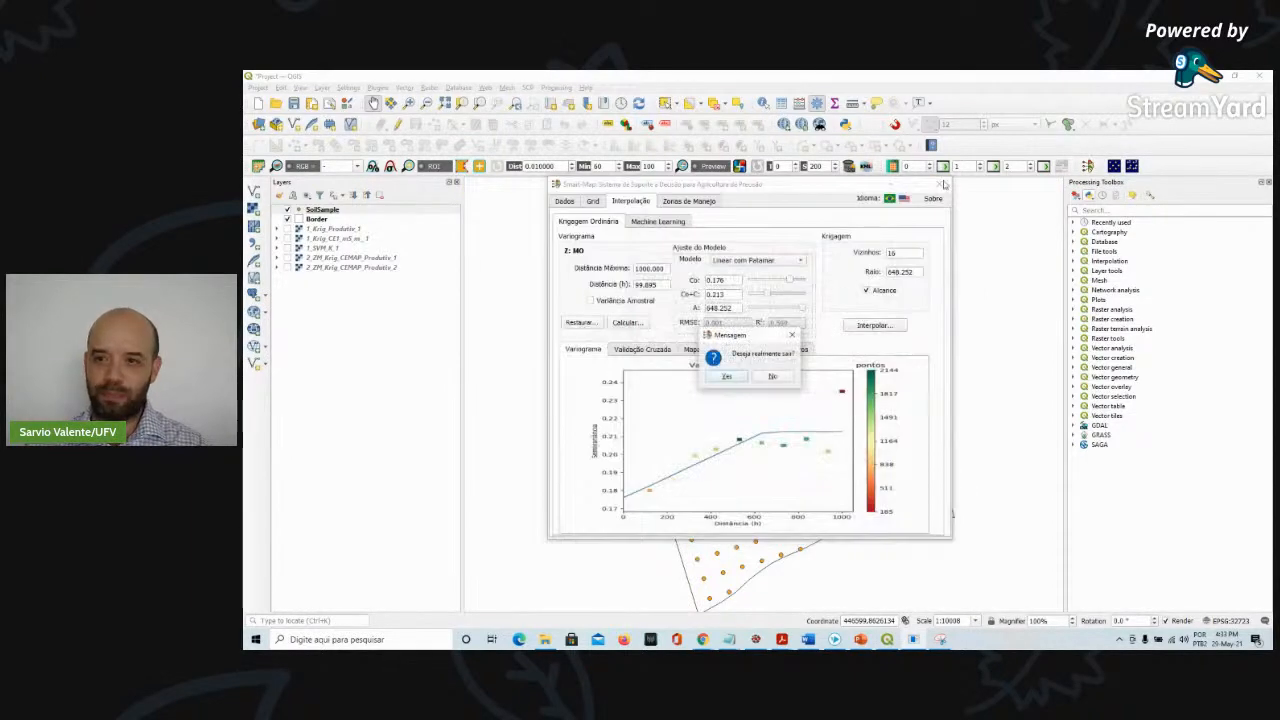
{"action": "left_click", "coordinate": [727, 376]}
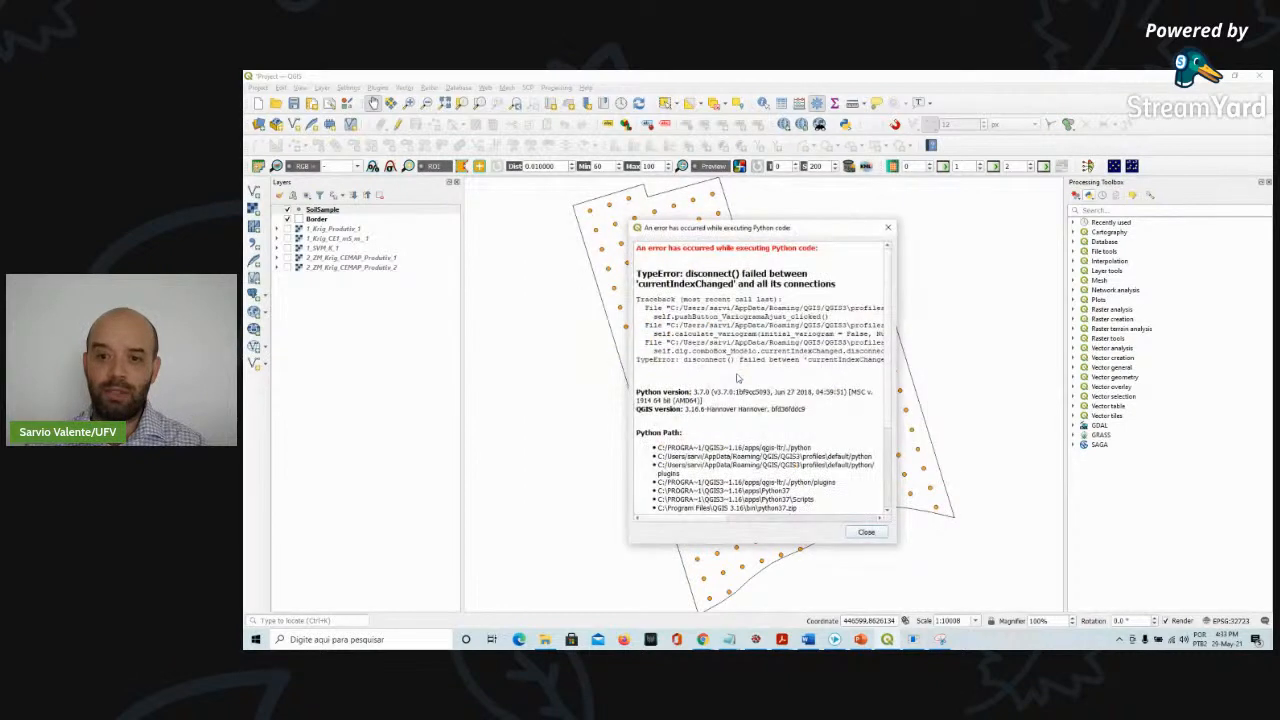
{"action": "left_click", "coordinate": [856, 531]}
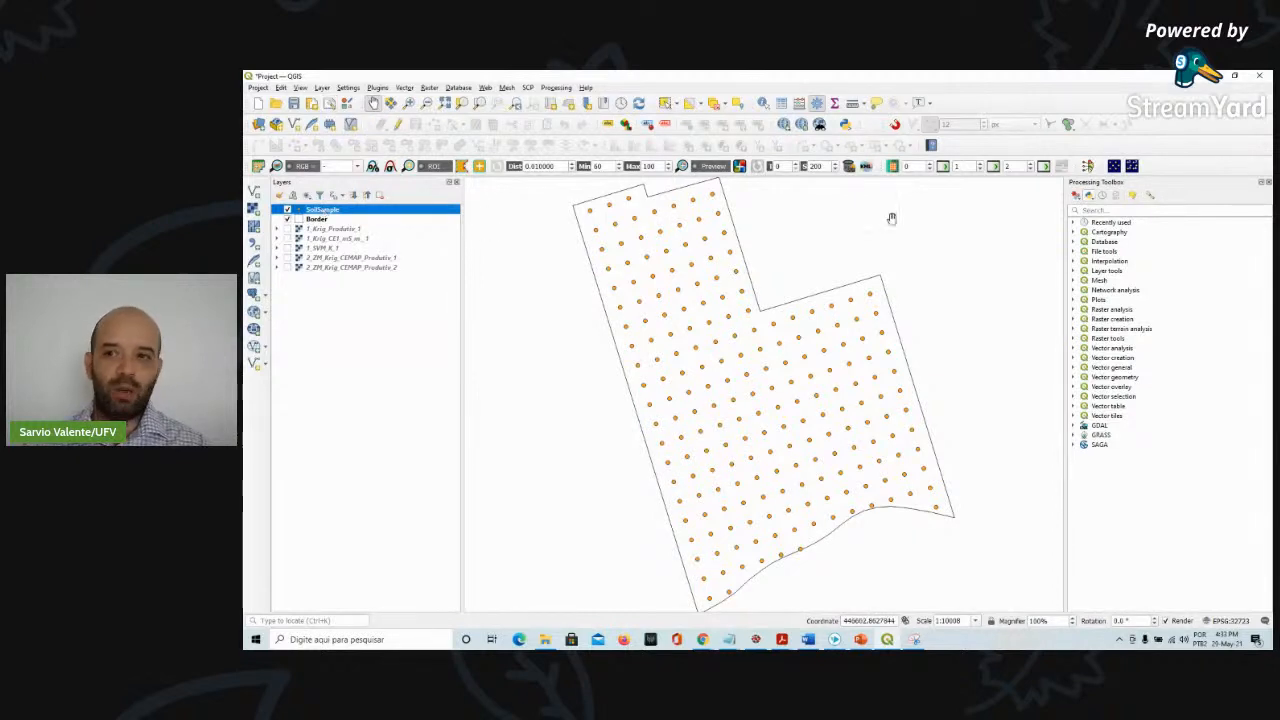
Reopen Smart-Map and import the SoilSample layer with K as the Z attribute
{"action": "left_click", "coordinate": [1087, 166]}
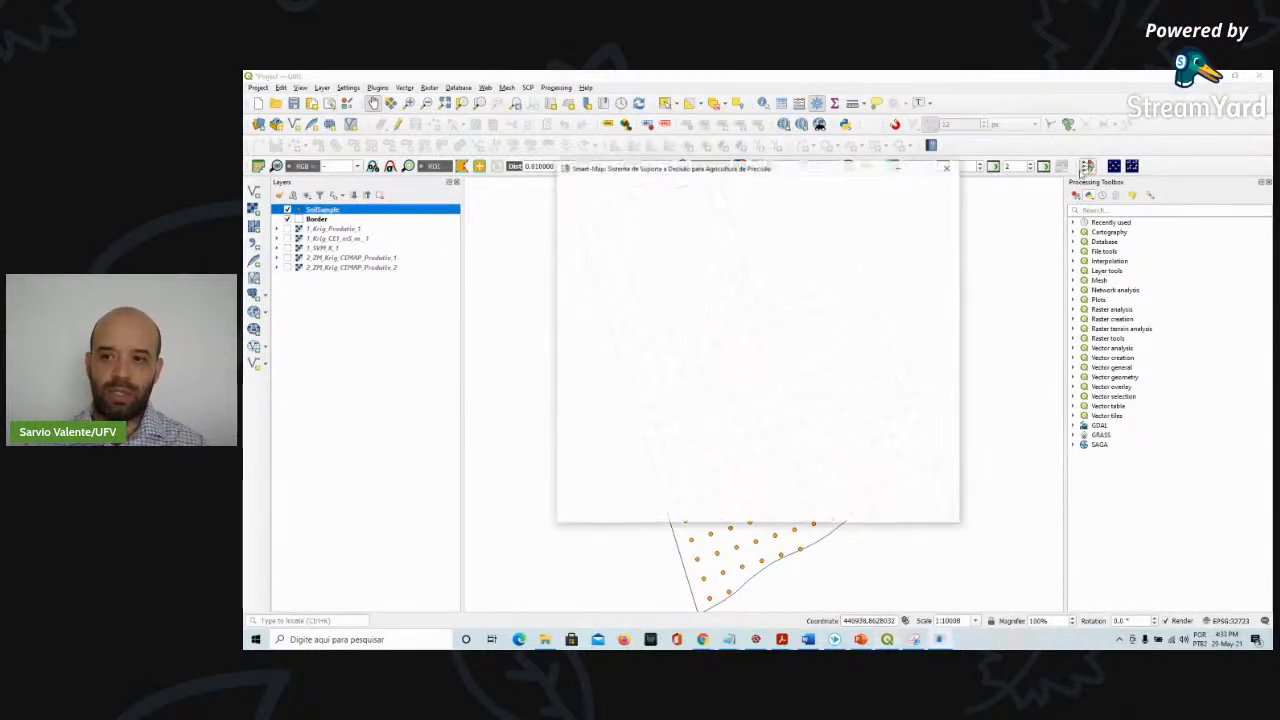
{"action": "left_click", "coordinate": [686, 272]}
{"action": "left_click", "coordinate": [686, 272]}
{"action": "left_click", "coordinate": [858, 270]}
{"action": "left_click", "coordinate": [862, 314]}
{"action": "left_click", "coordinate": [912, 270]}
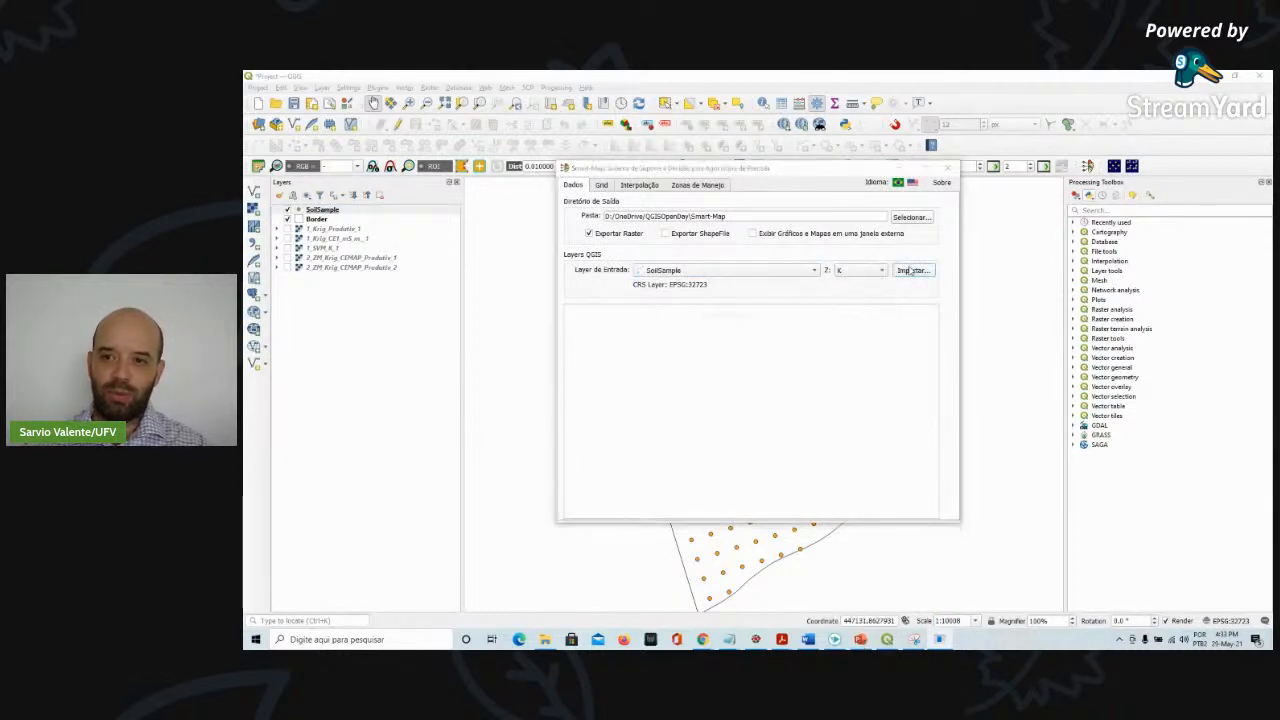
{"action": "left_click", "coordinate": [802, 363]}
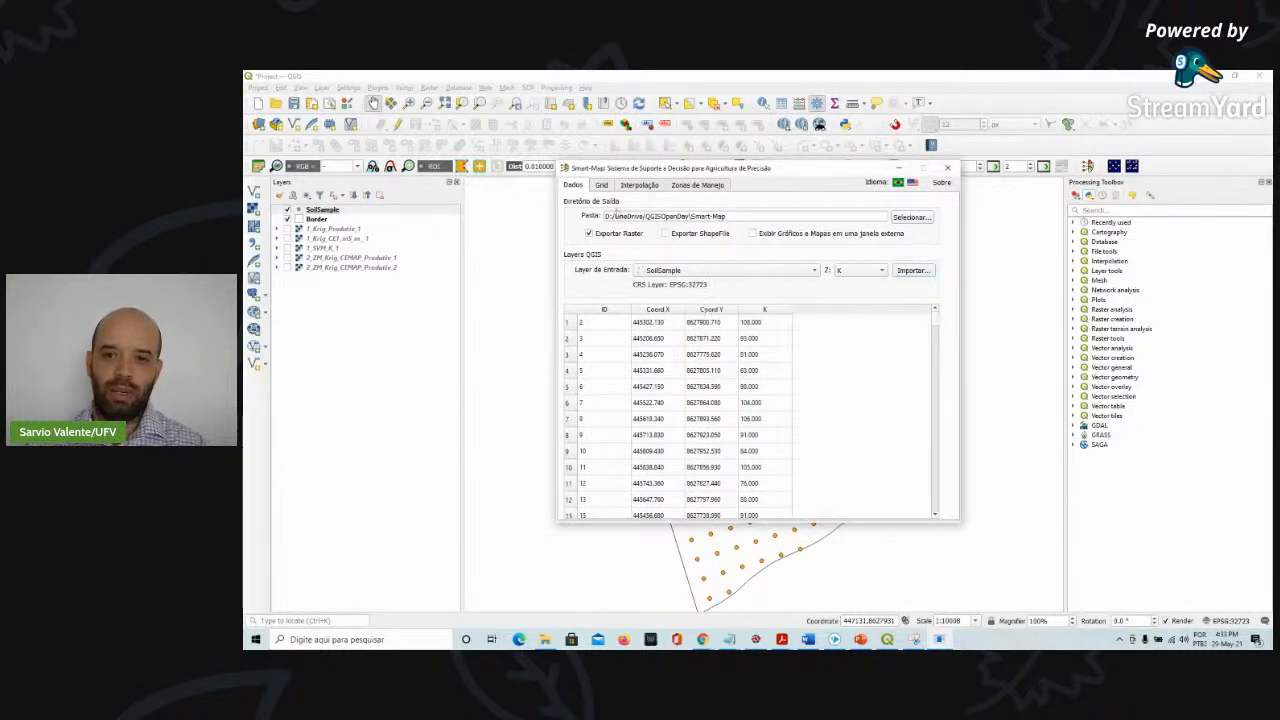
Set the grid's pixel size to 15 in X and Y and enable the Border contour polygon
{"action": "left_click", "coordinate": [602, 185]}
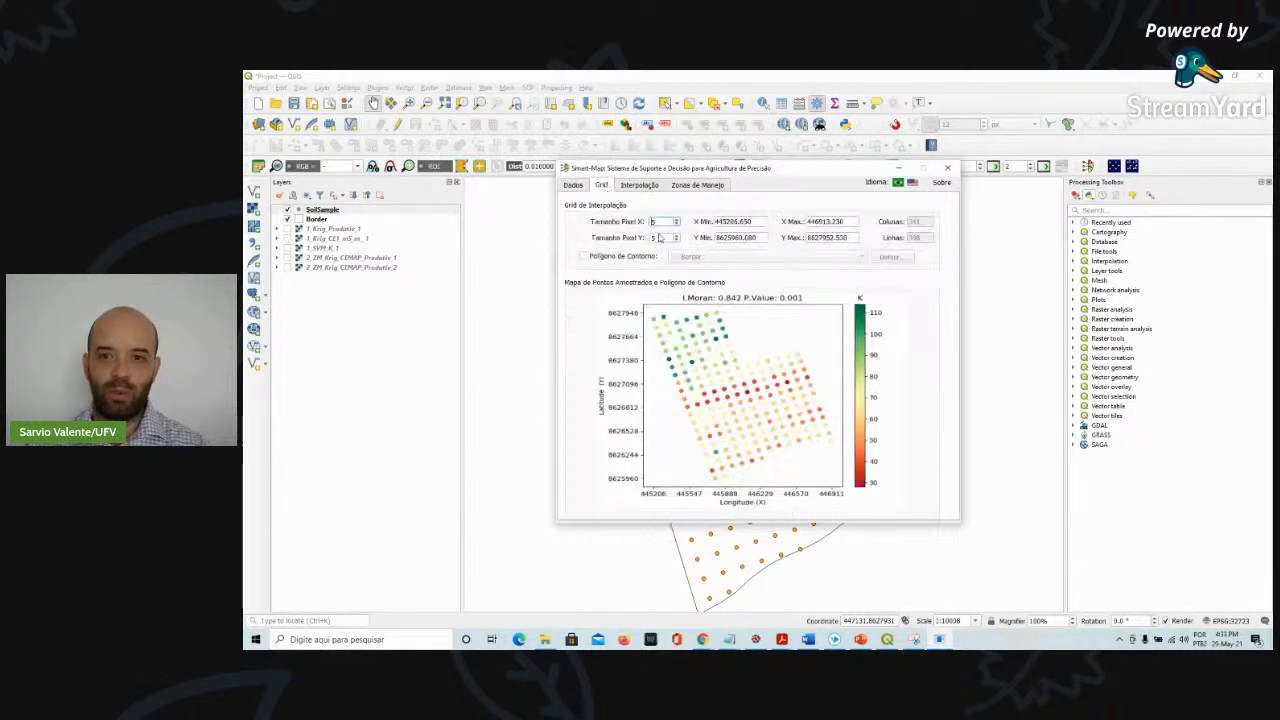
{"action": "type", "text": "1"}
{"action": "mouse_move", "coordinate": [661, 224]}
{"action": "left_mouse_down"}
{"action": "mouse_move", "coordinate": [633, 220]}
{"action": "mouse_move", "coordinate": [648, 237]}
{"action": "left_mouse_up"}
{"action": "type", "text": "515"}
{"action": "left_click", "coordinate": [620, 257]}
{"action": "left_click", "coordinate": [712, 258]}
{"action": "left_click", "coordinate": [712, 260]}
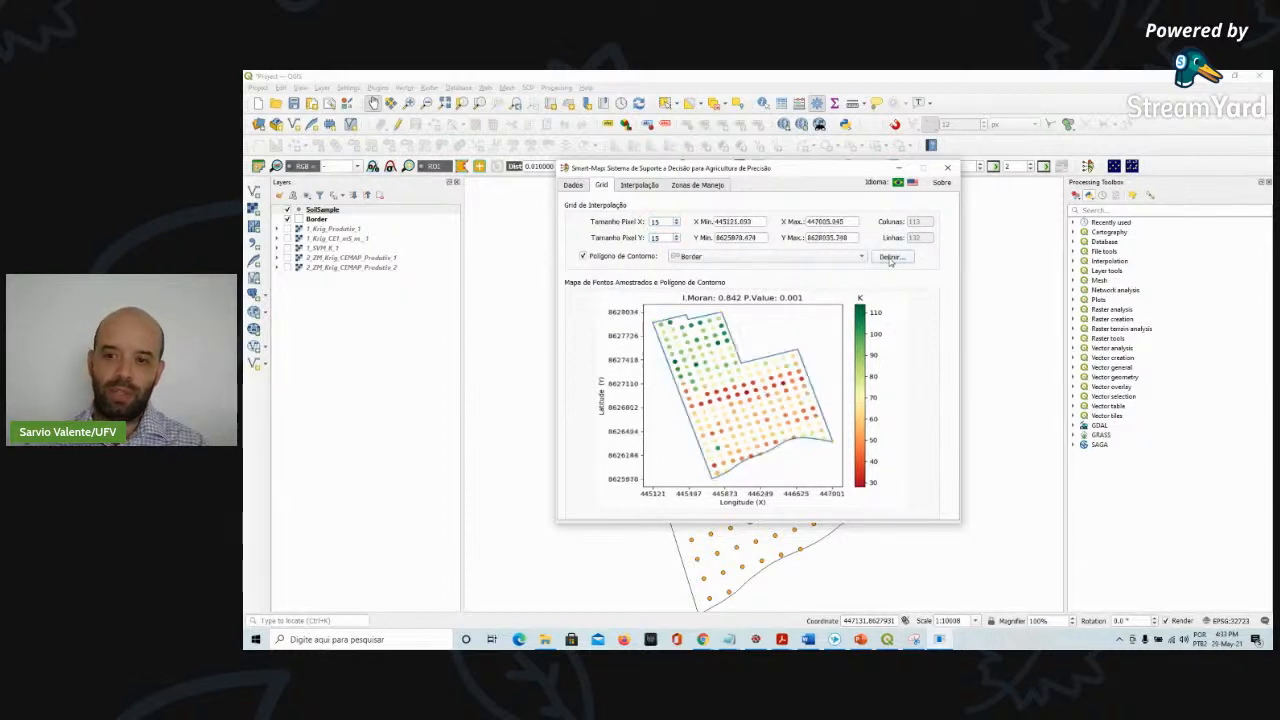
Calculate the K variogram with maximum distance 1000 and lag distance 100
{"action": "left_click", "coordinate": [640, 186]}
{"action": "left_click_drag", "start_coordinate": [676, 253], "coordinate": [624, 250]}
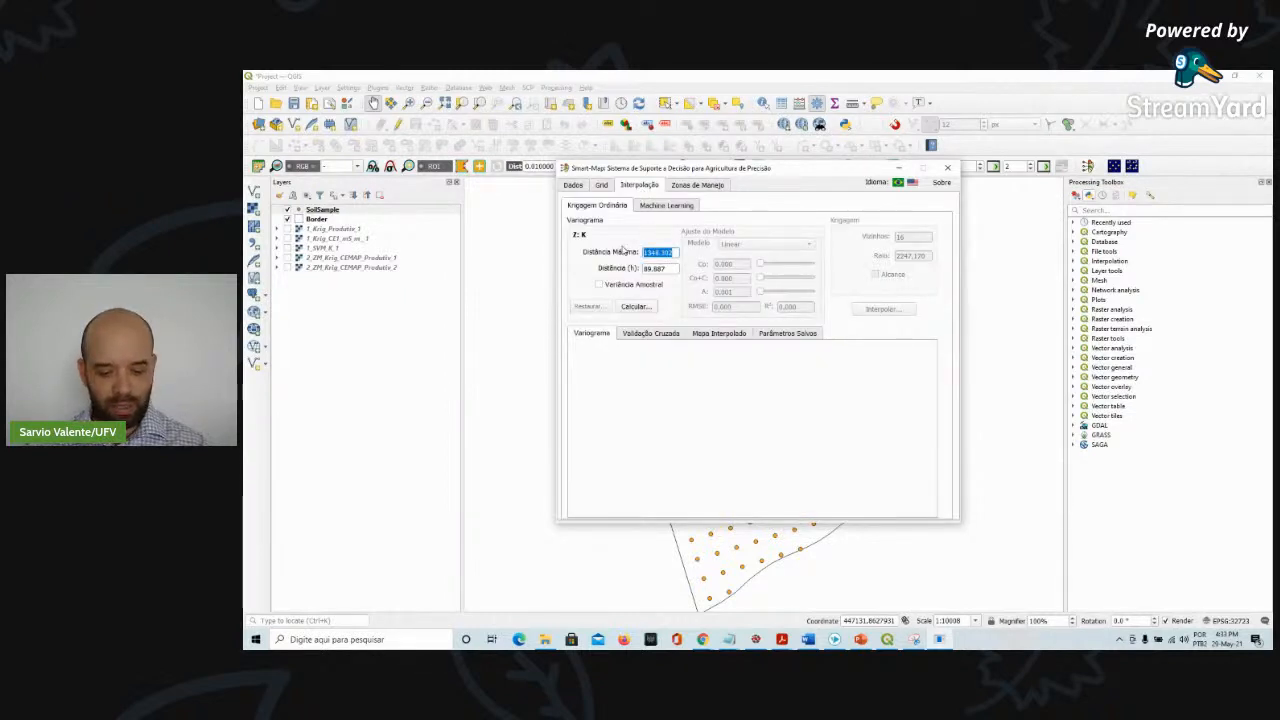
{"action": "type", "text": "1000"}
{"action": "double_click", "coordinate": [660, 268]}
{"action": "type", "text": "100"}
{"action": "left_click", "coordinate": [638, 306]}
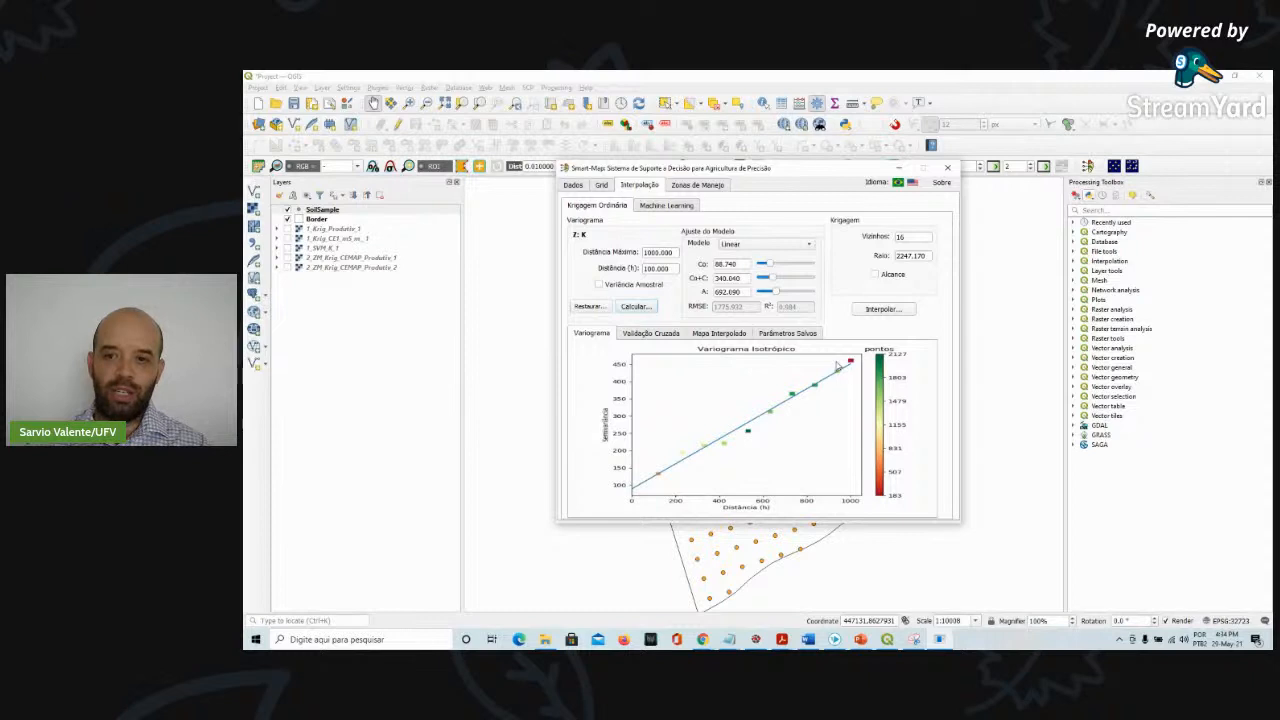
Switch the Z attribute to MO and import it
{"action": "left_click", "coordinate": [584, 190]}
{"action": "left_click", "coordinate": [848, 272]}
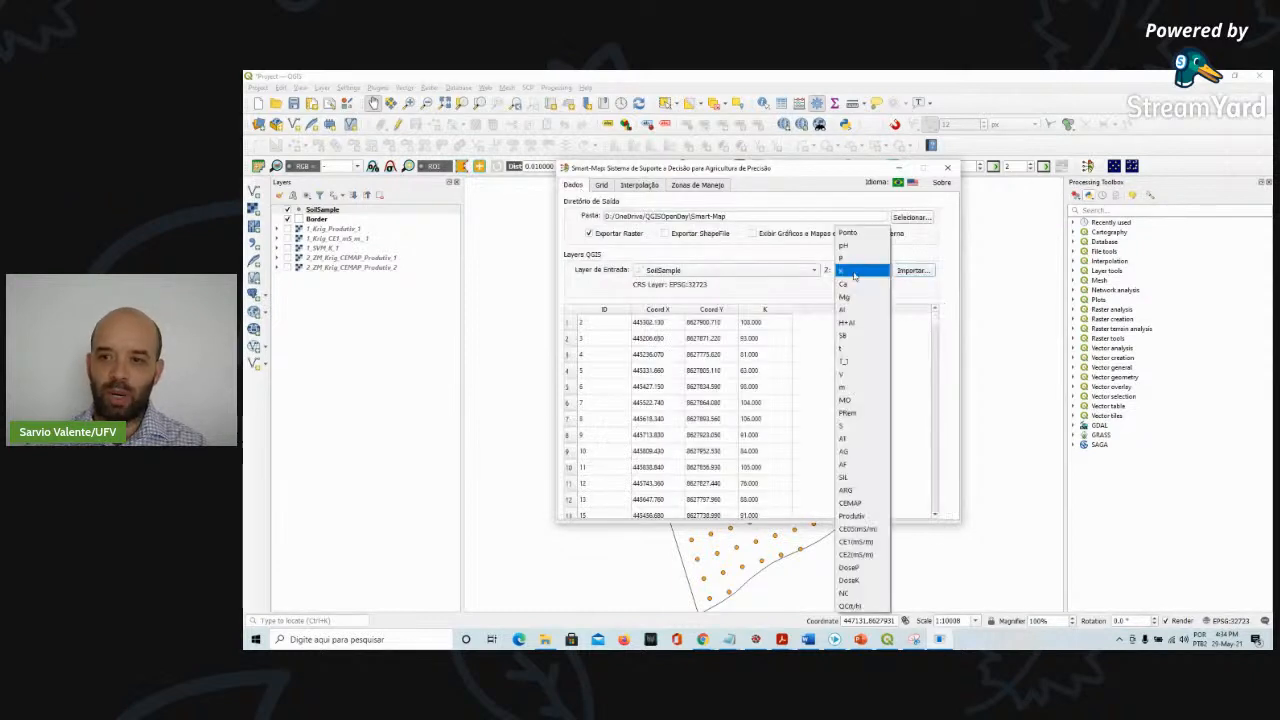
{"action": "left_click", "coordinate": [848, 400]}
{"action": "left_click", "coordinate": [901, 273]}
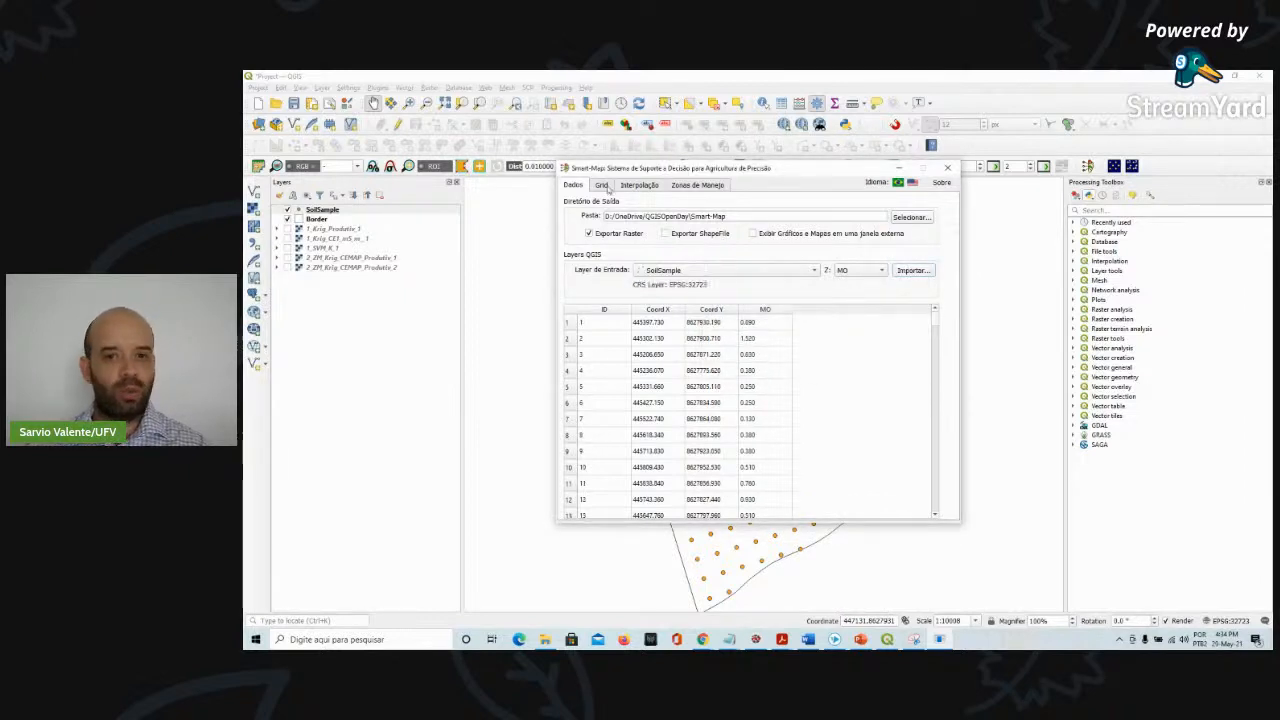
Review the Grid tab's sample map for the MO data
{"action": "left_click", "coordinate": [605, 188]}
{"action": "left_click", "coordinate": [573, 185]}
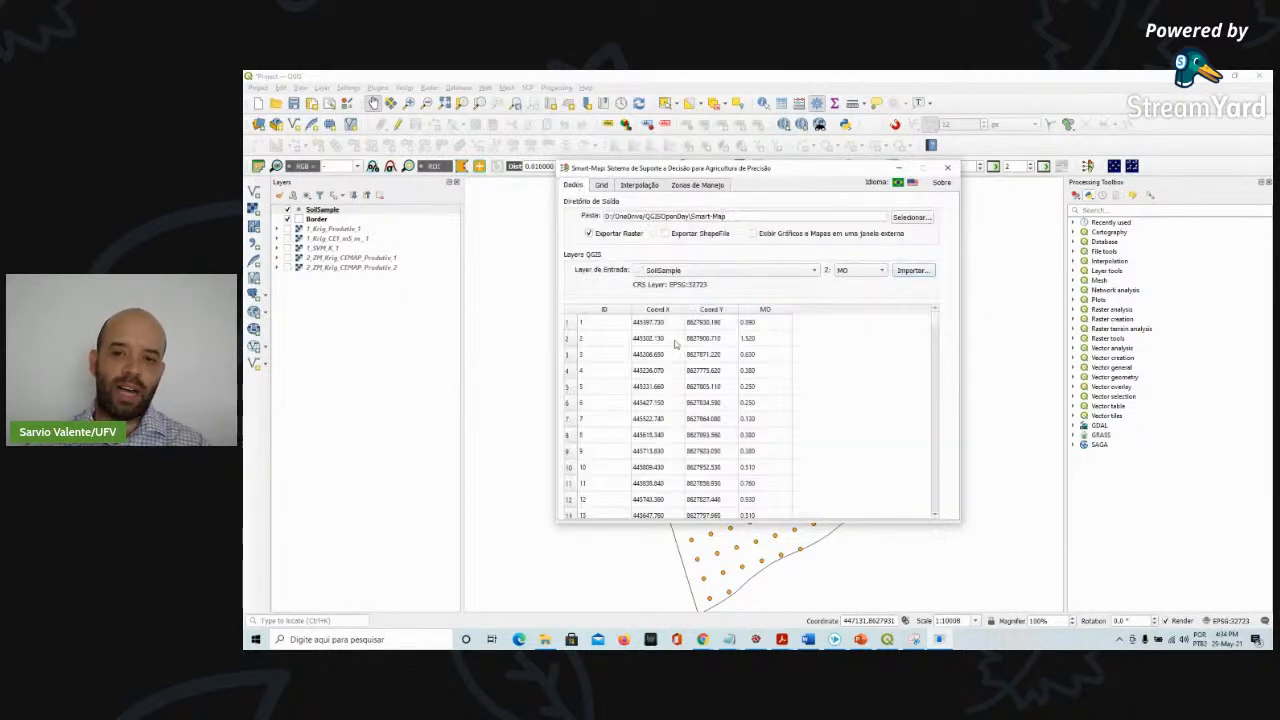
{"action": "left_click", "coordinate": [601, 185]}
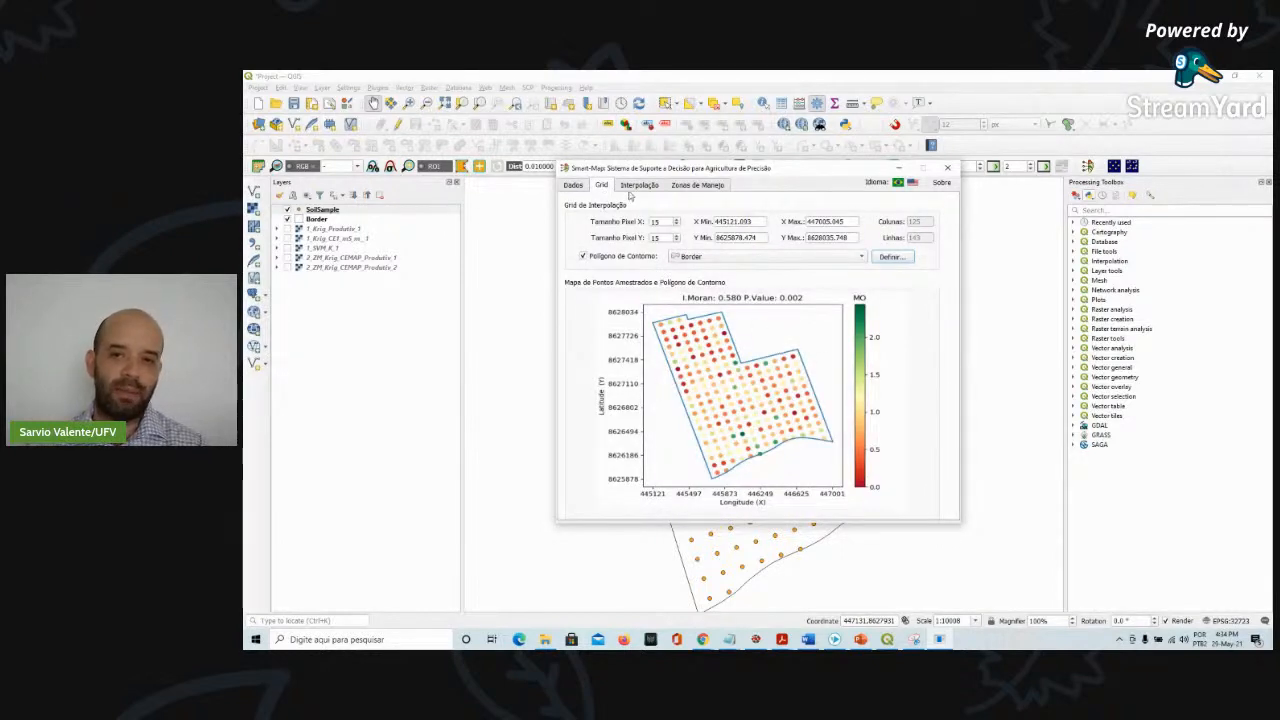
{"action": "left_click", "coordinate": [584, 187]}
Switch the Z attribute to ARG and import it
{"action": "left_click", "coordinate": [864, 271]}
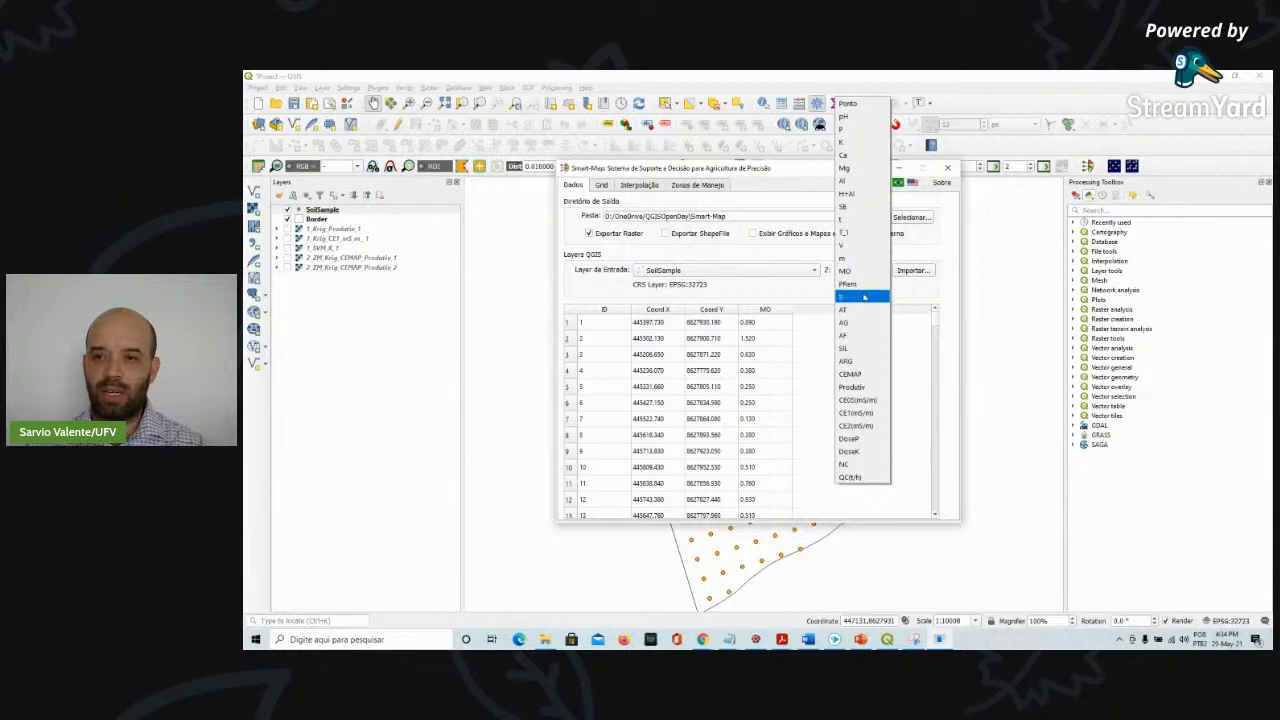
{"action": "left_click", "coordinate": [862, 298]}
{"action": "left_click", "coordinate": [872, 273]}
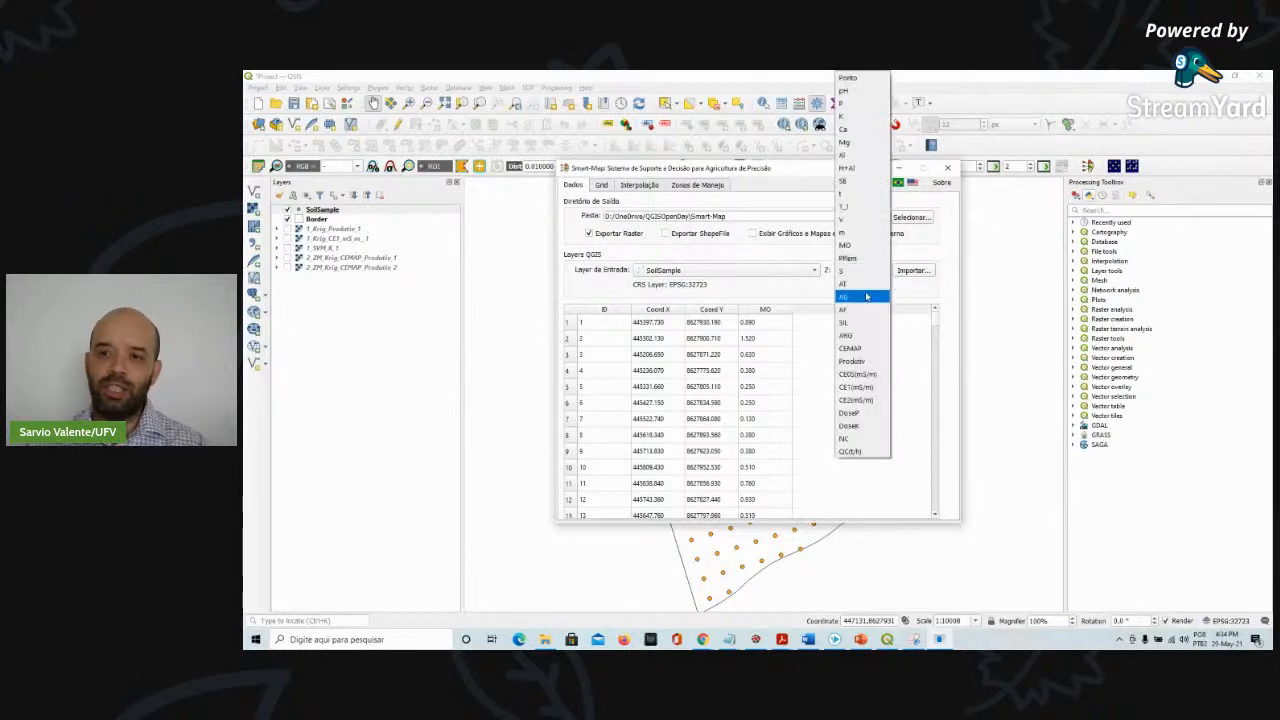
{"action": "left_click", "coordinate": [848, 335]}
{"action": "left_click", "coordinate": [910, 271]}
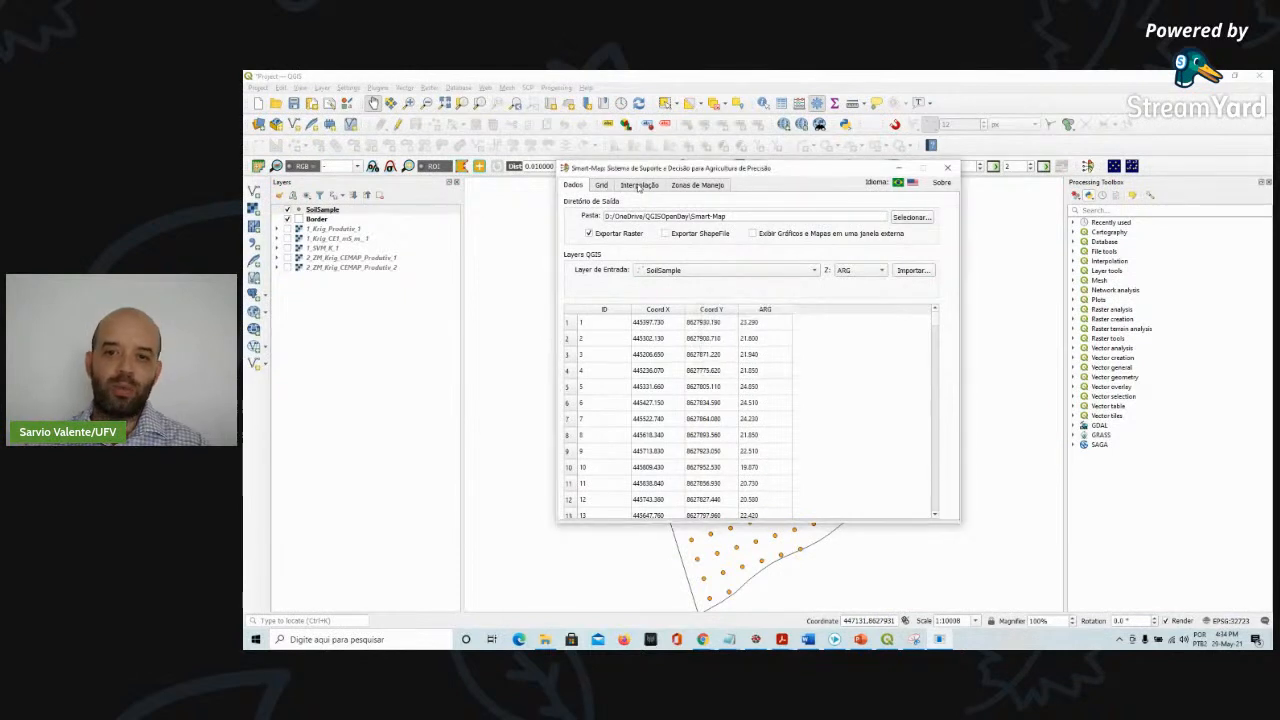
Switch the Z attribute back to MO
{"action": "left_click", "coordinate": [639, 186]}
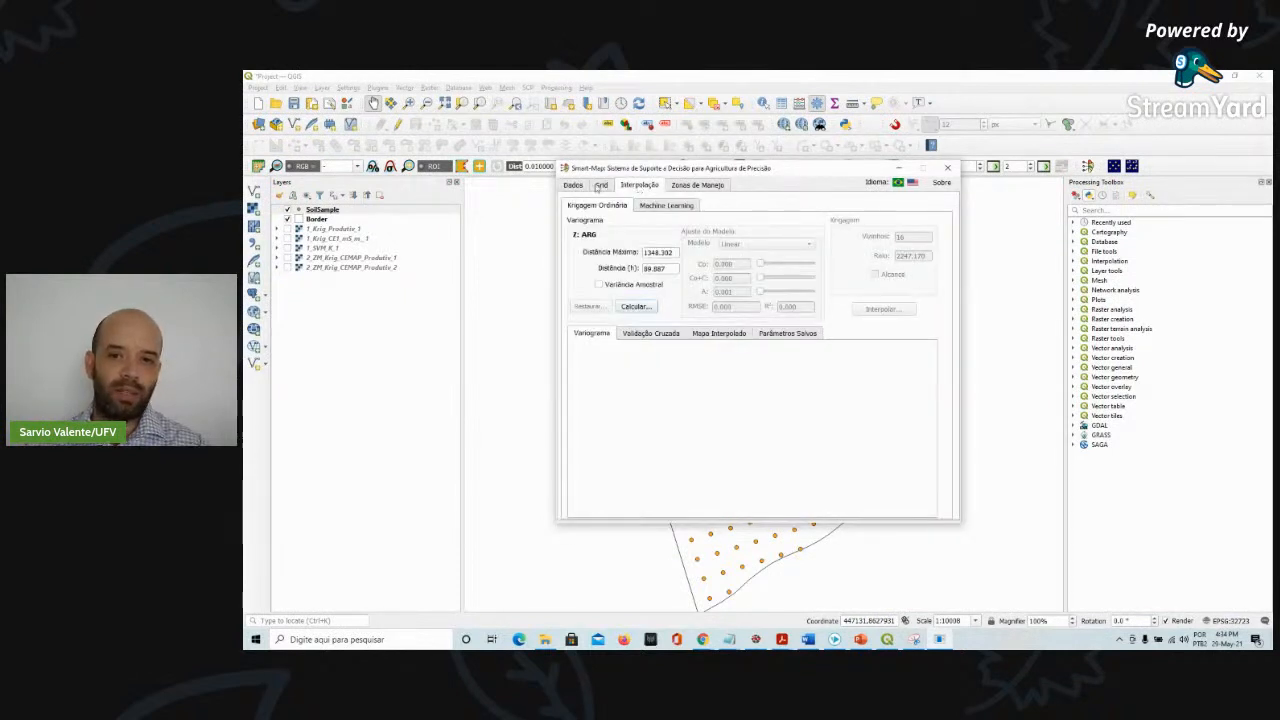
{"action": "left_click", "coordinate": [600, 186]}
{"action": "left_click", "coordinate": [574, 186]}
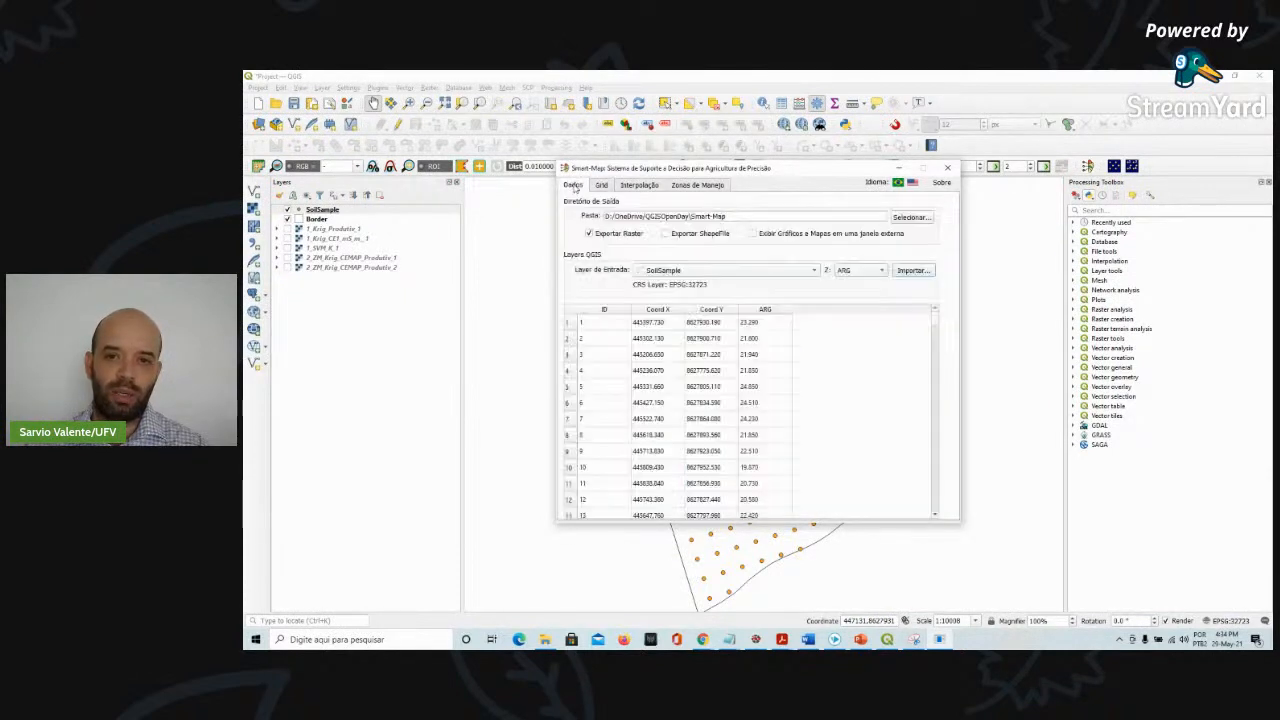
{"action": "left_click", "coordinate": [850, 271]}
{"action": "left_click", "coordinate": [855, 245]}
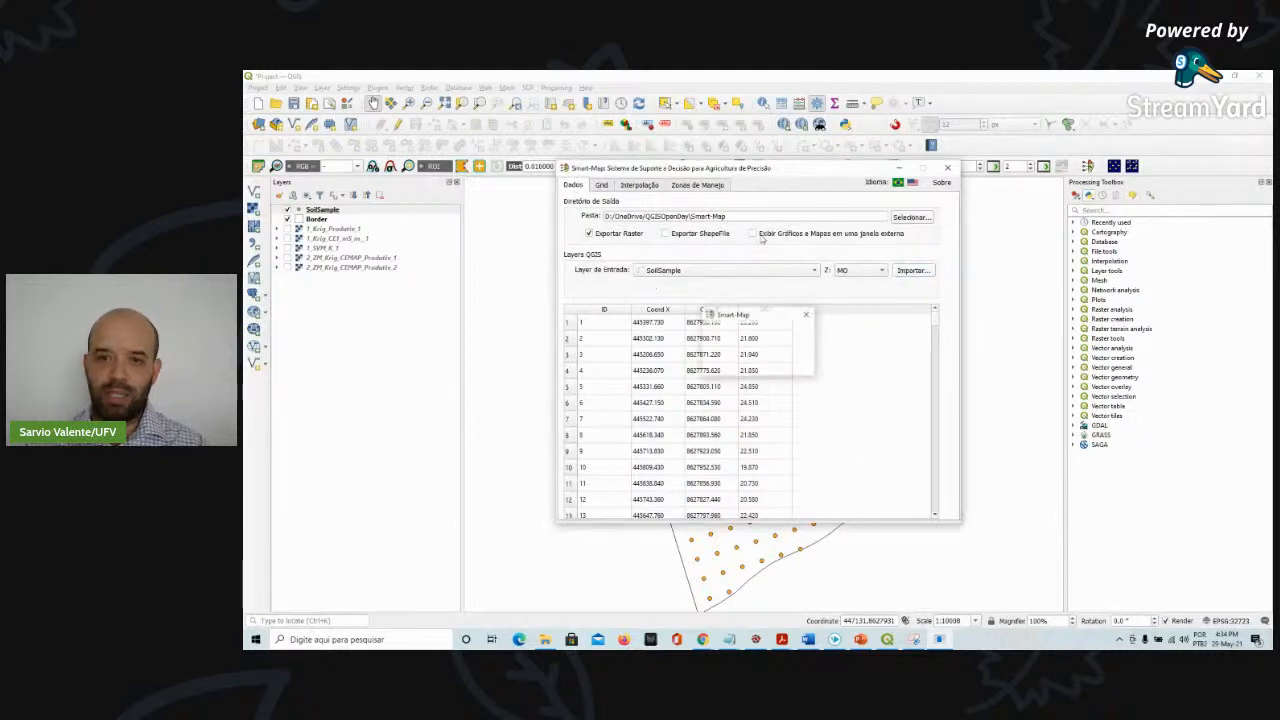
Calculate the MO variogram with a maximum distance of 1000
{"action": "left_click", "coordinate": [637, 187]}
{"action": "double_click", "coordinate": [678, 253]}
{"action": "type", "text": "1"}
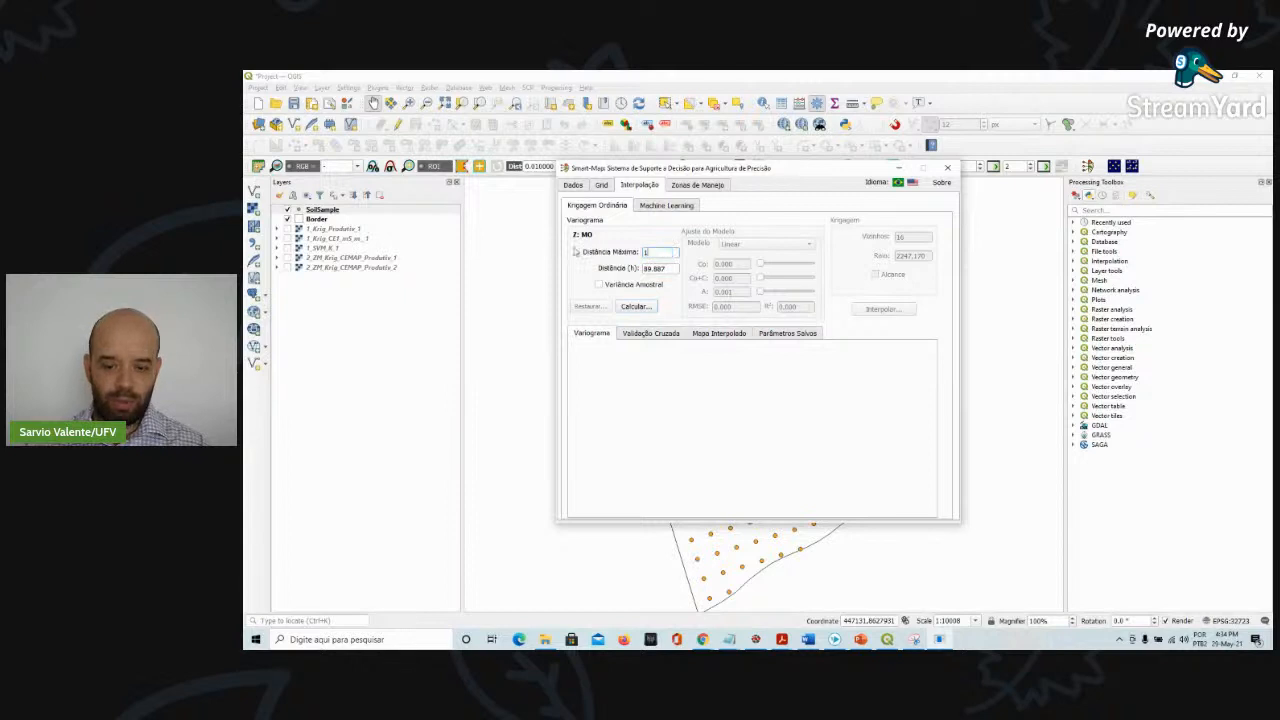
{"action": "type", "text": "000"}
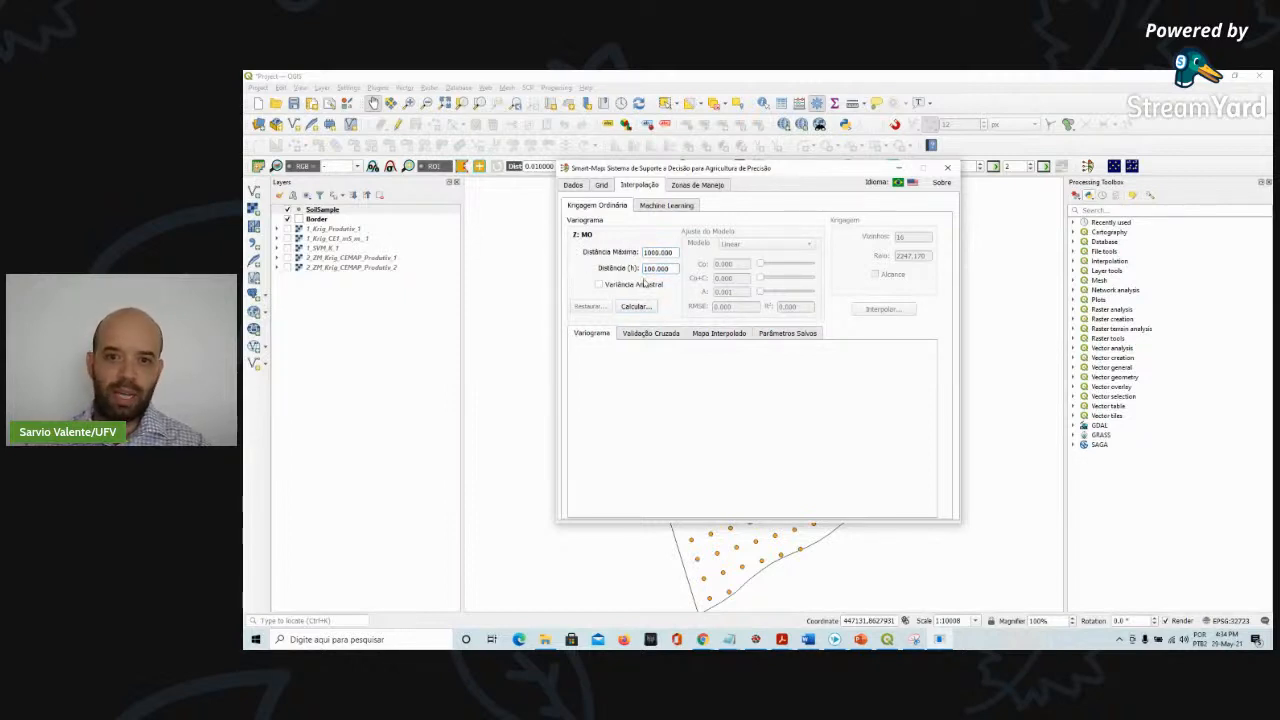
{"action": "left_click", "coordinate": [634, 307]}
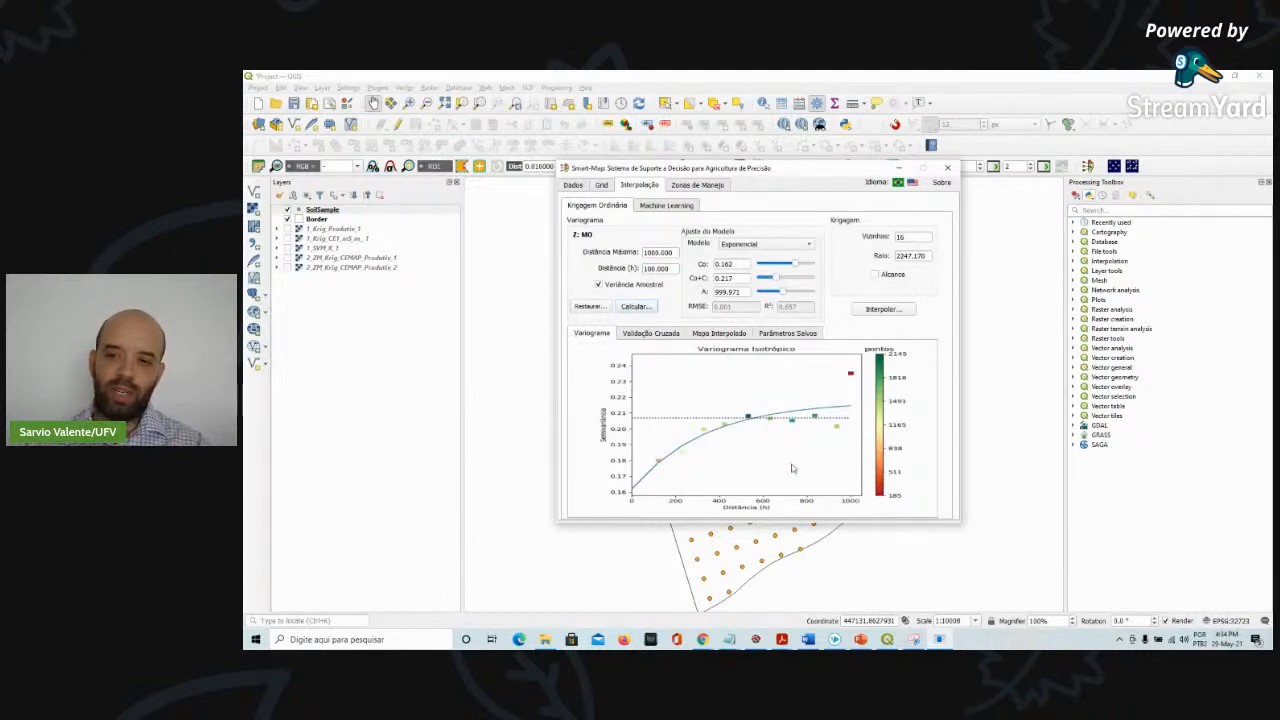
Set the variogram's maximum distance to 800 and recalculate
{"action": "left_click_drag", "start_coordinate": [676, 255], "coordinate": [610, 252]}
{"action": "type", "text": "800"}
{"action": "left_click", "coordinate": [661, 267]}
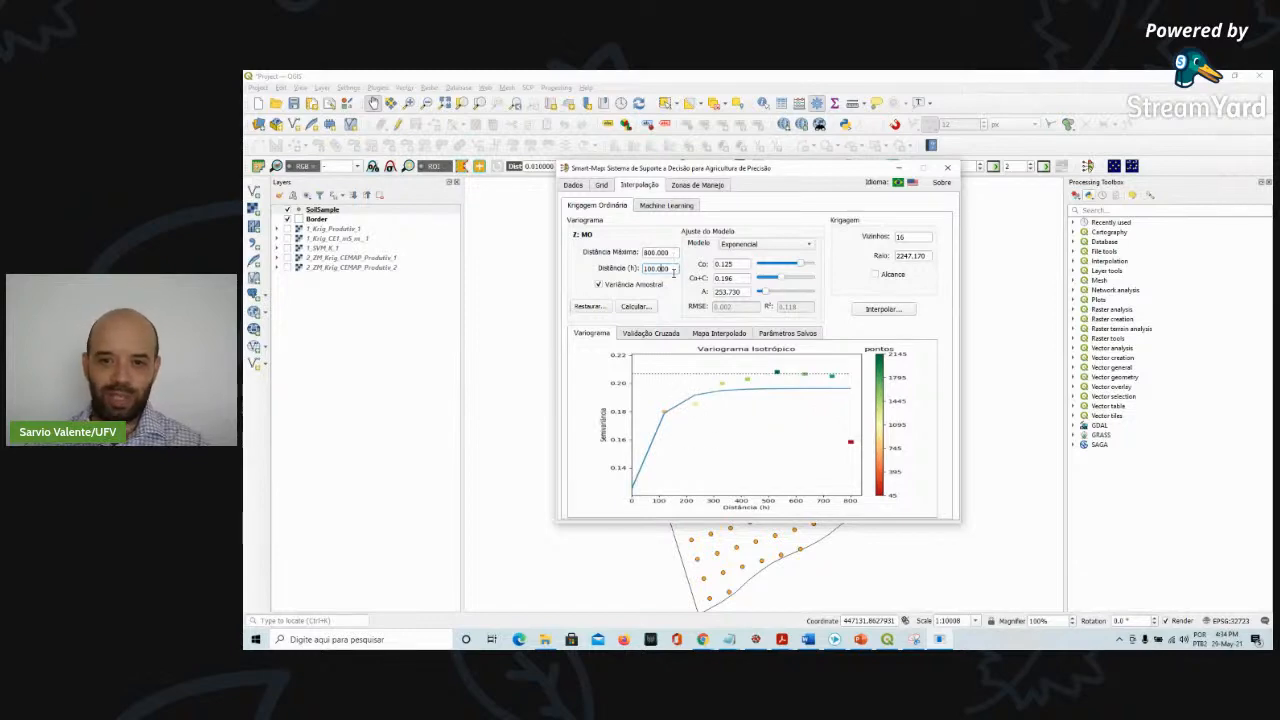
Set the variogram's maximum distance to 1000
{"action": "double_click", "coordinate": [672, 252]}
{"action": "type", "text": "1000"}
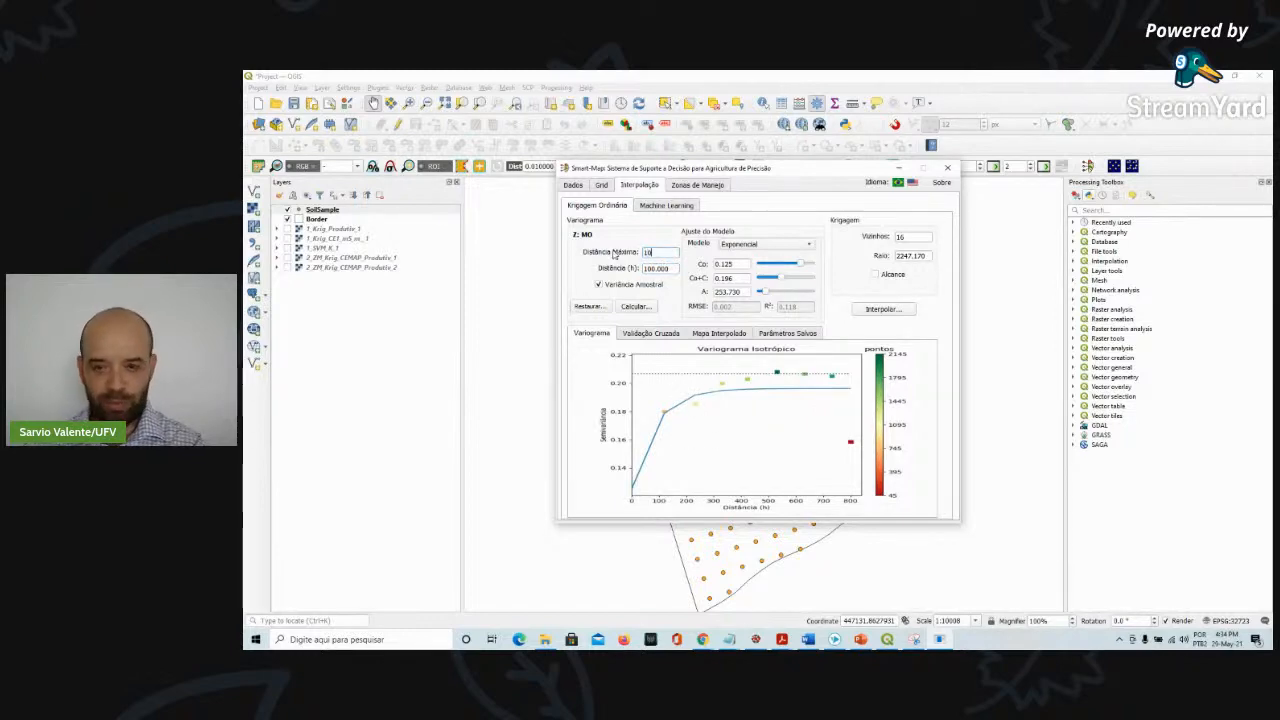
{"action": "key", "text": "Return"}
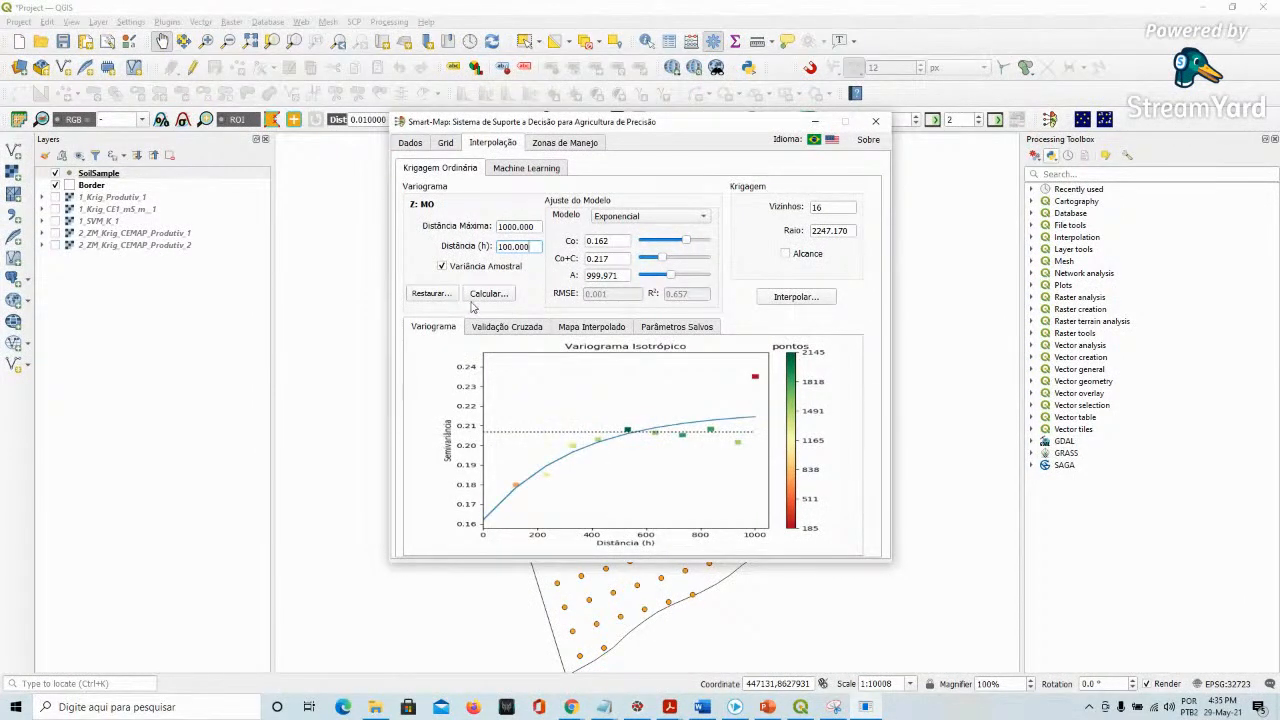
Review the MO cross-validation results and interpolate the MO map with ordinary kriging
{"action": "left_click", "coordinate": [521, 326]}
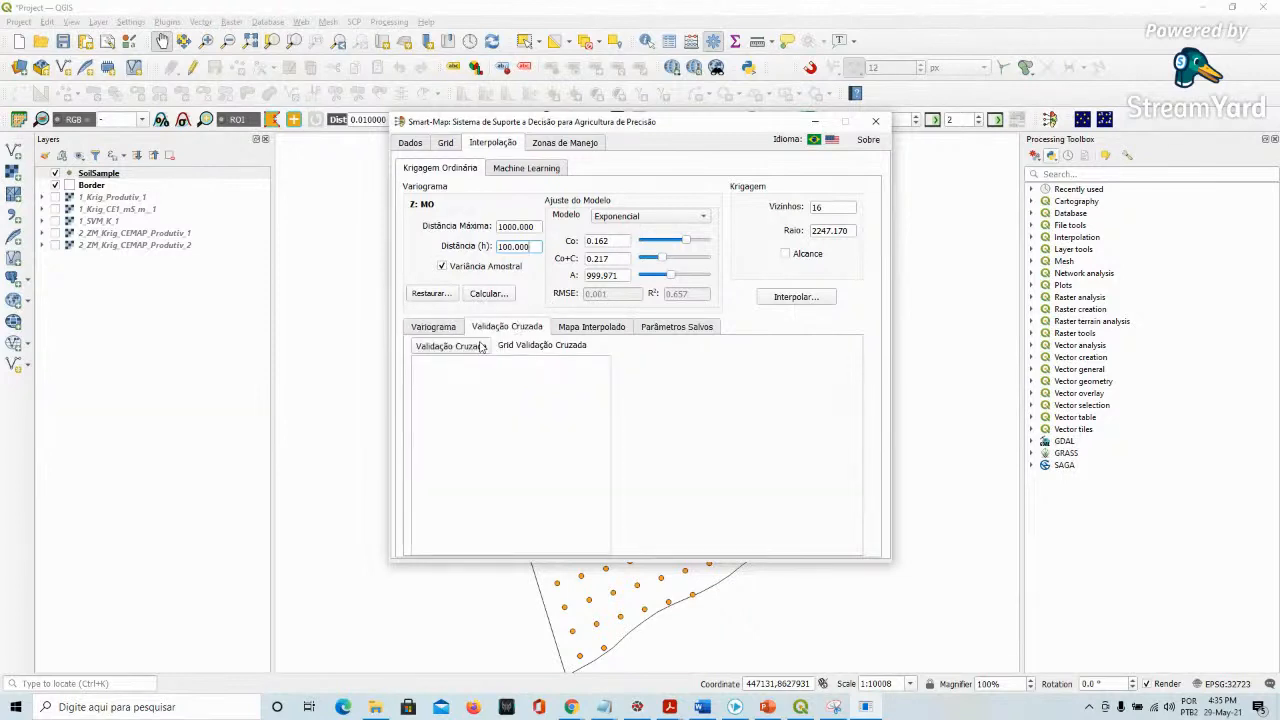
{"action": "left_click", "coordinate": [480, 346]}
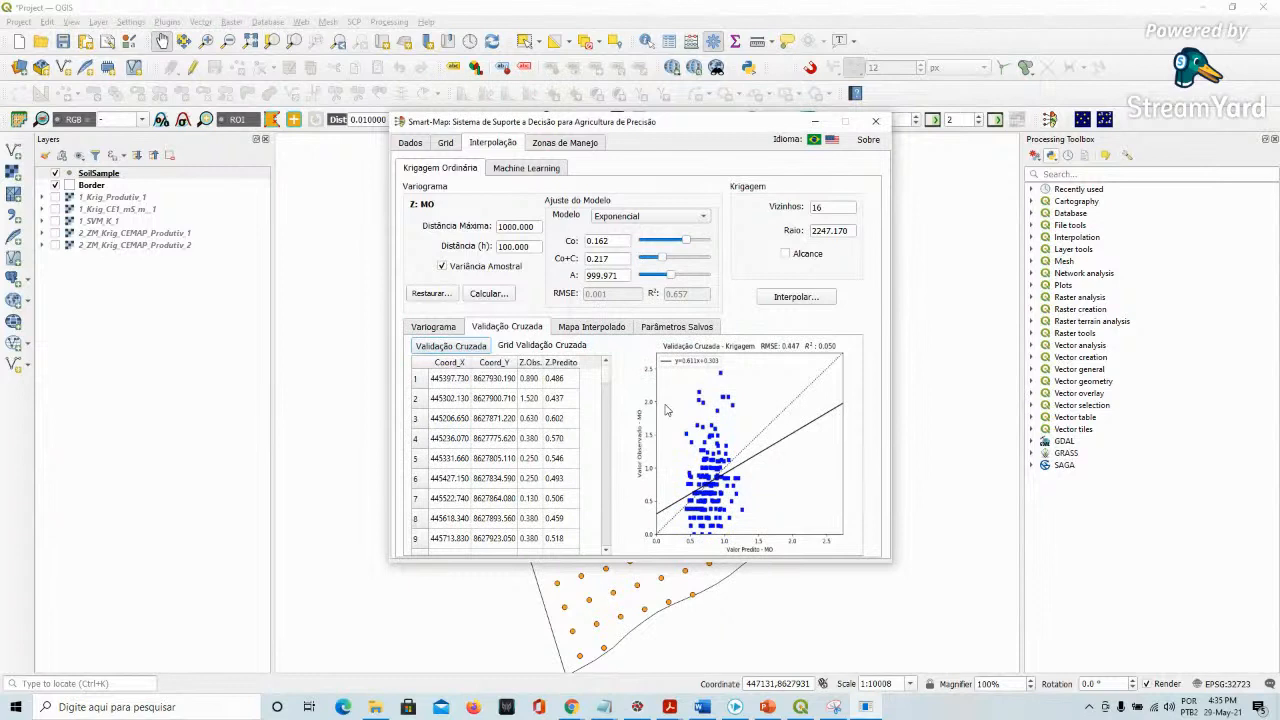
{"action": "left_click", "coordinate": [588, 328]}
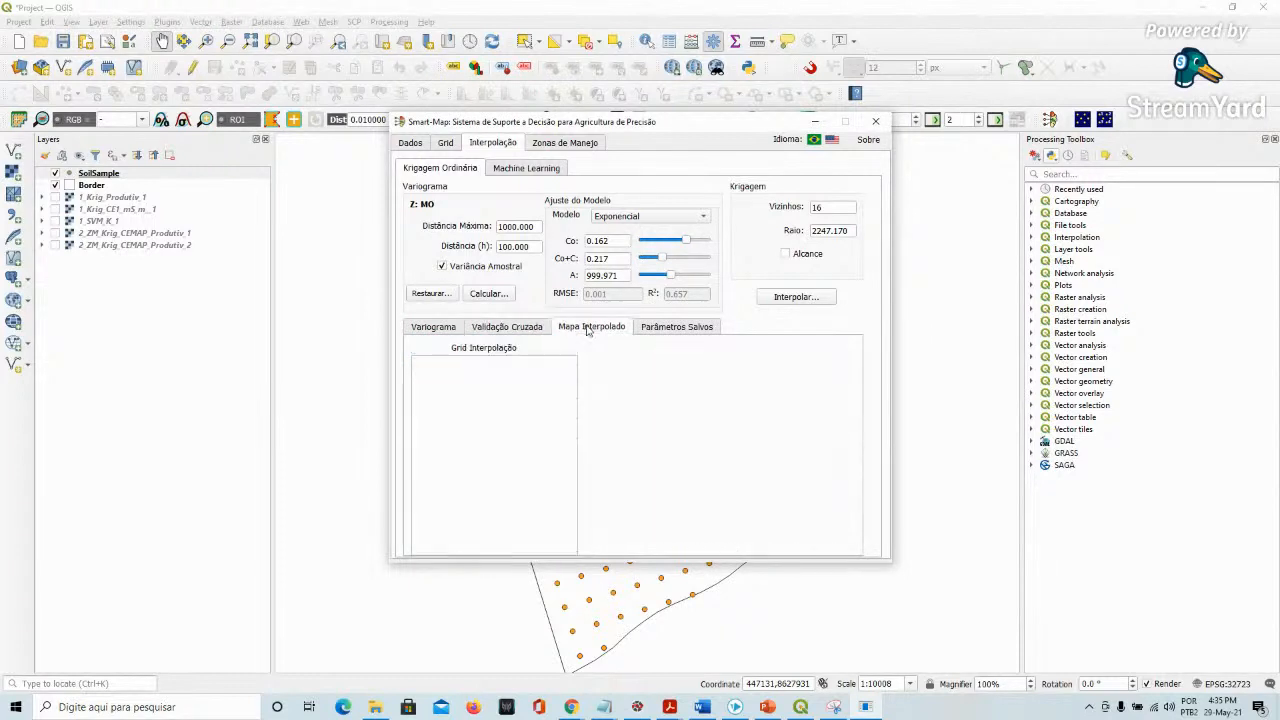
{"action": "left_click", "coordinate": [791, 299]}
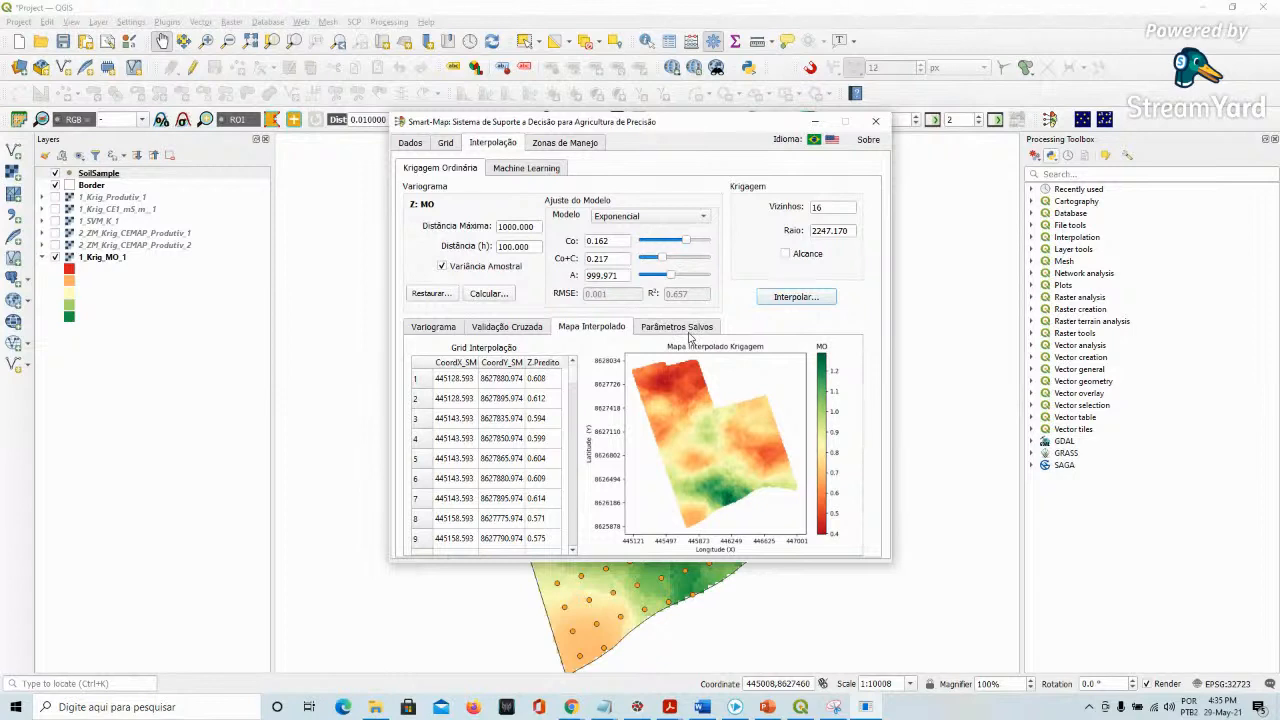
Load the saved K variogram parameters from the saved parameters list
{"action": "left_click", "coordinate": [697, 330]}
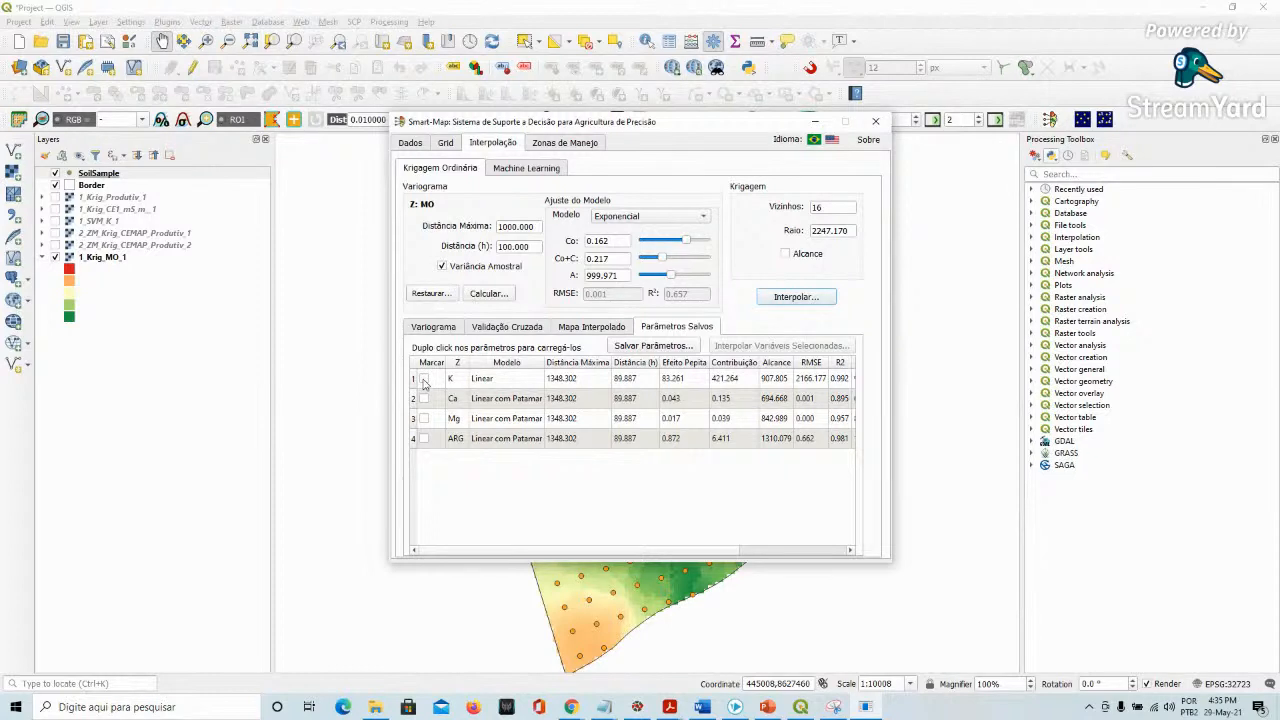
{"action": "left_click", "coordinate": [451, 382]}
{"action": "double_click", "coordinate": [456, 385]}
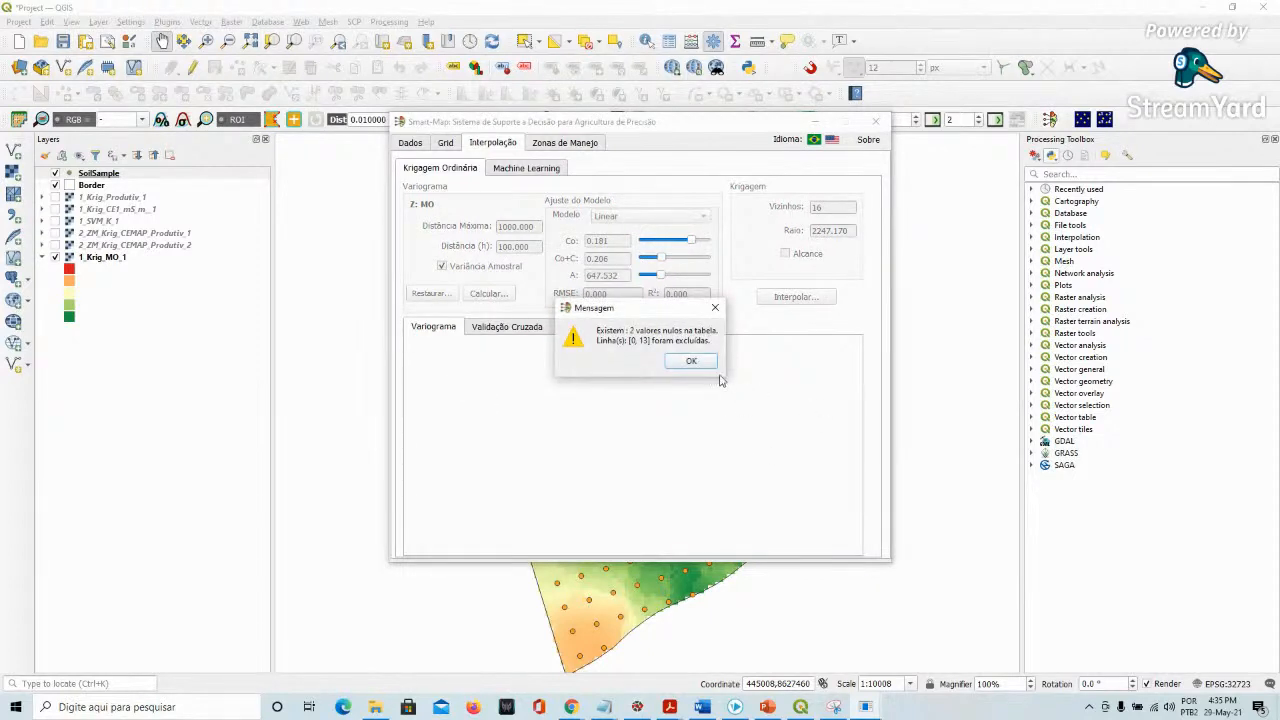
{"action": "left_click", "coordinate": [703, 363]}
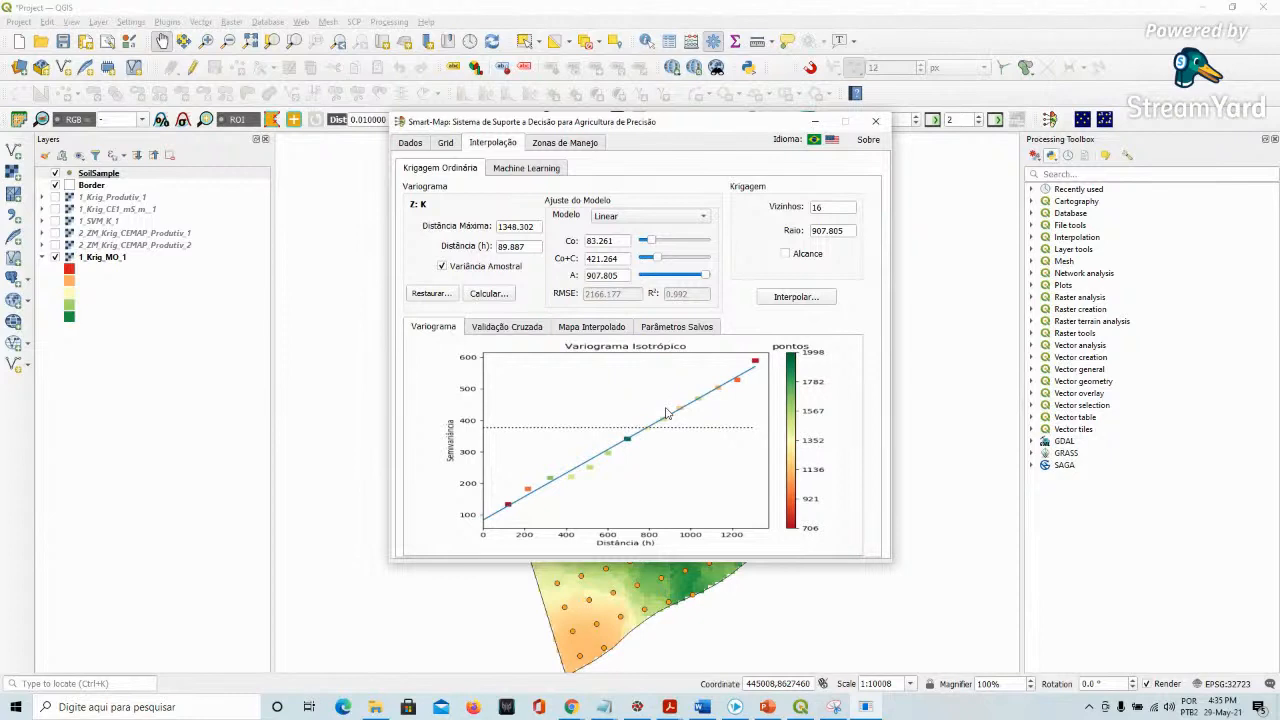
Load the saved ARG and then the Ca variogram parameters from the saved list
{"action": "left_click", "coordinate": [672, 330]}
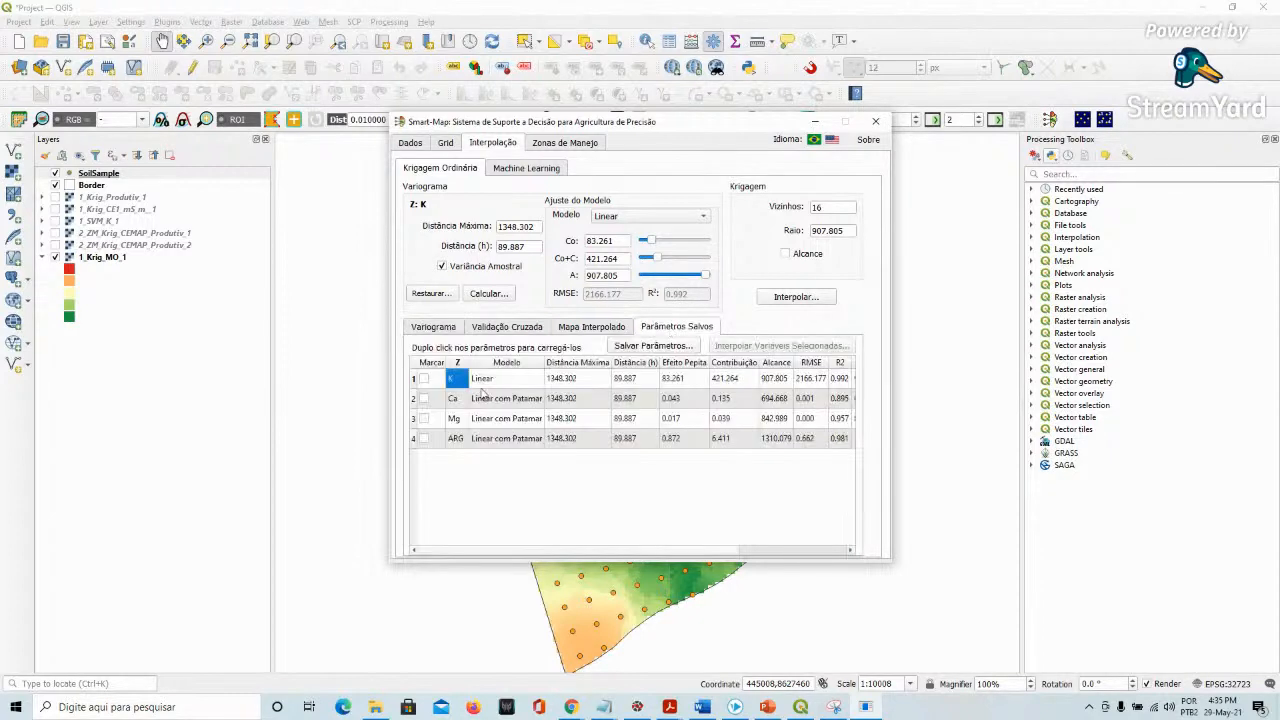
{"action": "double_click", "coordinate": [455, 440]}
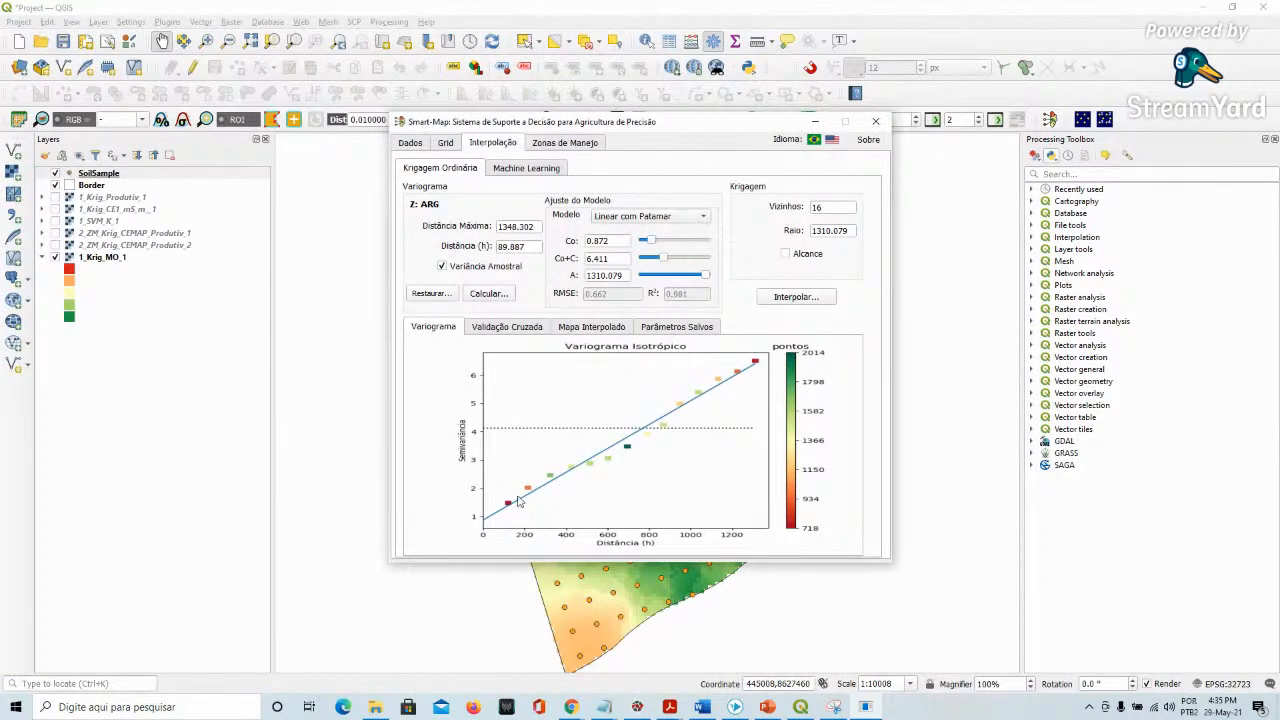
{"action": "left_click", "coordinate": [650, 331]}
{"action": "double_click", "coordinate": [458, 418]}
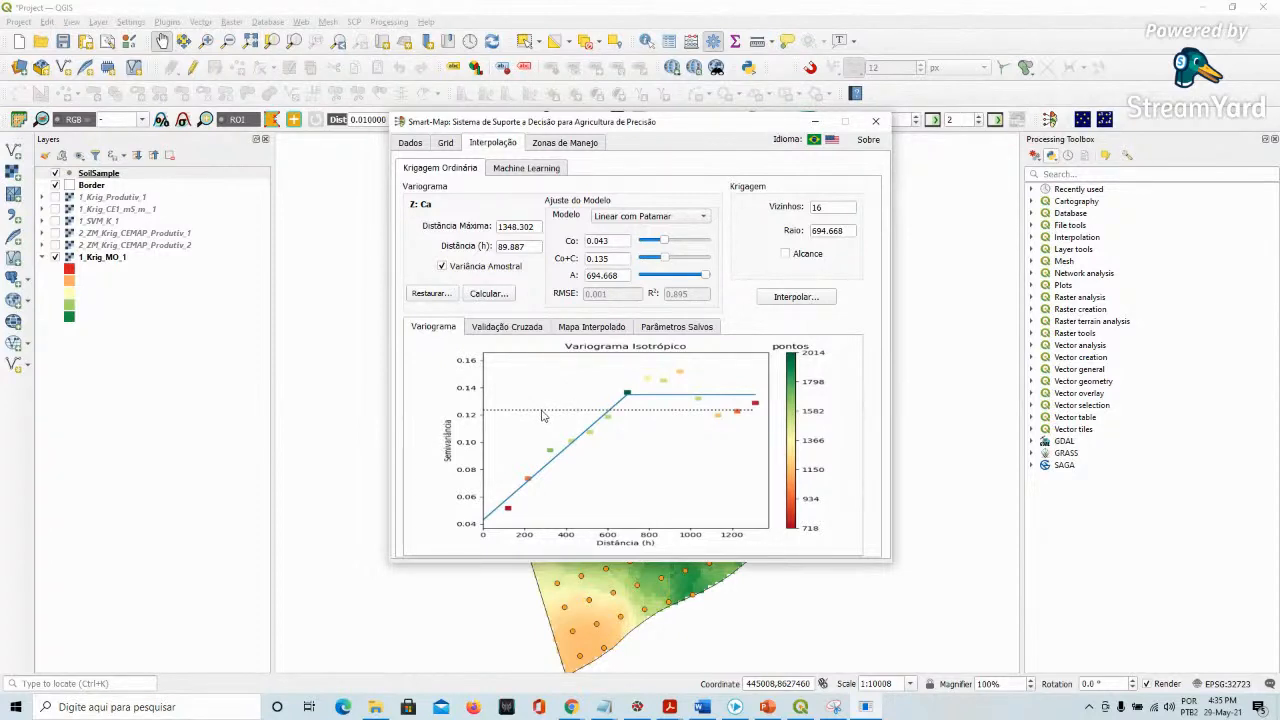
Mark the saved K, Ca, Mg and ARG parameter sets and interpolate the selected variables, exporting the maps to QGIS
{"action": "left_click", "coordinate": [682, 328]}
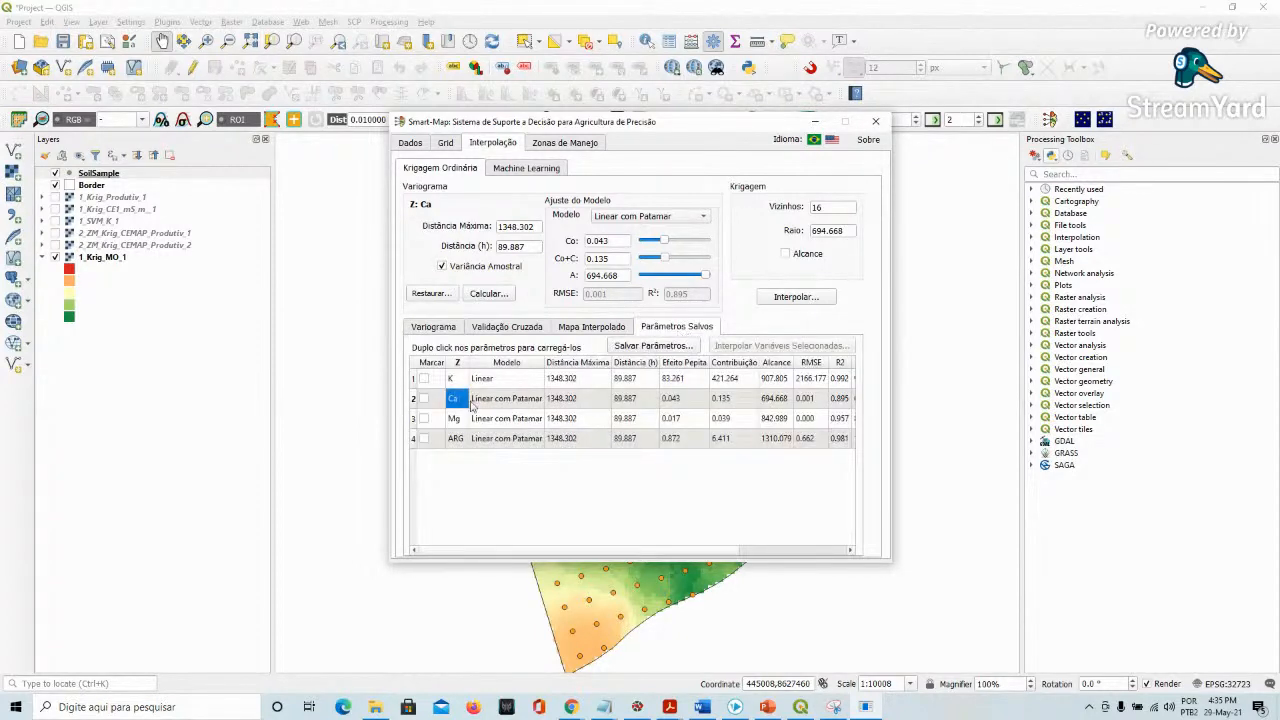
{"action": "left_click", "coordinate": [423, 379]}
{"action": "left_click", "coordinate": [423, 398]}
{"action": "left_click", "coordinate": [423, 418]}
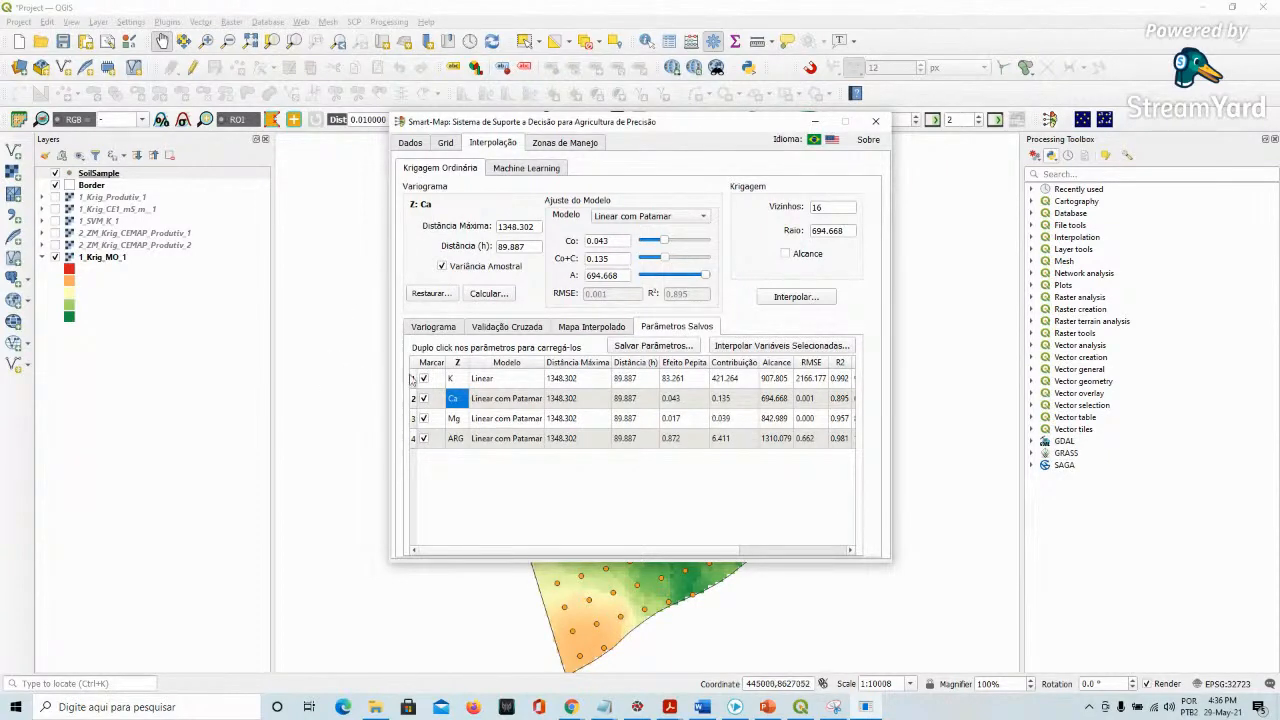
{"action": "left_click", "coordinate": [798, 346]}
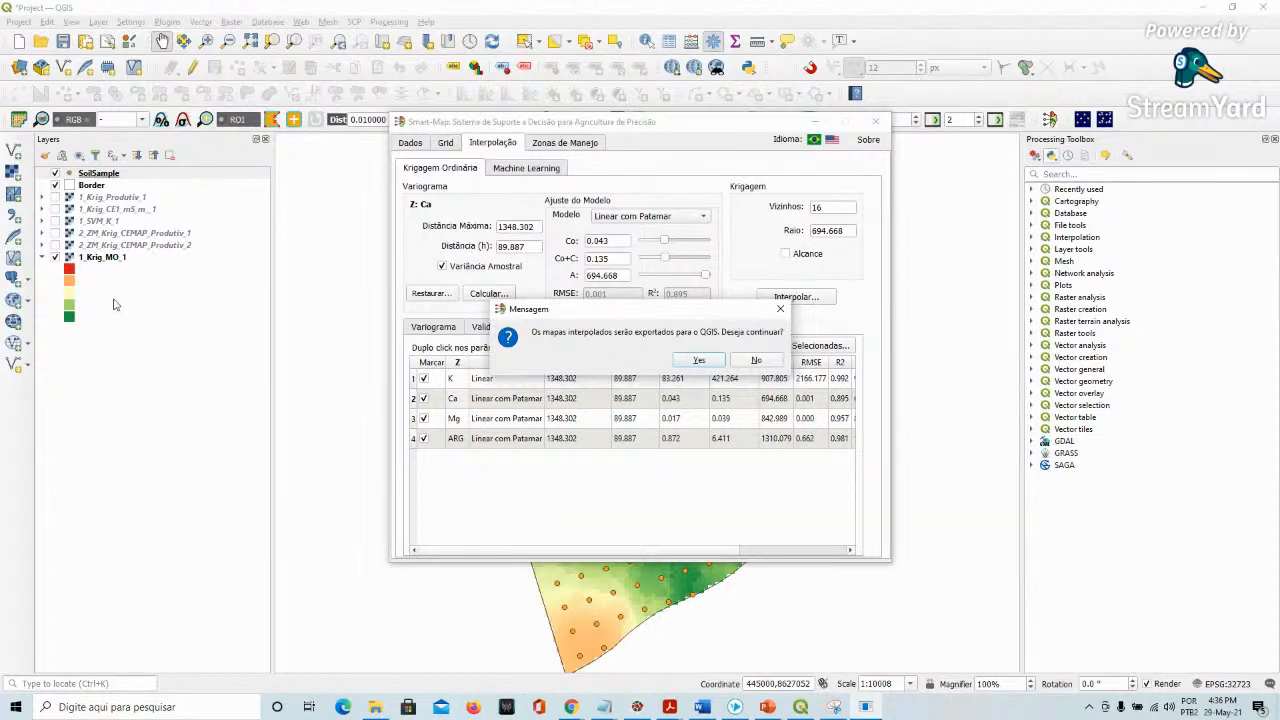
{"action": "left_click", "coordinate": [699, 362]}
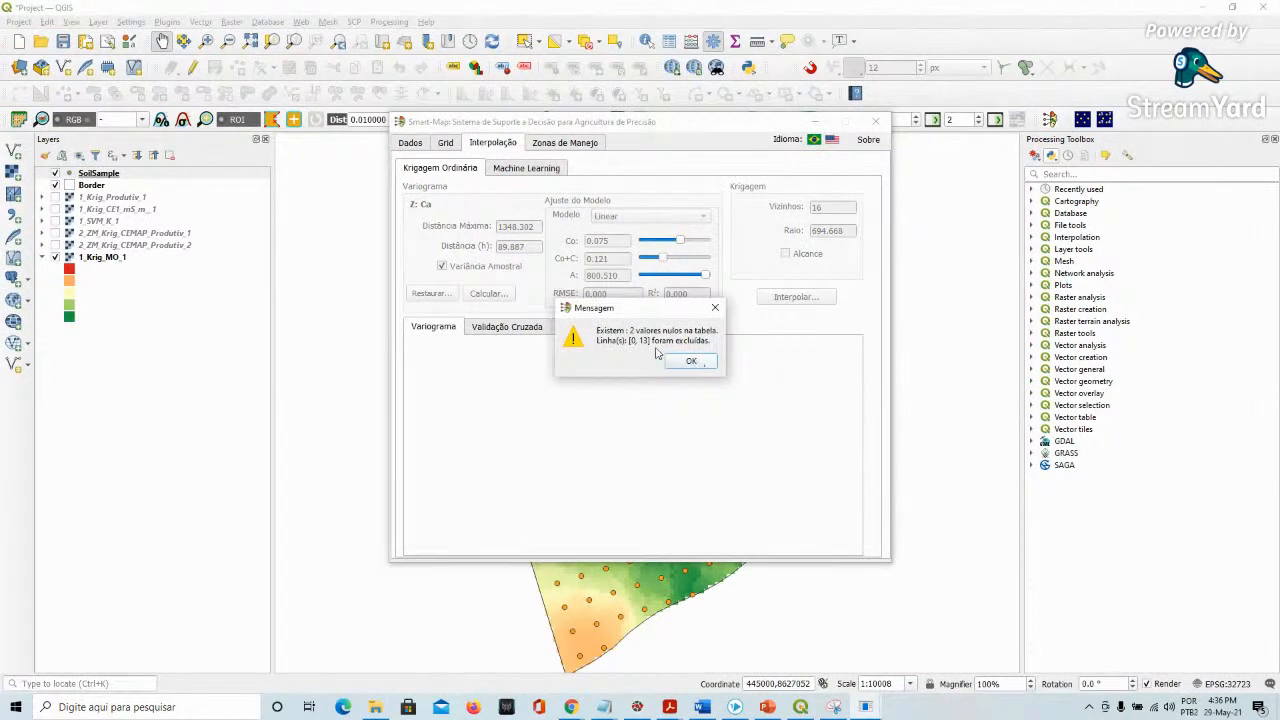
{"action": "left_click", "coordinate": [687, 365]}
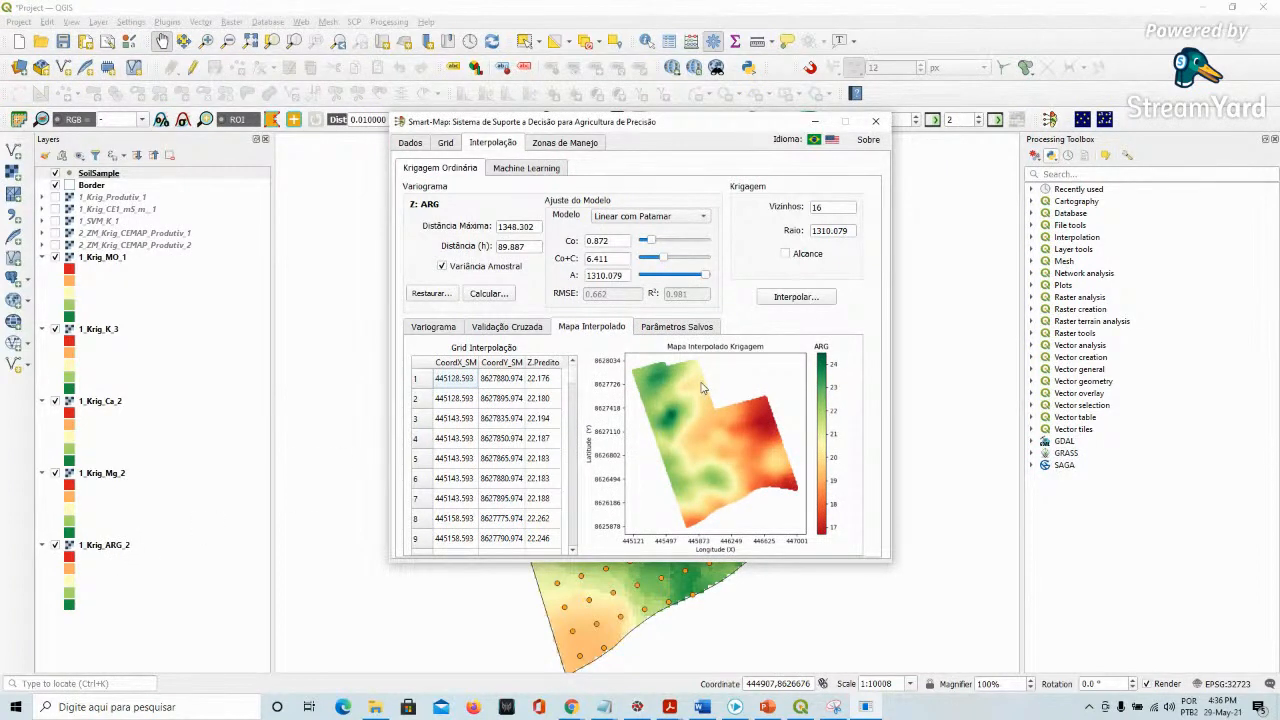
Move the plugin window aside and examine the interpolated kriging maps in the map canvas
{"action": "left_click", "coordinate": [678, 326]}
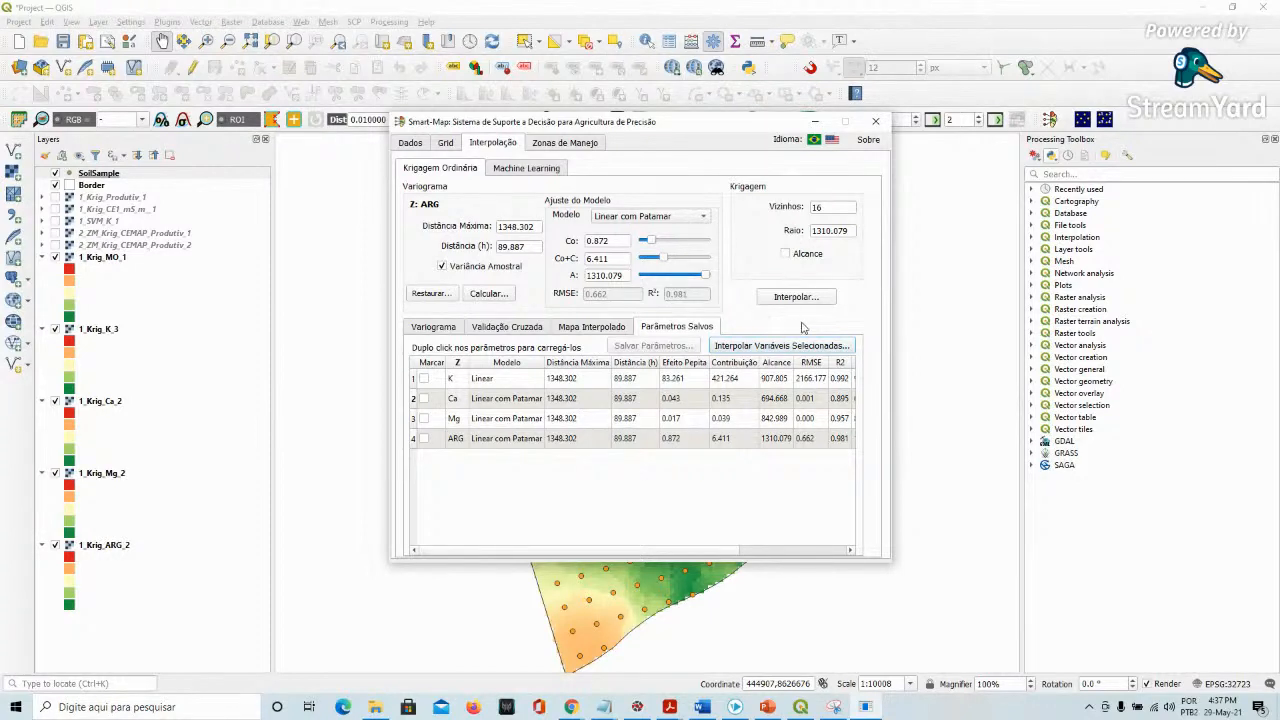
{"action": "left_click", "coordinate": [410, 143]}
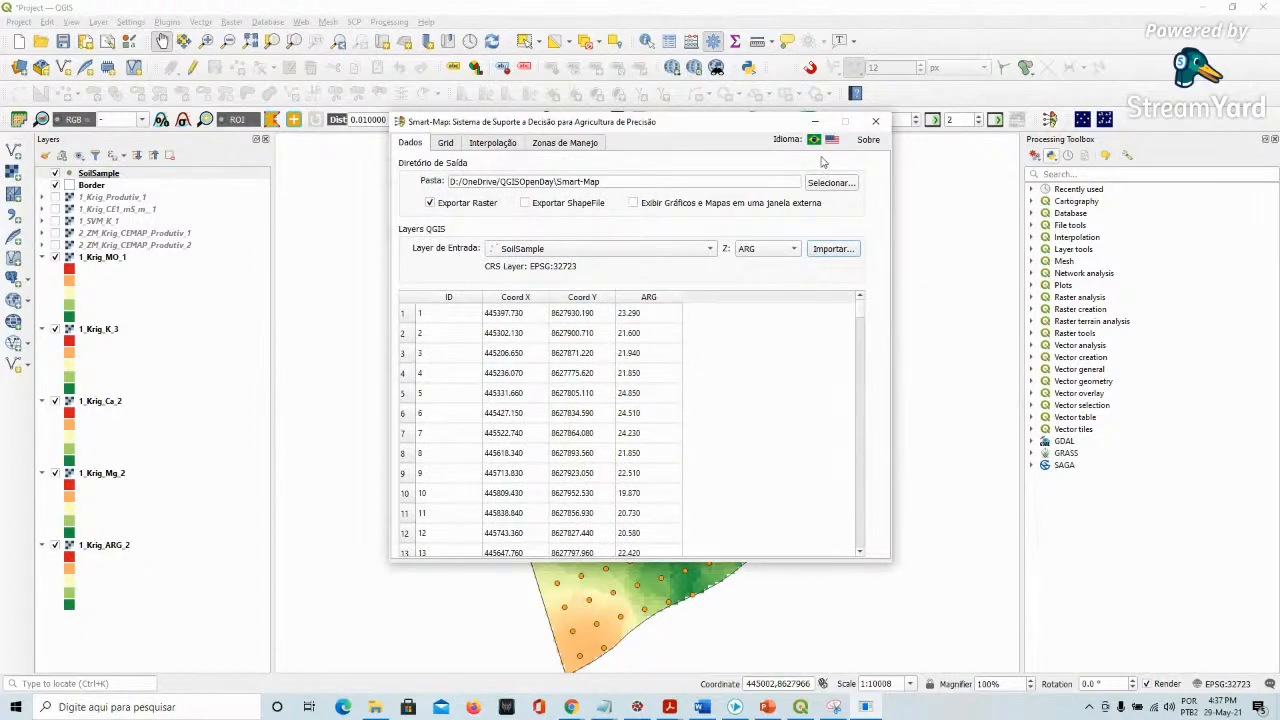
{"action": "left_click_drag", "start_coordinate": [683, 127], "coordinate": [915, 173]}
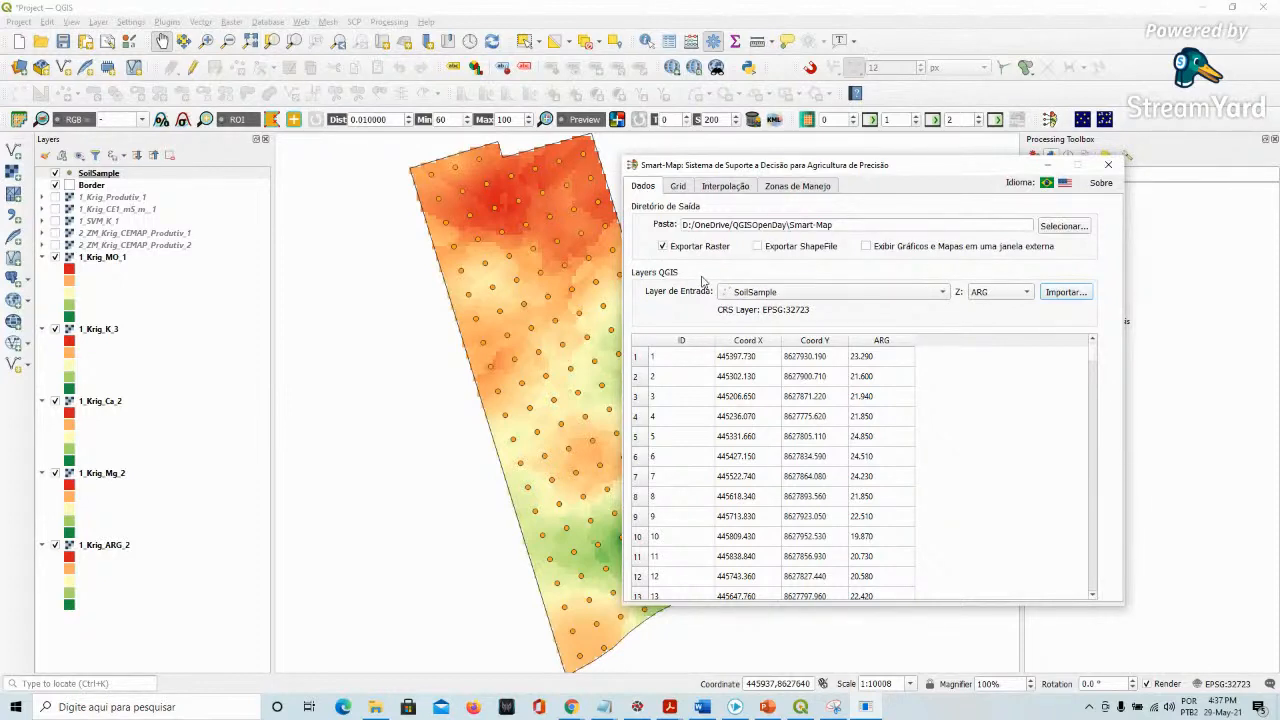
{"action": "left_click_drag", "start_coordinate": [775, 169], "coordinate": [757, 152]}
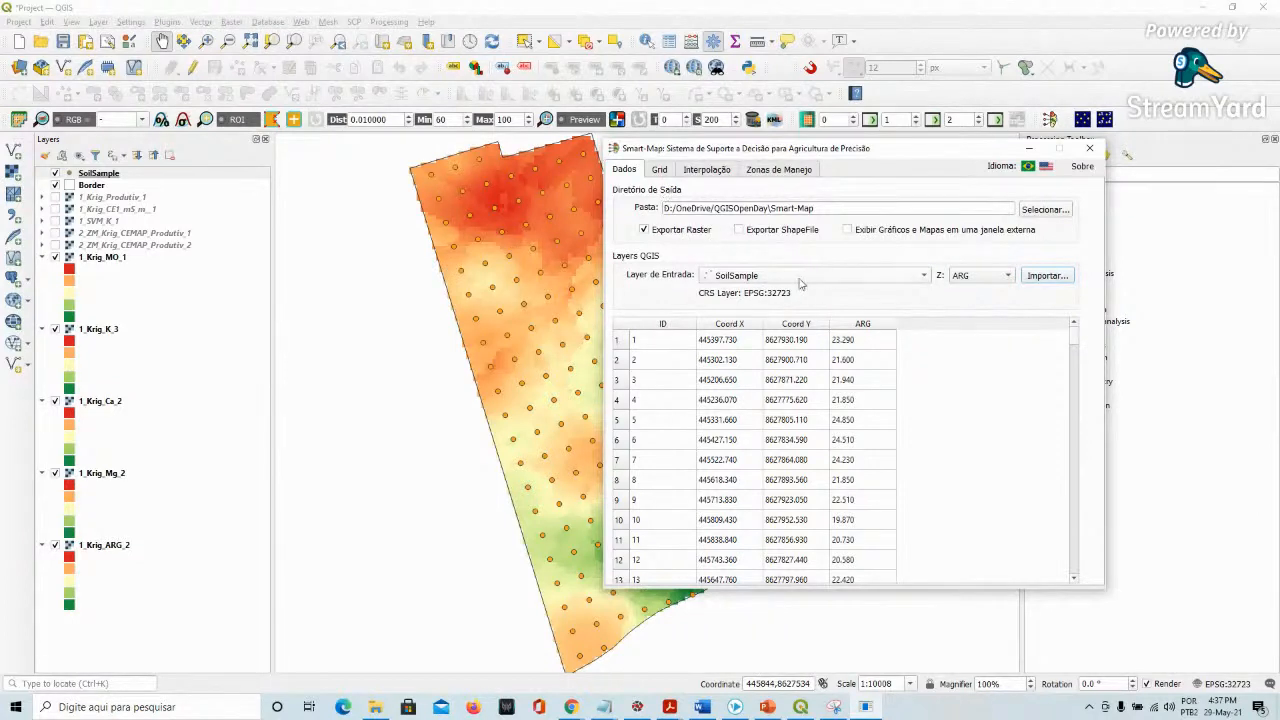
{"action": "left_click", "coordinate": [459, 190]}
{"action": "scroll", "coordinate": [672, 440], "scroll_direction": "up", "scroll_amount": 2}
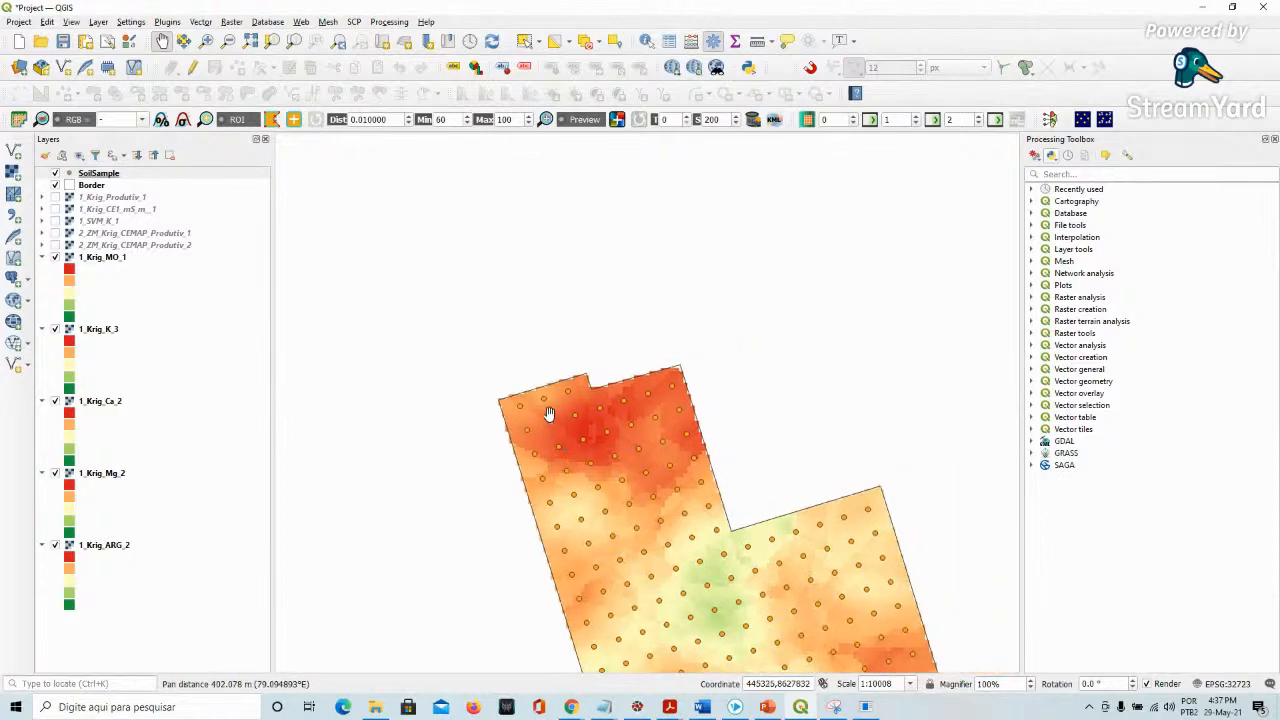
{"action": "scroll", "coordinate": [536, 402], "scroll_direction": "up", "scroll_amount": 1}
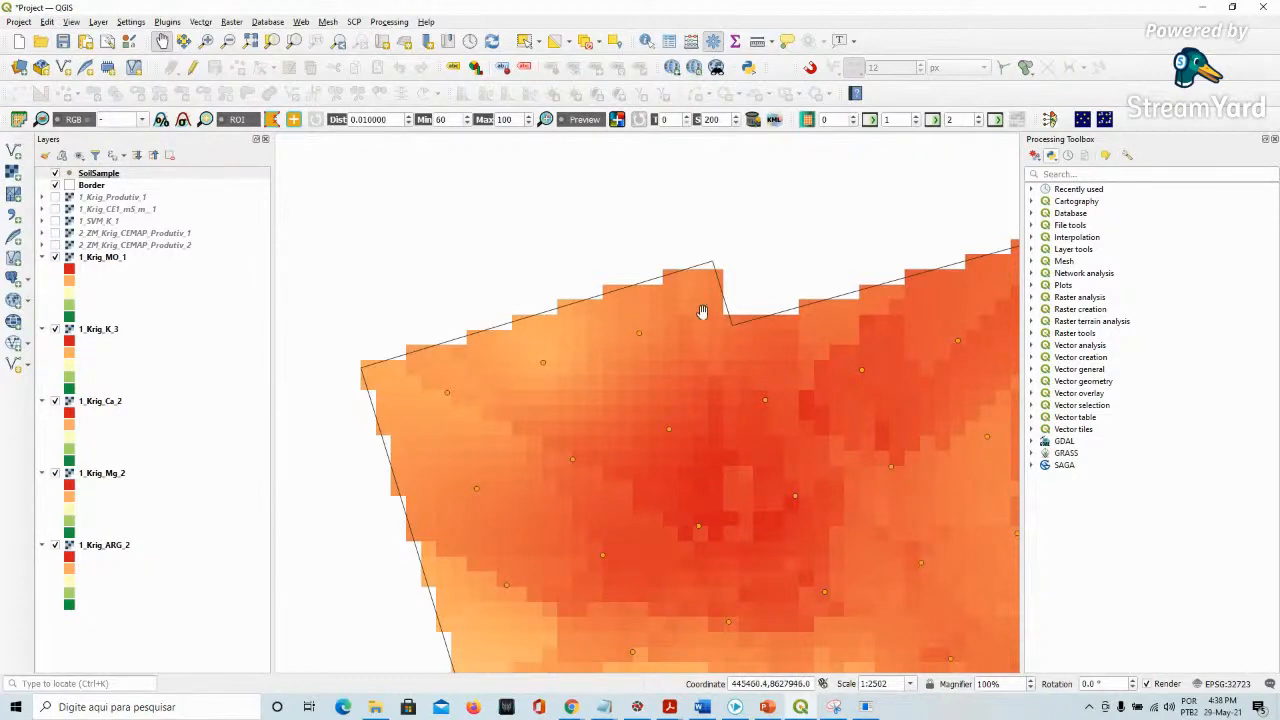
{"action": "left_click_drag", "start_coordinate": [591, 408], "coordinate": [591, 317]}
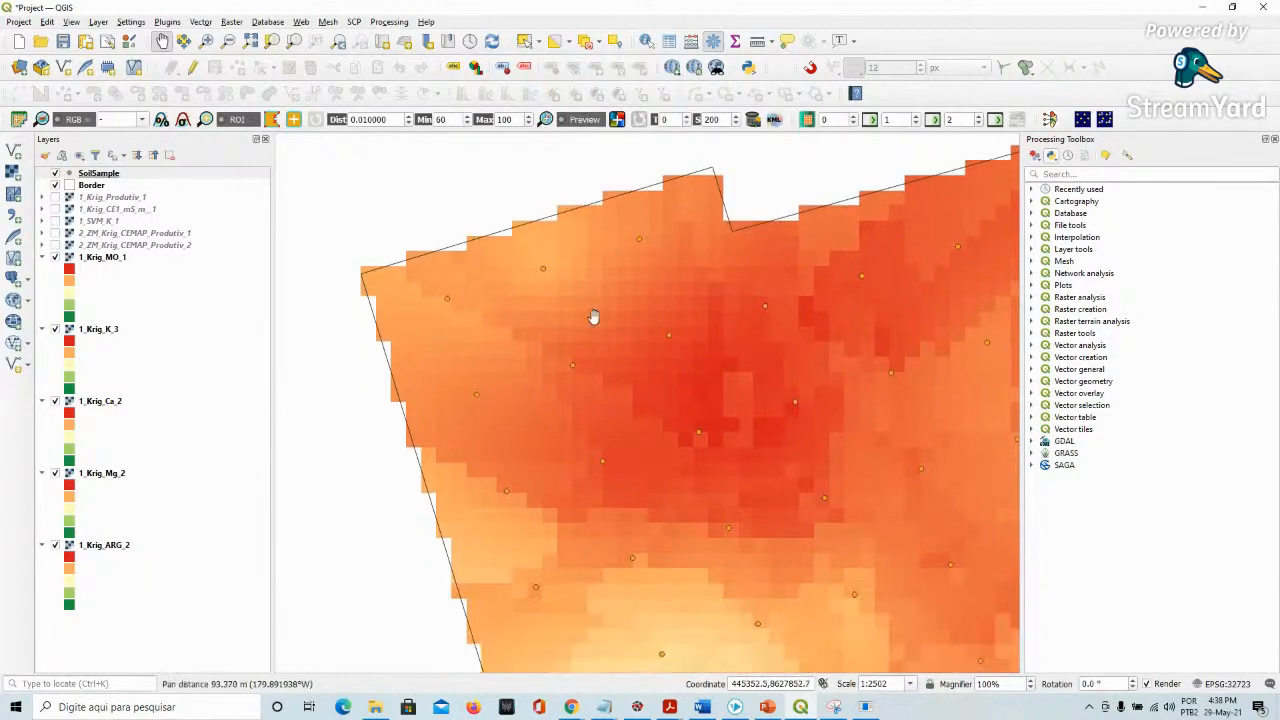
{"action": "scroll", "coordinate": [591, 328], "scroll_direction": "down", "scroll_amount": 1}
{"action": "scroll", "coordinate": [681, 442], "scroll_direction": "down", "scroll_amount": 1}
{"action": "left_click_drag", "start_coordinate": [697, 503], "coordinate": [549, 371]}
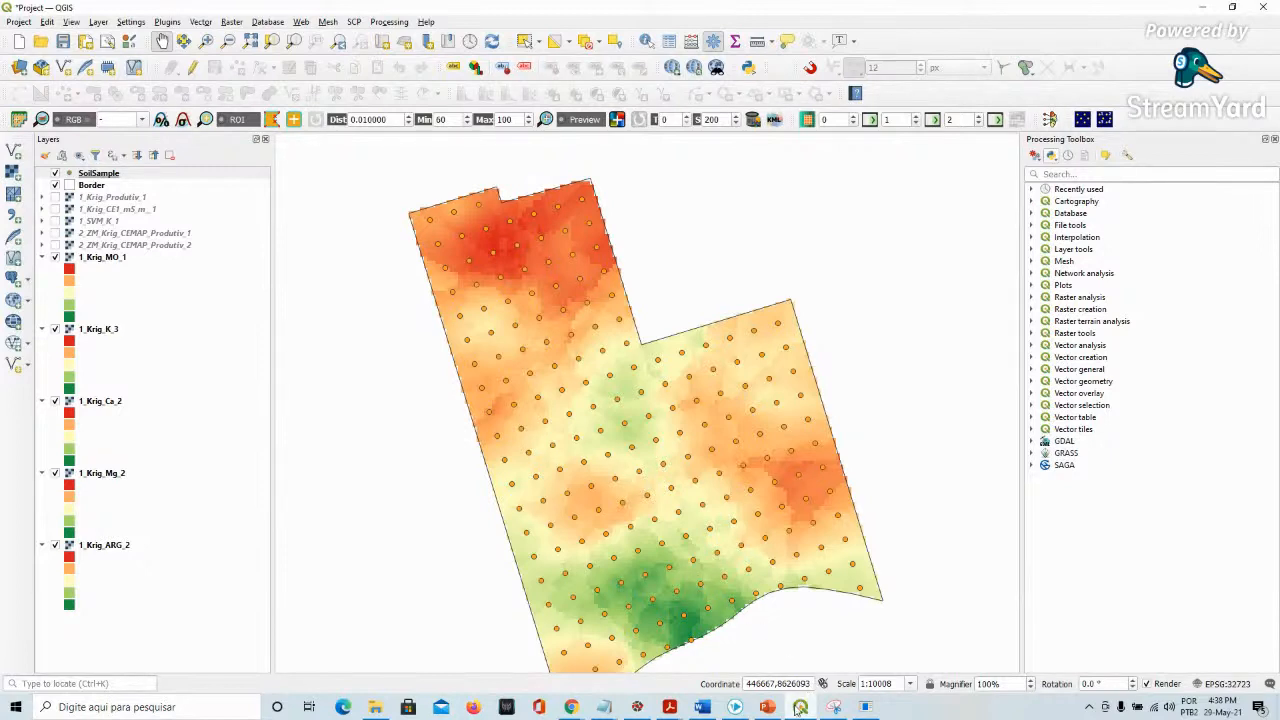
{"action": "left_click_drag", "start_coordinate": [737, 503], "coordinate": [725, 460]}
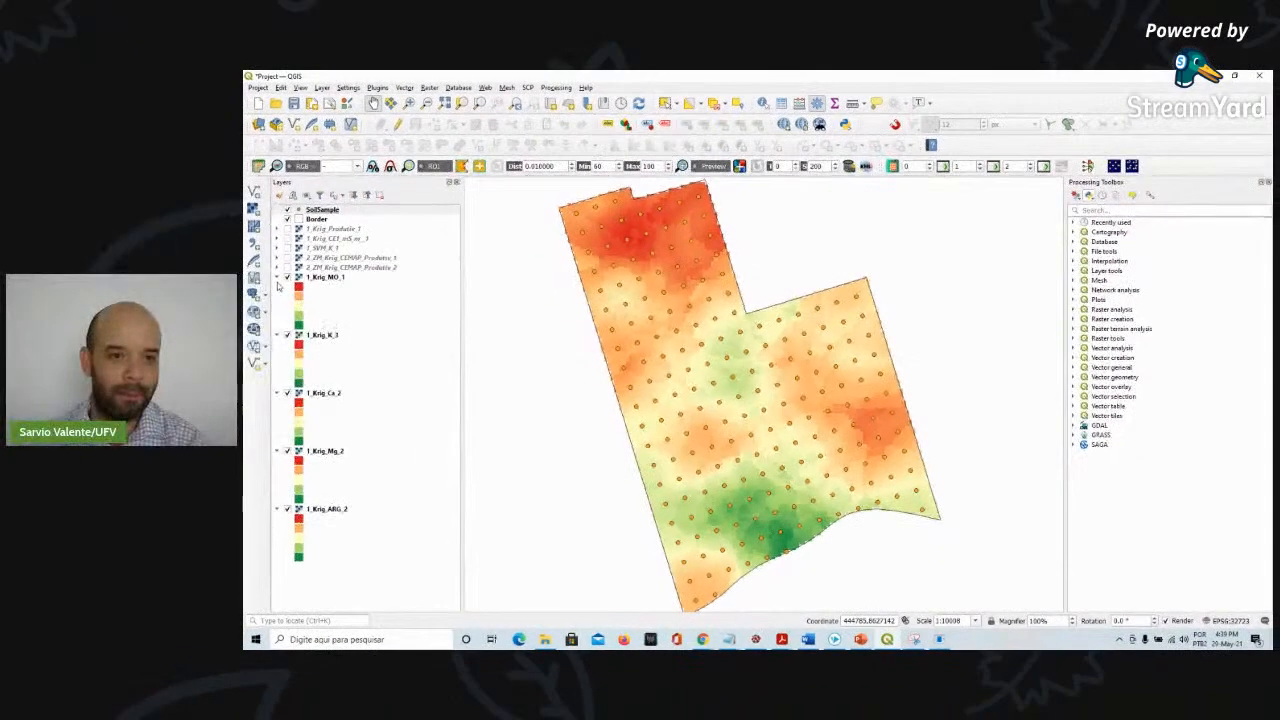
Collapse the legends of the interpolated kriging layers in the layers panel
{"action": "left_click", "coordinate": [42, 257]}
{"action": "left_click", "coordinate": [277, 288]}
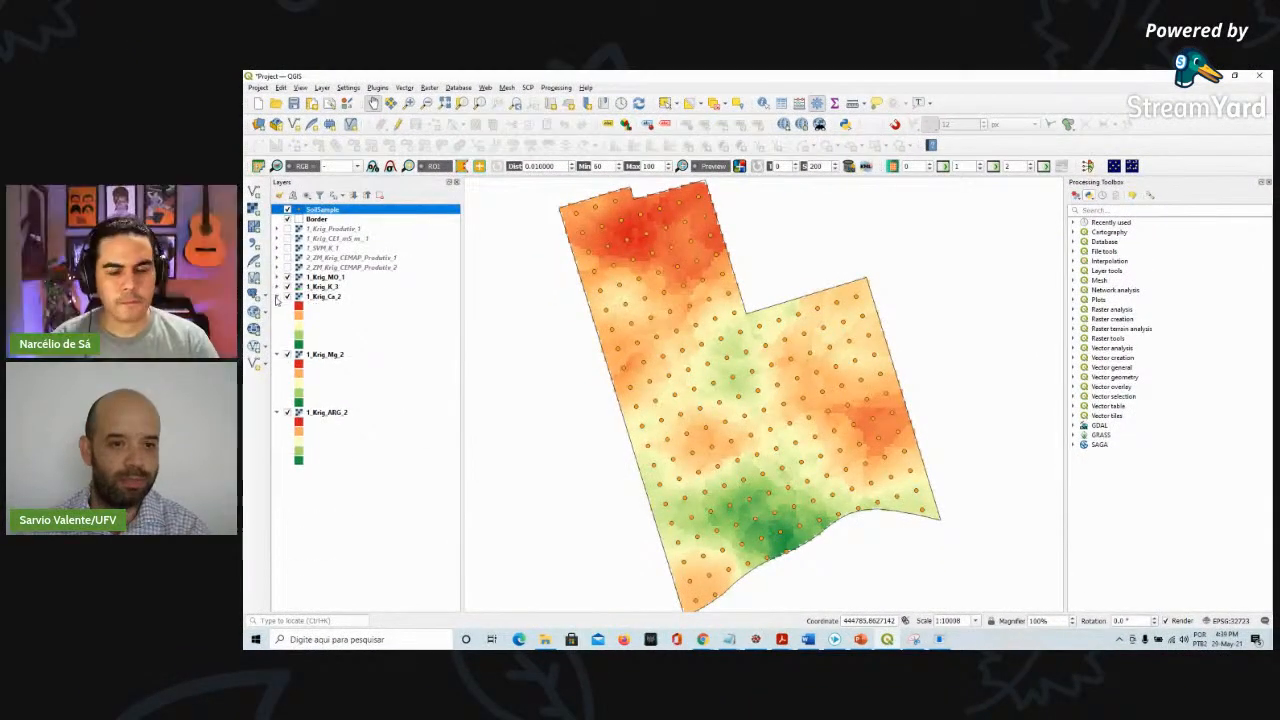
{"action": "left_click", "coordinate": [277, 297]}
{"action": "left_click", "coordinate": [278, 306]}
{"action": "left_click", "coordinate": [278, 315]}
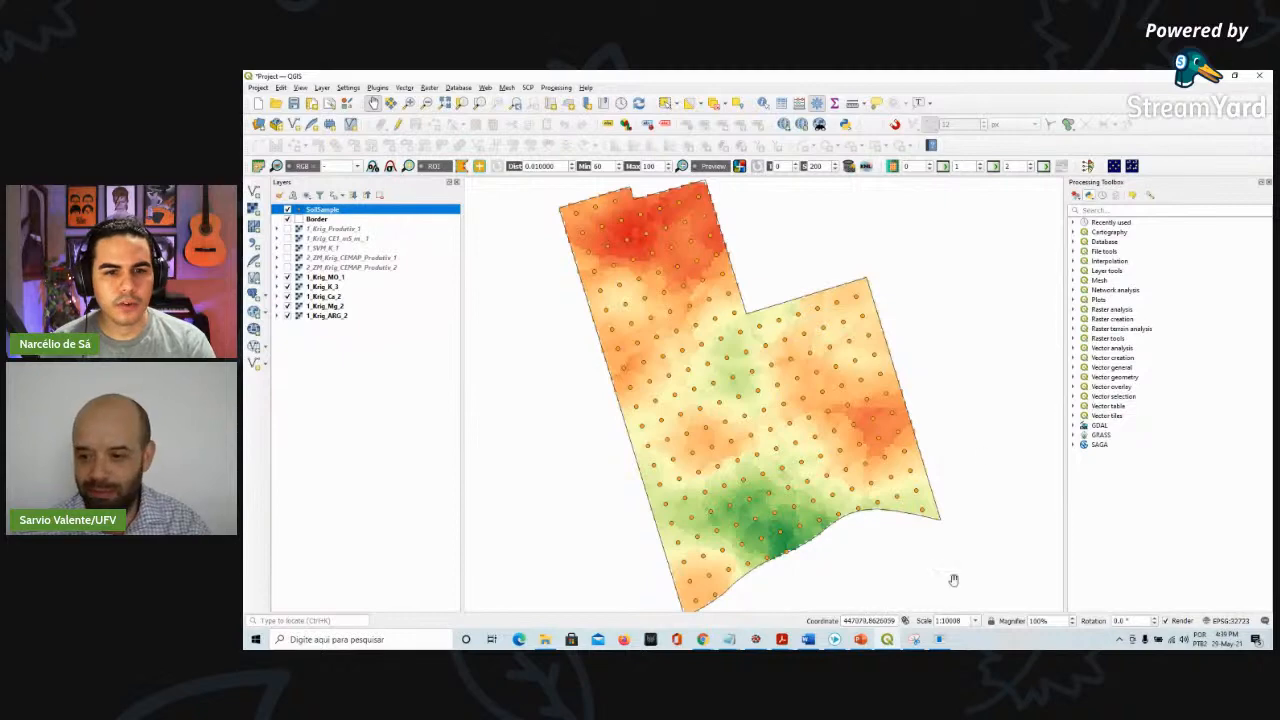
Reopen the Smart-Map window, browse its Grid and management zone tabs, then minimize it
{"action": "left_click", "coordinate": [940, 640]}
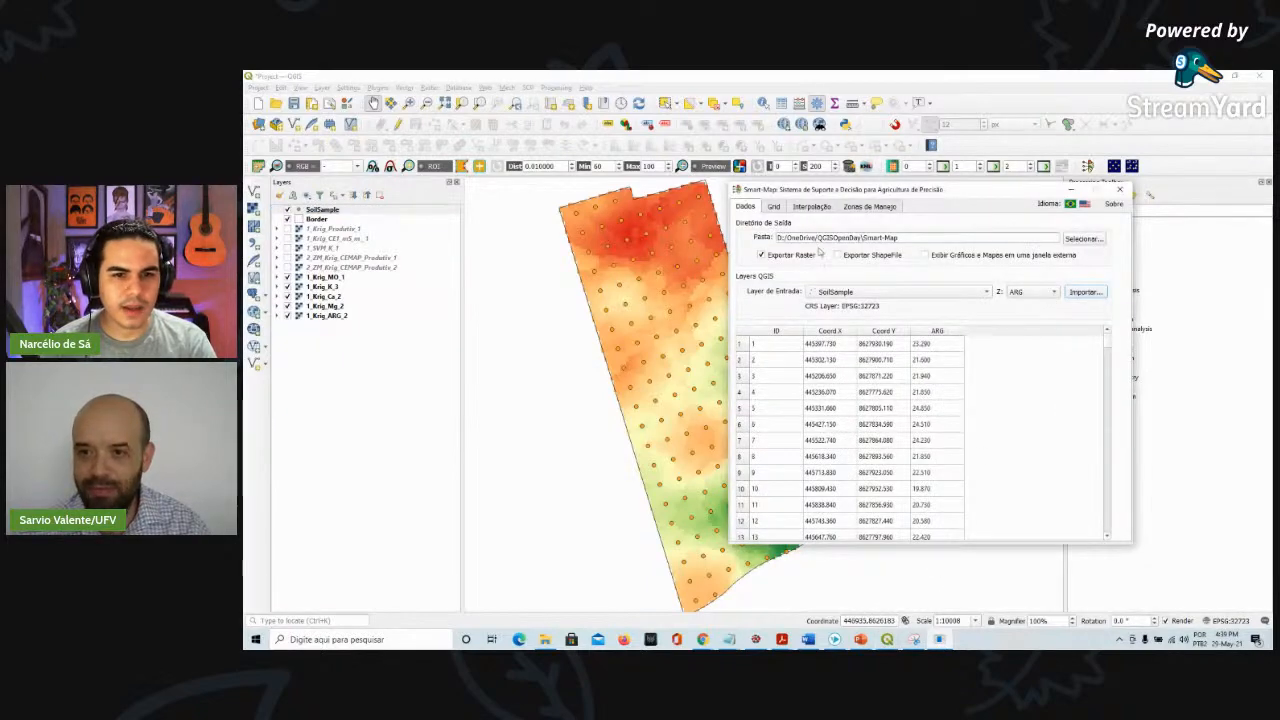
{"action": "left_click", "coordinate": [773, 206]}
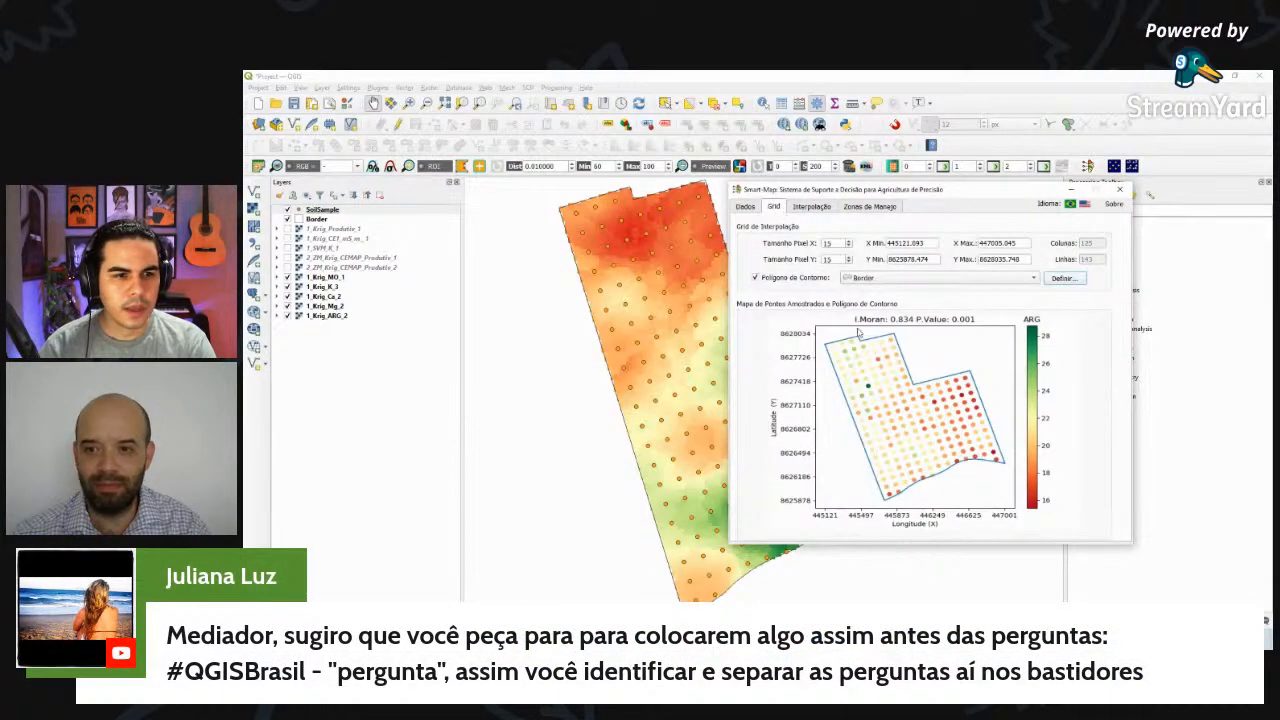
{"action": "left_click", "coordinate": [863, 208]}
{"action": "left_click", "coordinate": [1071, 190]}
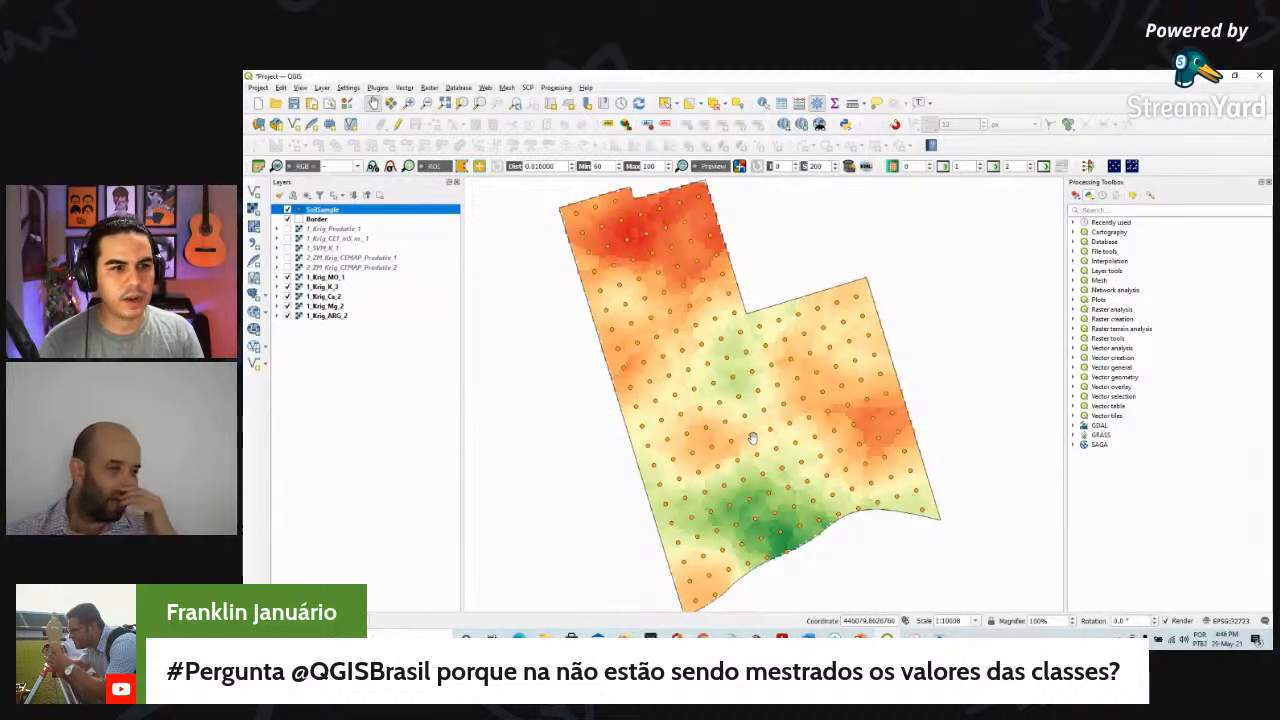
Expand the ARG and Mg kriging layers and reapply each layer's symbology properties
{"action": "left_click", "coordinate": [278, 316]}
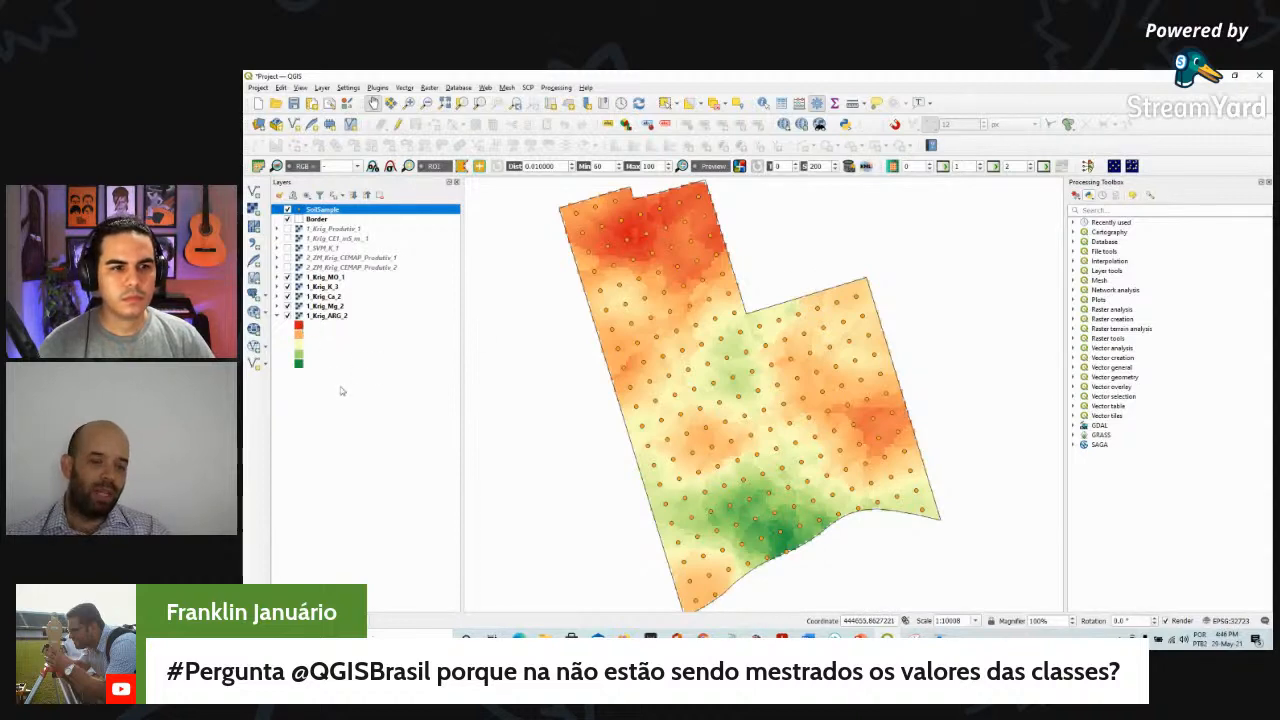
{"action": "double_click", "coordinate": [333, 316]}
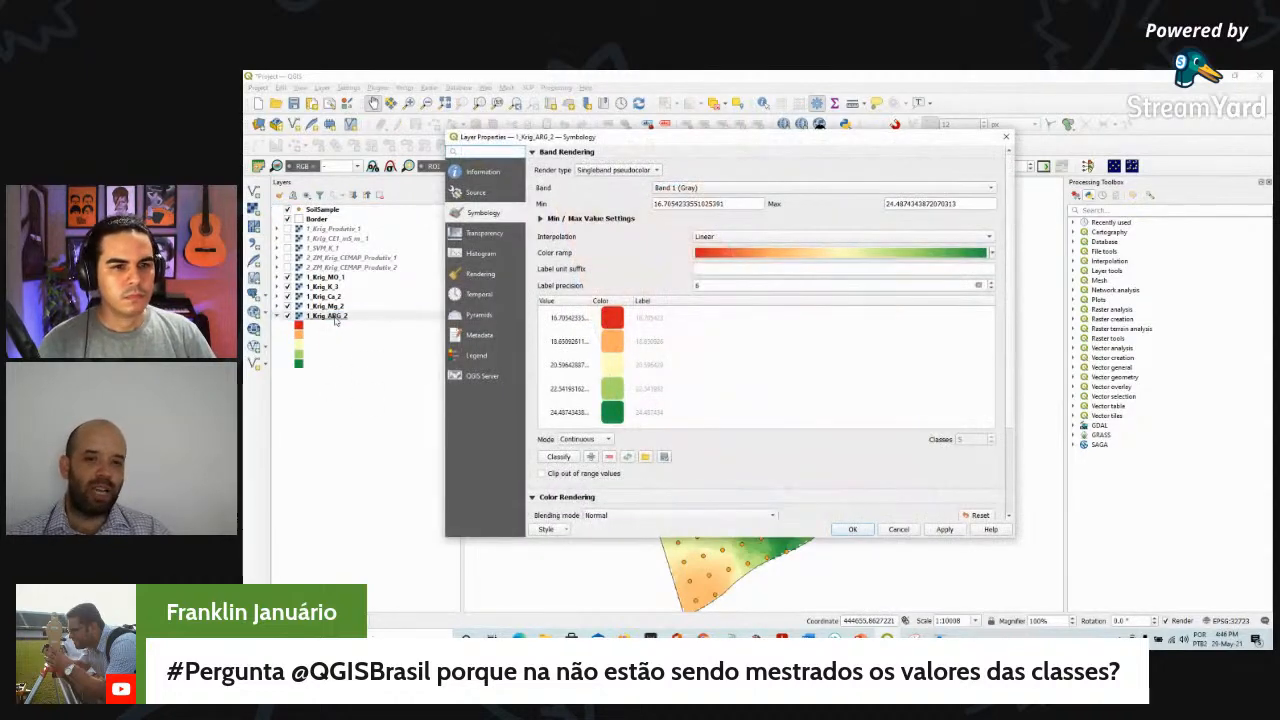
{"action": "left_click", "coordinate": [858, 529]}
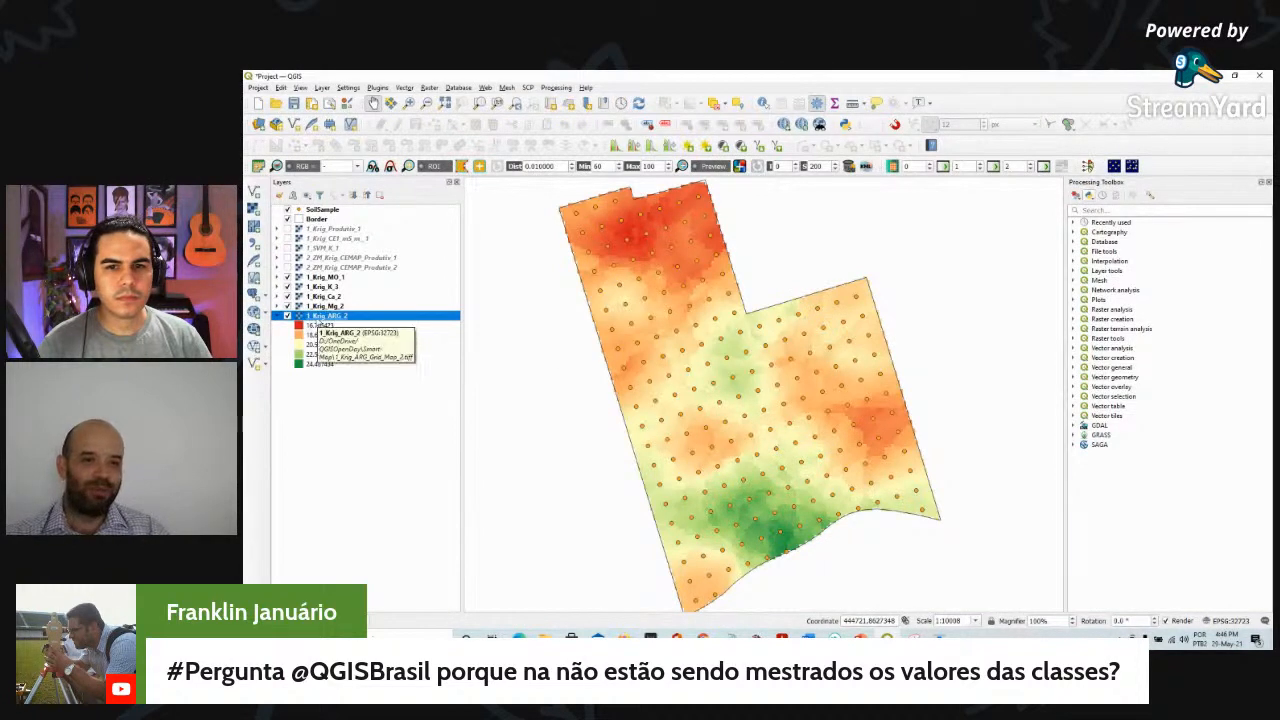
{"action": "left_click", "coordinate": [277, 306]}
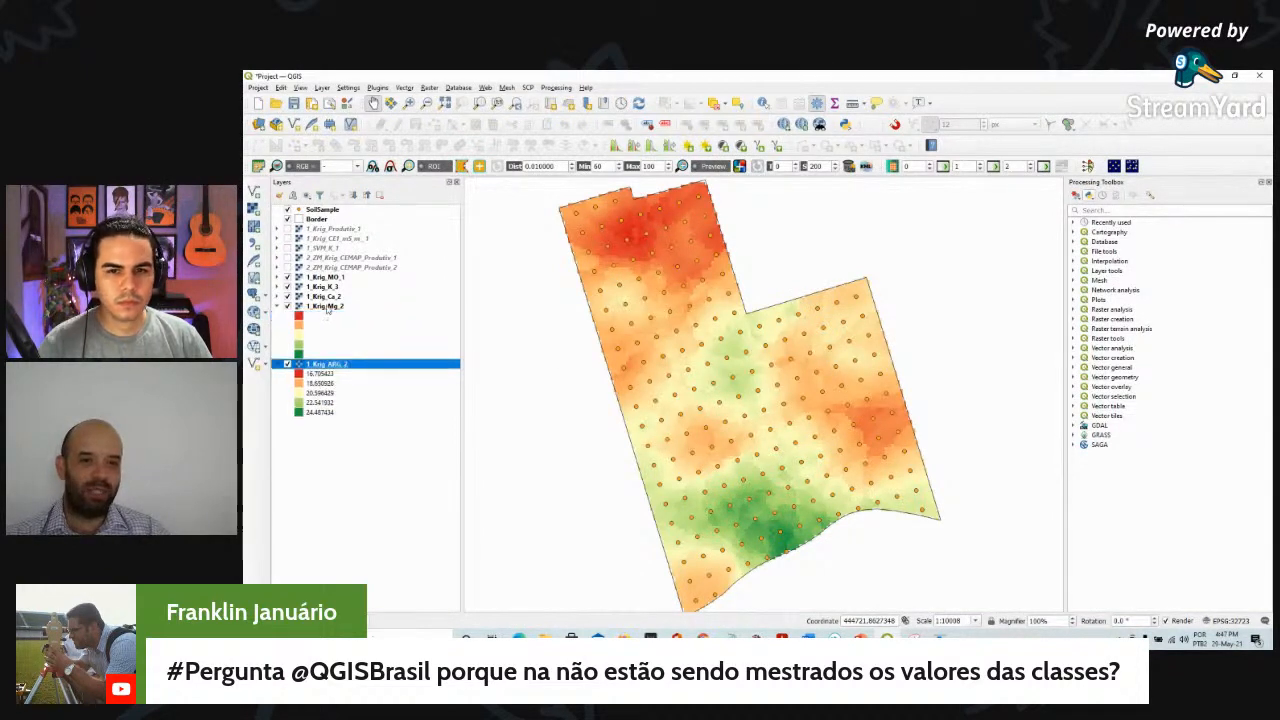
{"action": "double_click", "coordinate": [330, 306]}
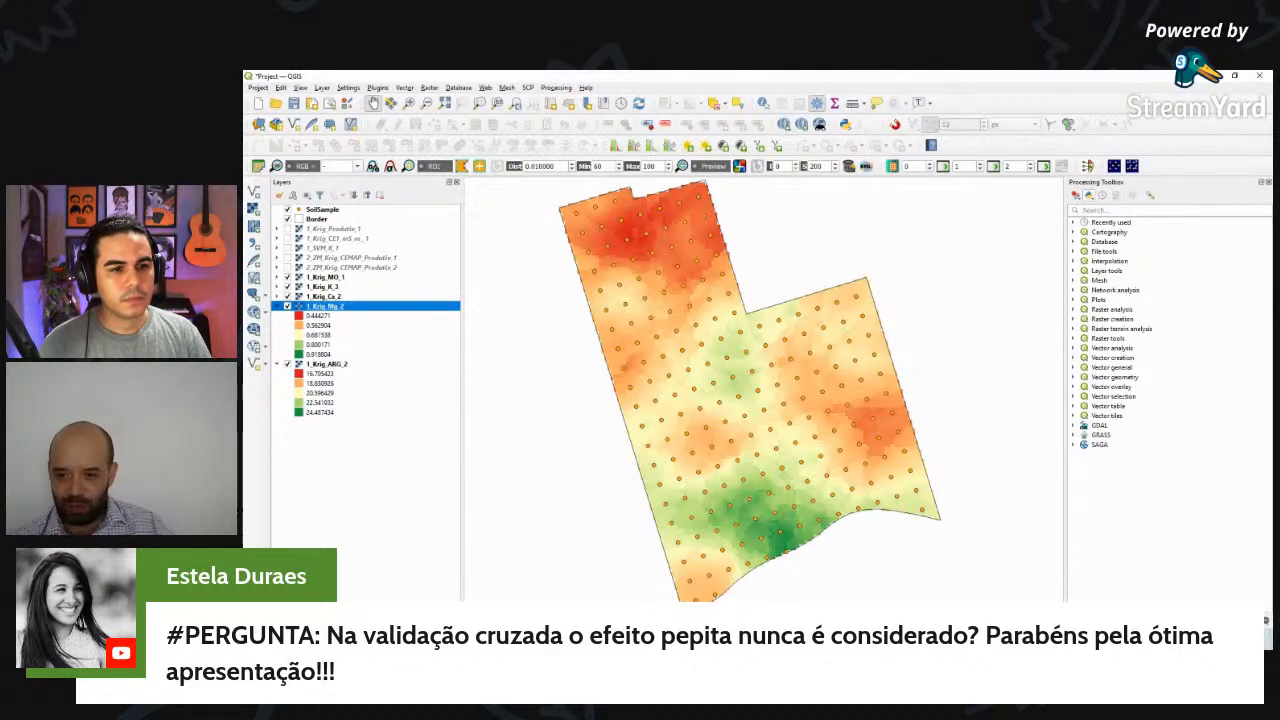
Reopen Smart-Map and review the ARG cross-validation results and variogram
{"action": "left_click", "coordinate": [820, 638]}
{"action": "left_click", "coordinate": [799, 208]}
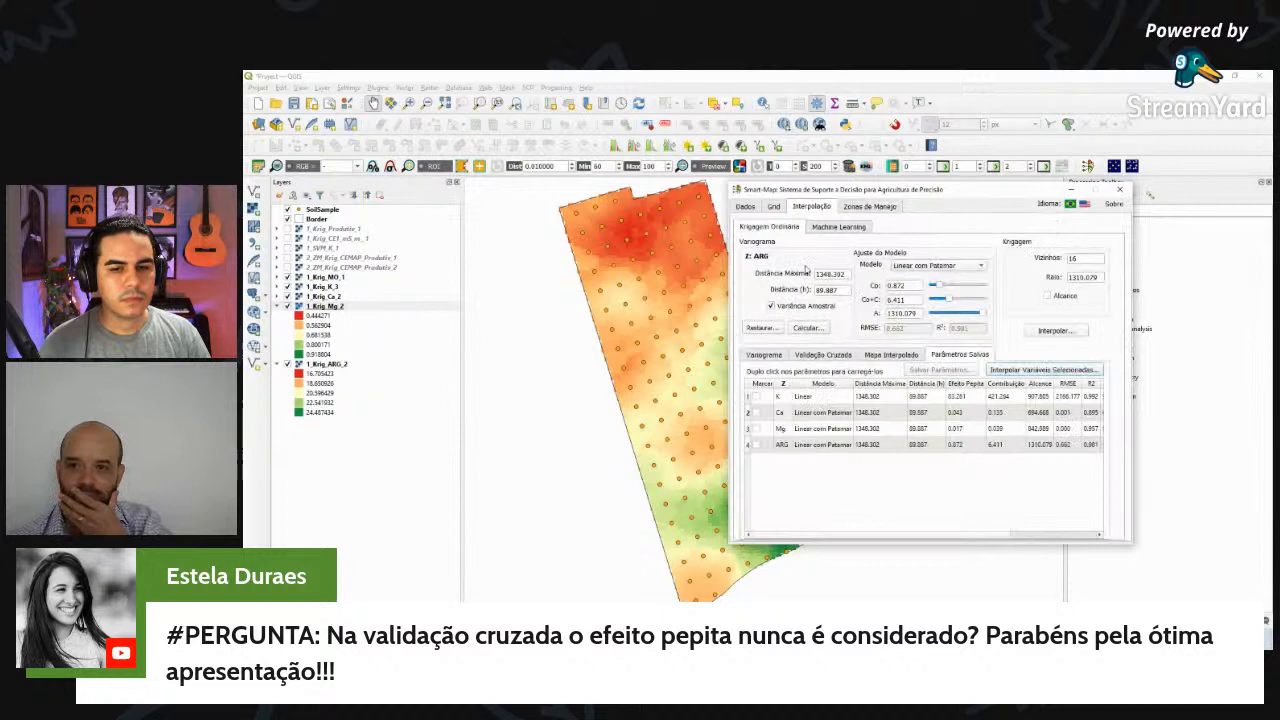
{"action": "left_click", "coordinate": [806, 362]}
{"action": "left_click", "coordinate": [790, 372]}
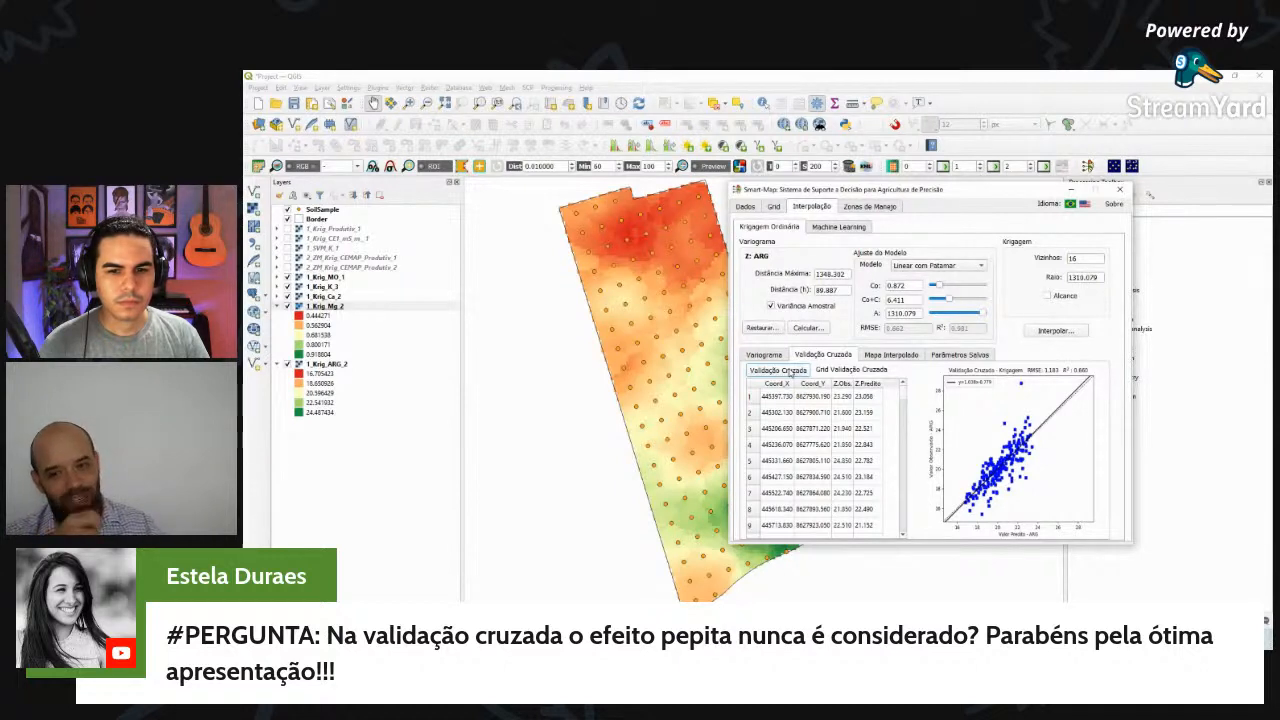
{"action": "left_click", "coordinate": [768, 355]}
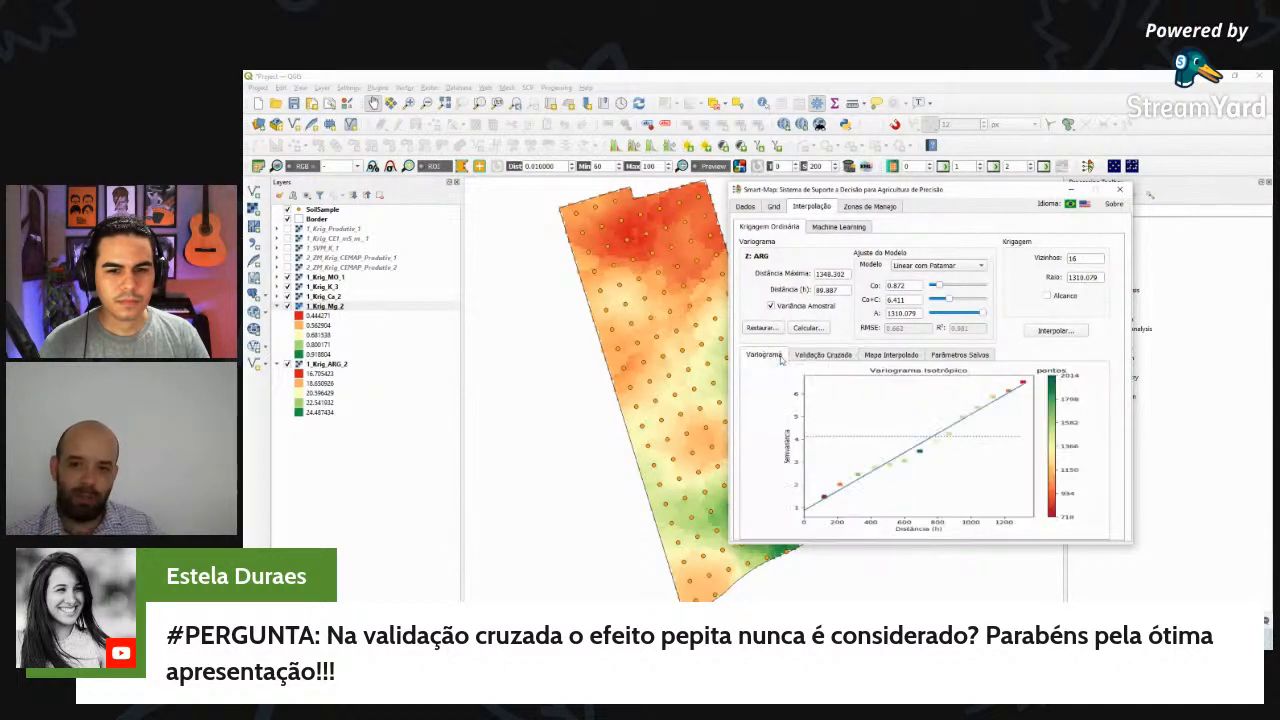